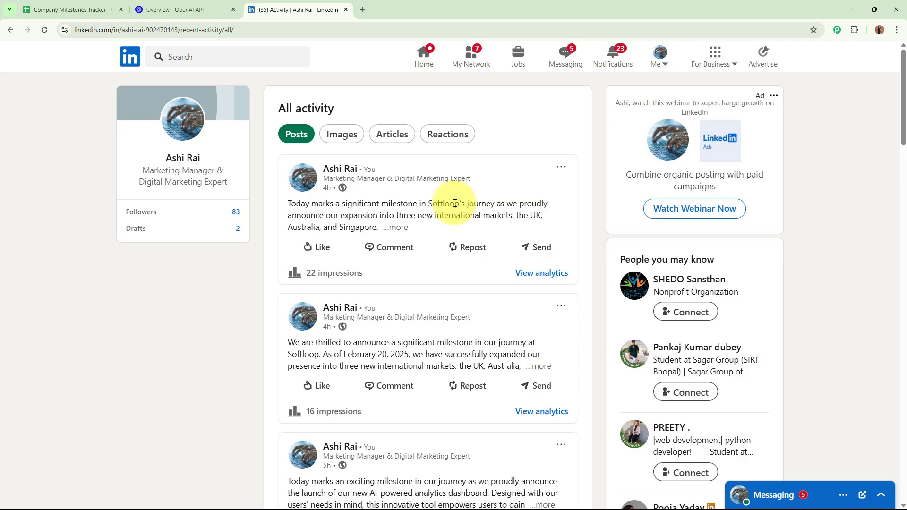
Compare the Company Milestones Tracker sheet with the LinkedIn activity page, ending on the sheet
left_click(83, 10)
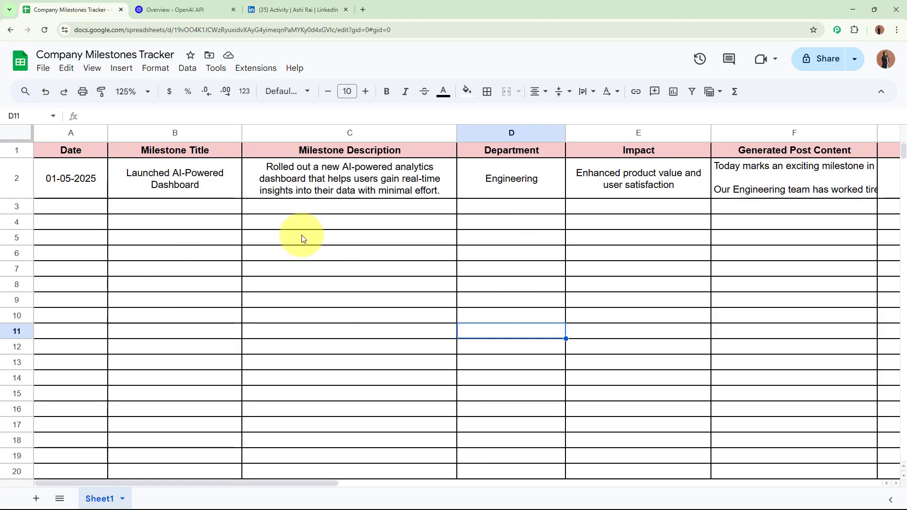
left_click(284, 9)
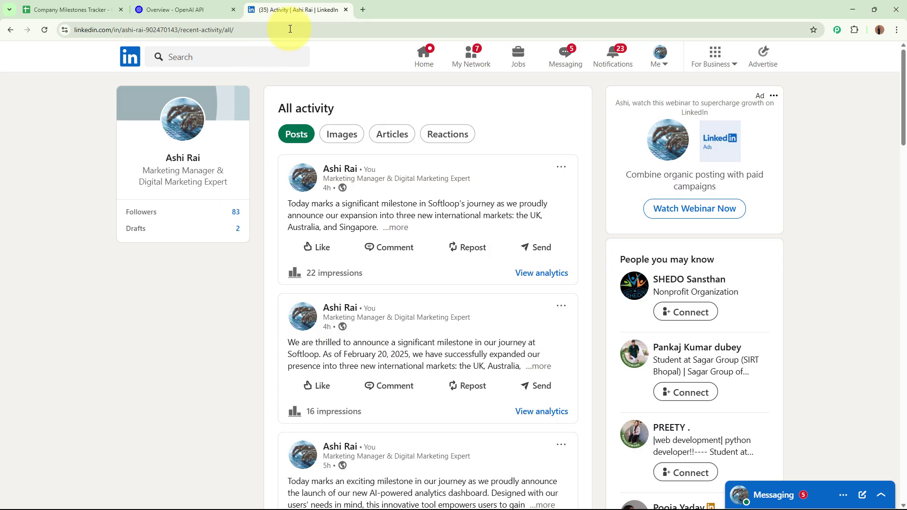
left_click(111, 9)
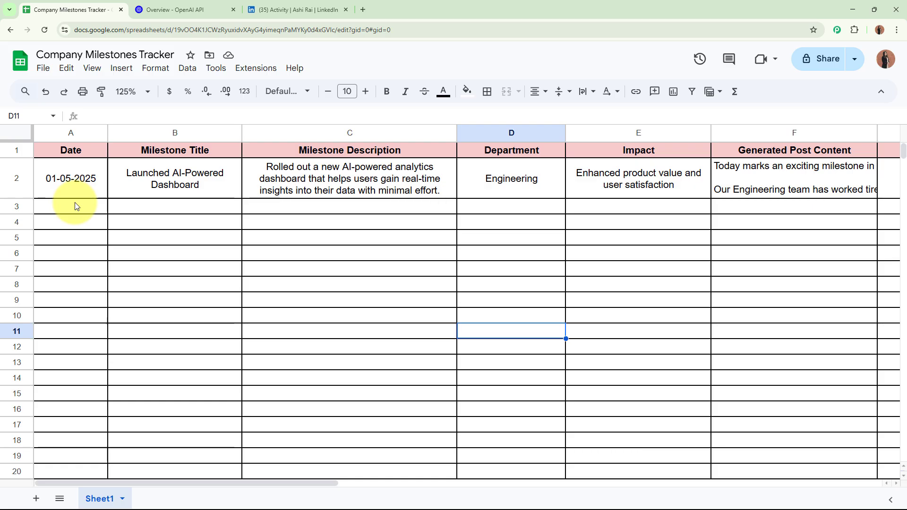
Fill row 3 with date 2025-01-10, title "Hired 50th Team Member", its growth description, department HR & Operations, and impact "Improved capacity for product delivery and support"
left_click_drag(95, 207, 764, 203)
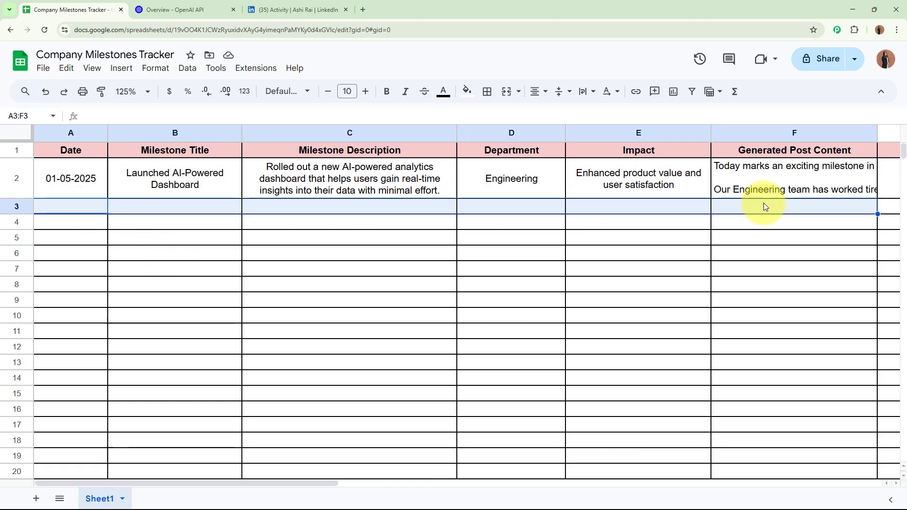
left_click(710, 272)
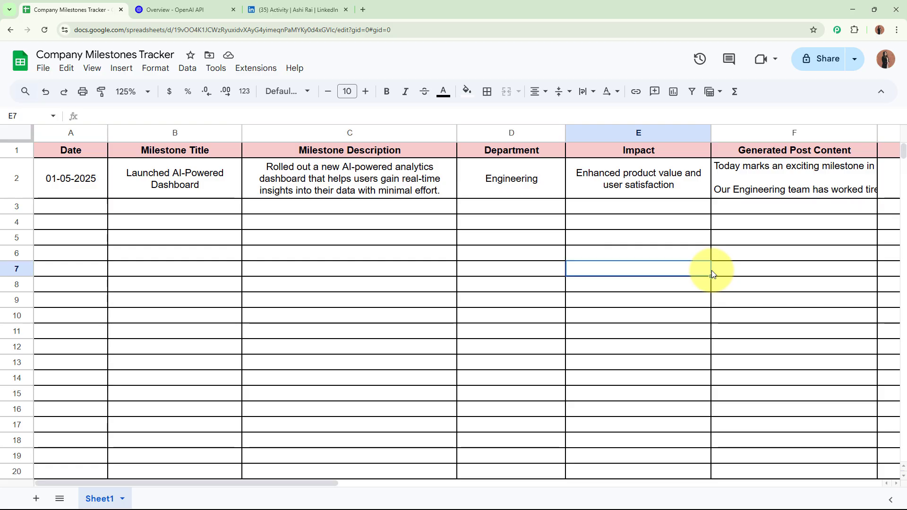
left_click_drag(70, 206, 799, 210)
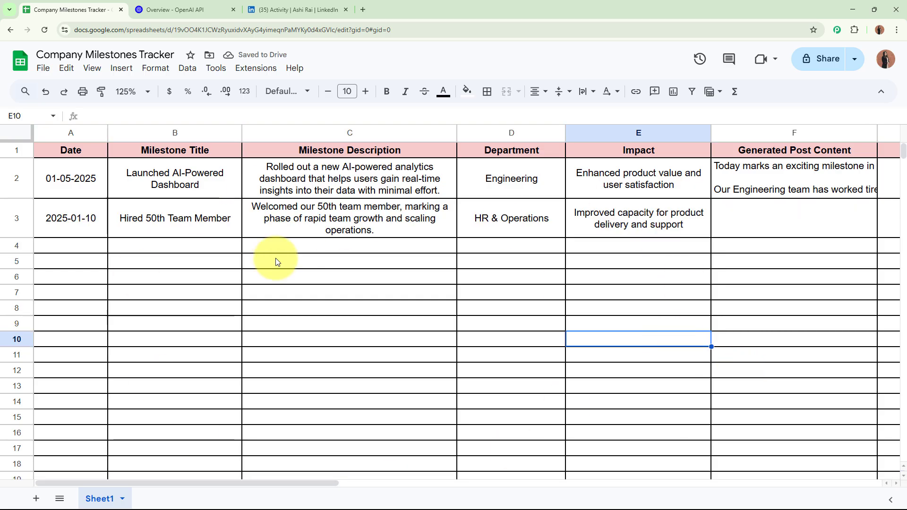
Review the date, title, description, department and impact entries of the milestone in row 3
left_click(78, 228)
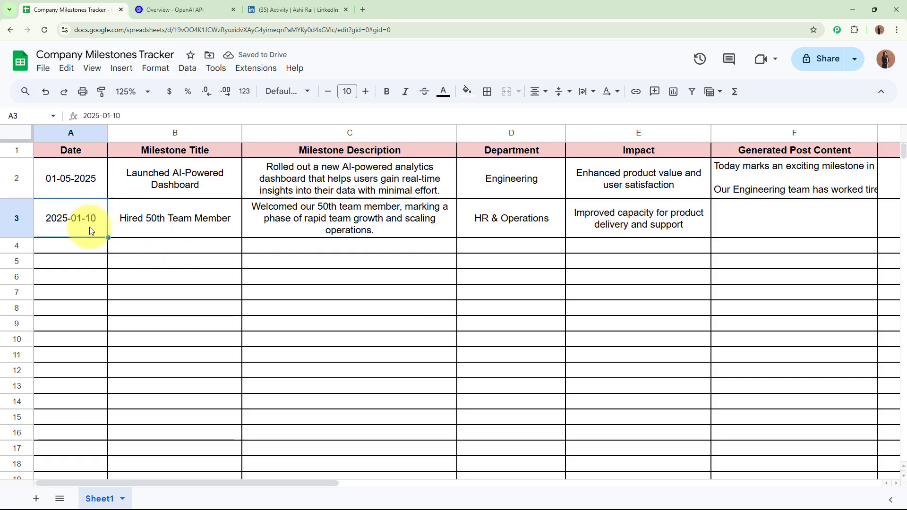
left_click(196, 228)
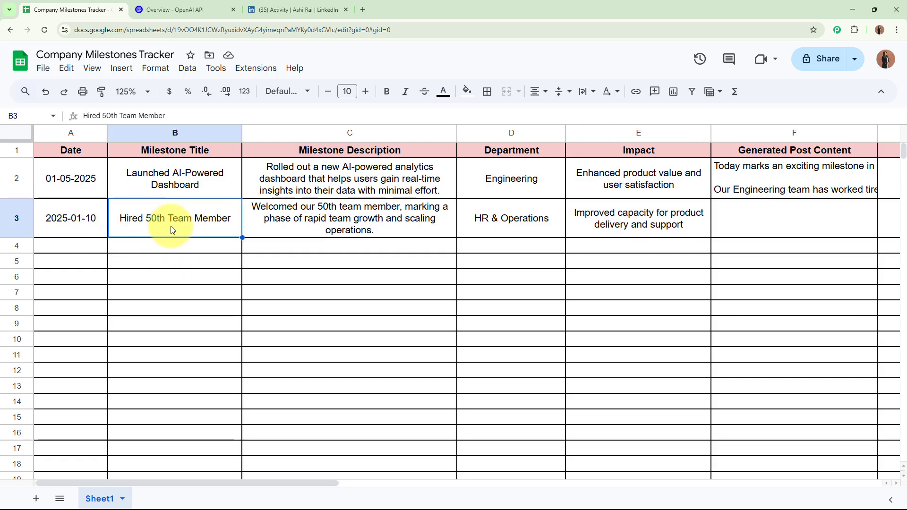
left_click(318, 230)
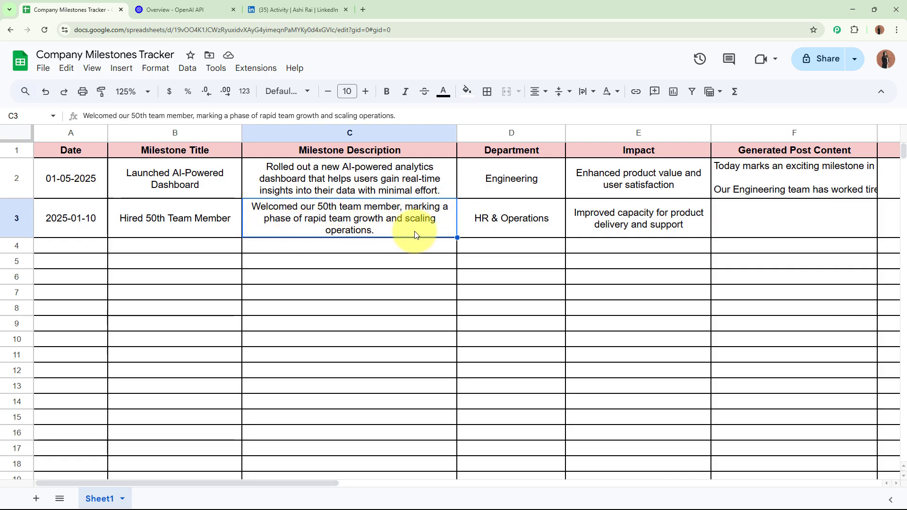
left_click(515, 222)
left_click(667, 222)
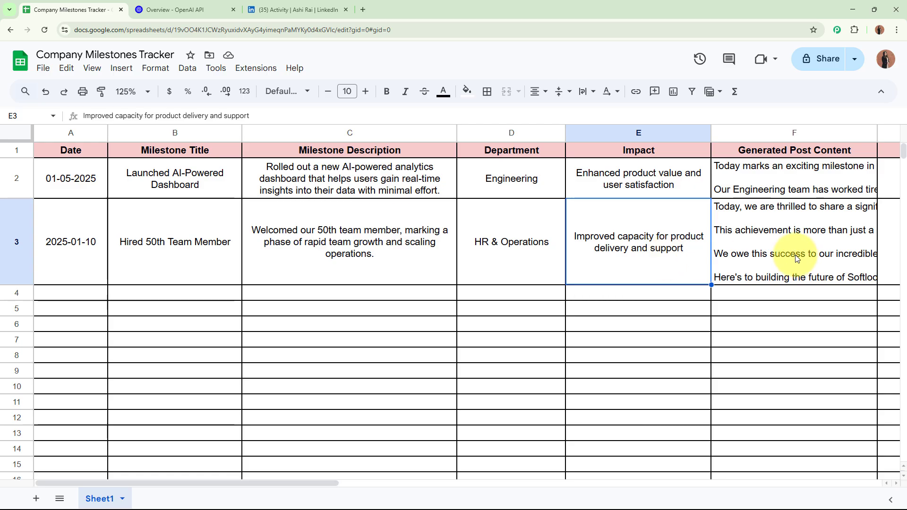
Examine the full generated post content and the Posted on LinkedIn status for the milestone in row 3
left_click_drag(328, 483, 458, 478)
double_click(455, 232)
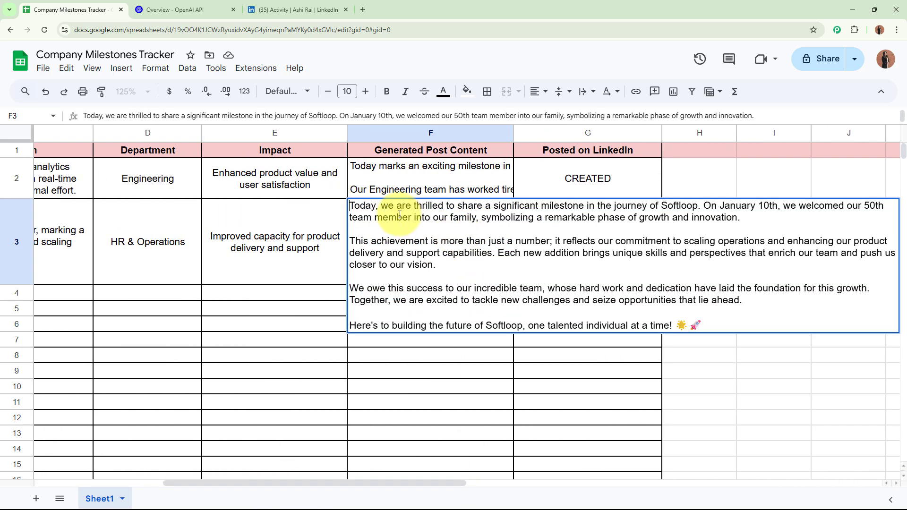
left_click_drag(358, 210, 711, 334)
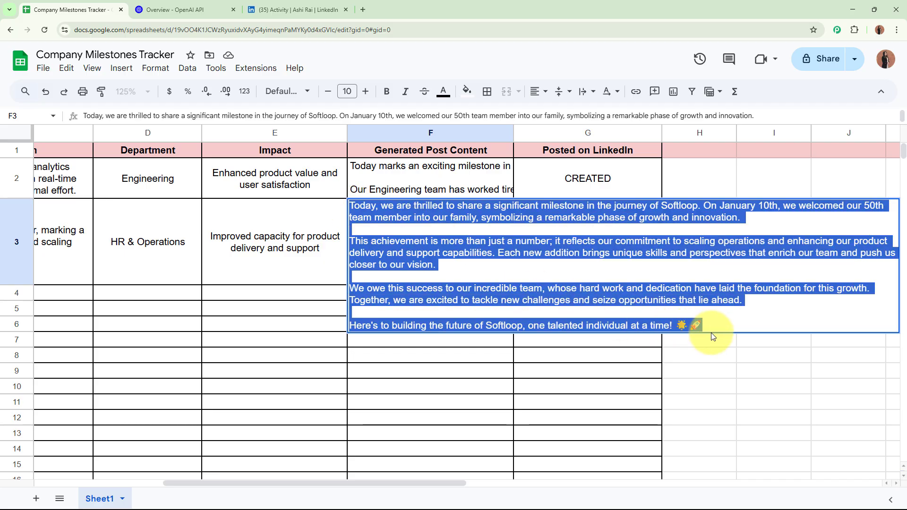
left_click(613, 371)
left_click(622, 255)
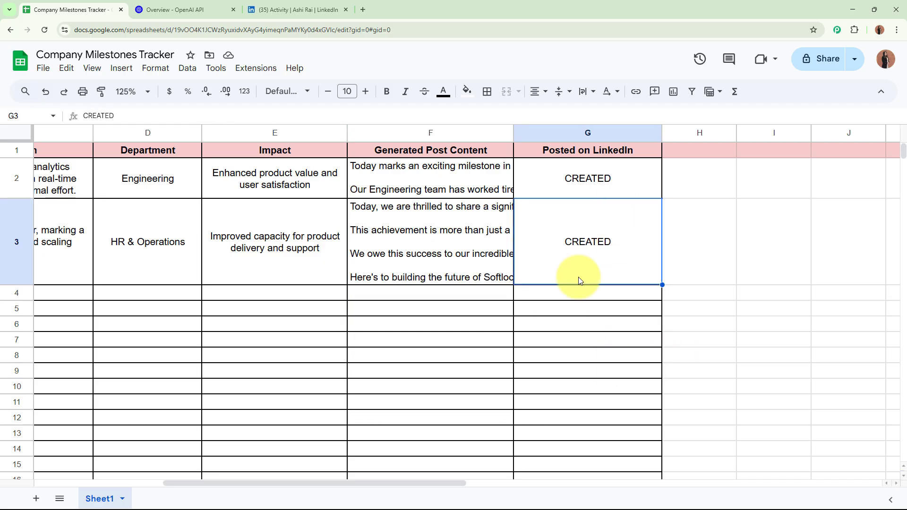
left_click(451, 255)
double_click(453, 256)
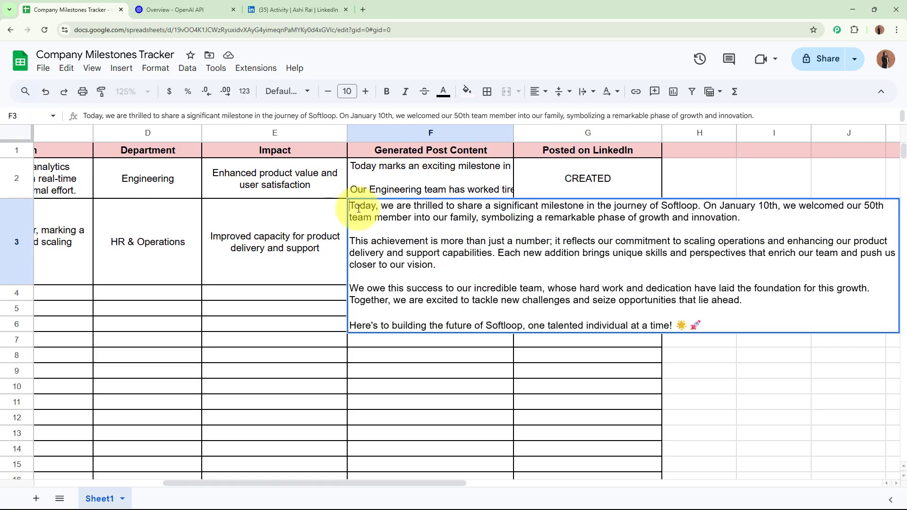
left_click_drag(358, 209, 648, 324)
left_click(566, 370)
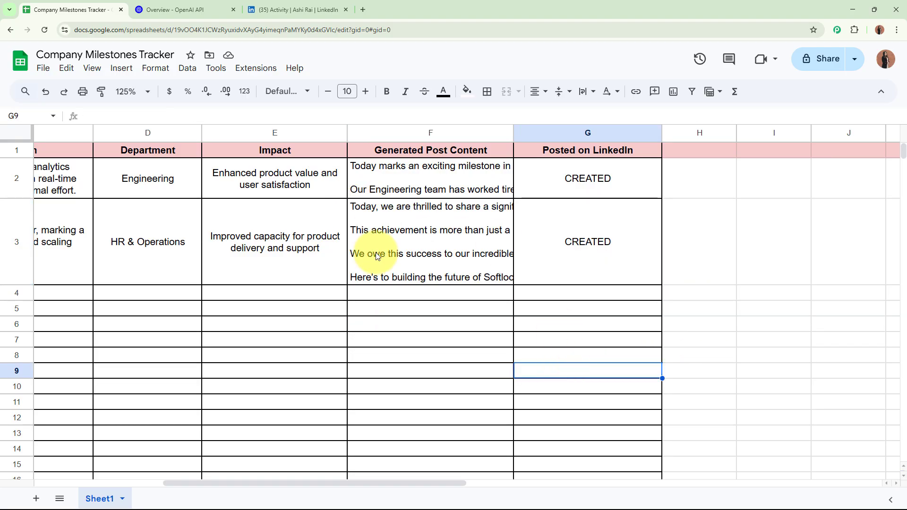
Reload the LinkedIn activity page and read the newest post in full
left_click(268, 8)
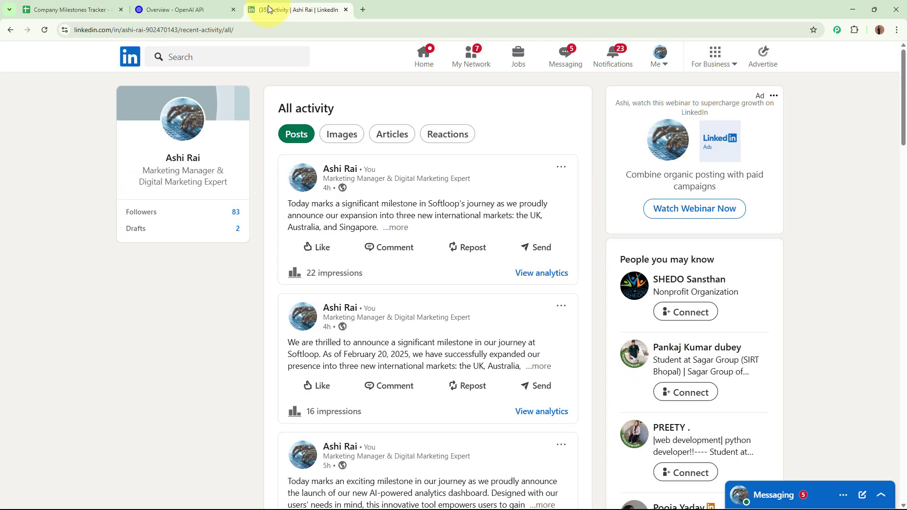
left_click(47, 32)
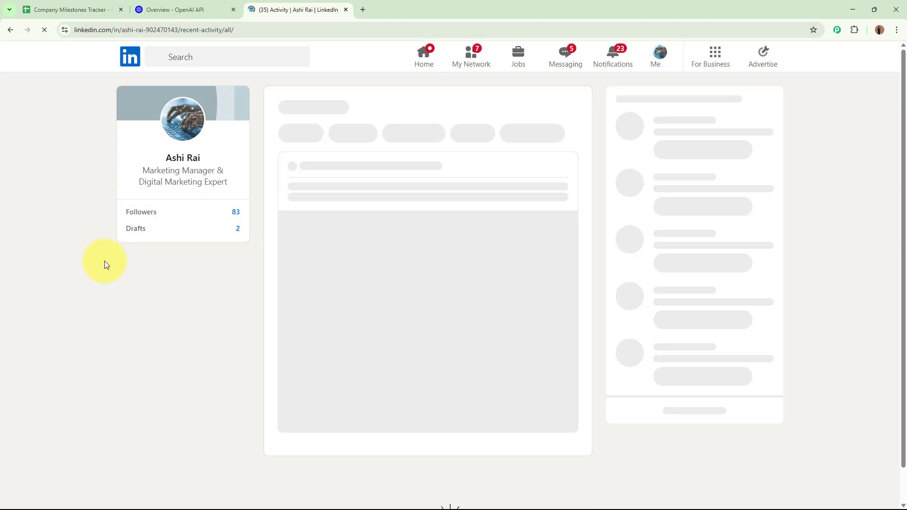
left_click(556, 228)
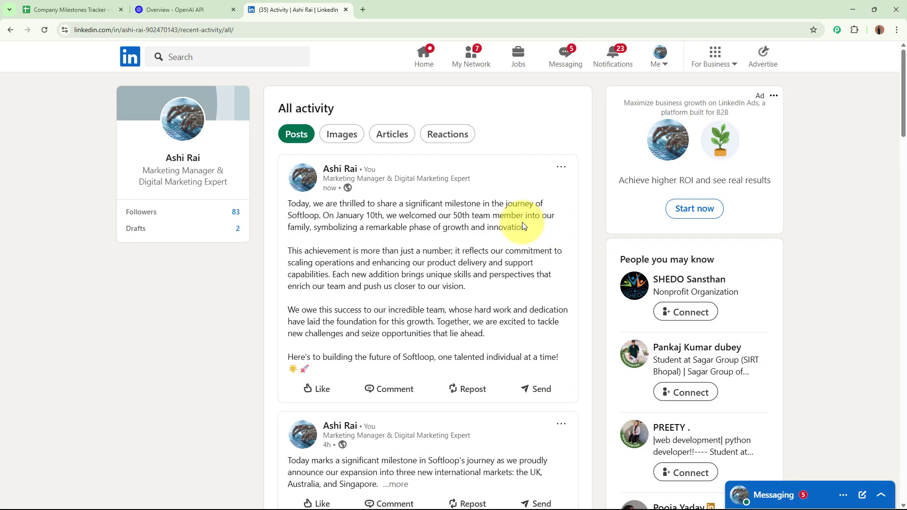
left_click_drag(289, 203, 522, 229)
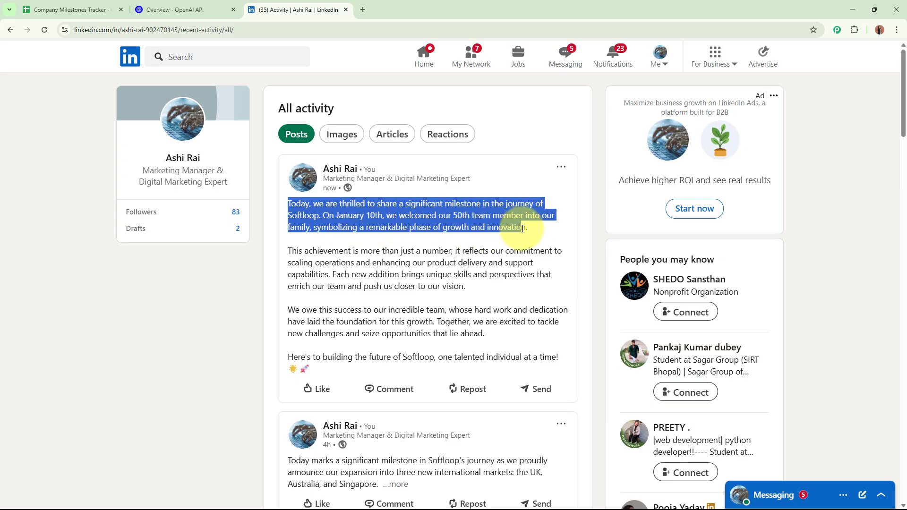
left_click(473, 238)
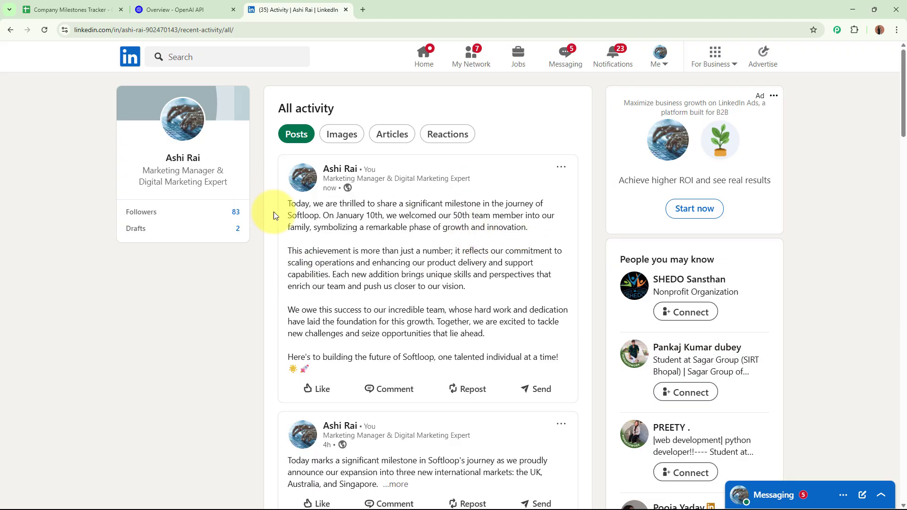
left_click_drag(288, 201, 372, 367)
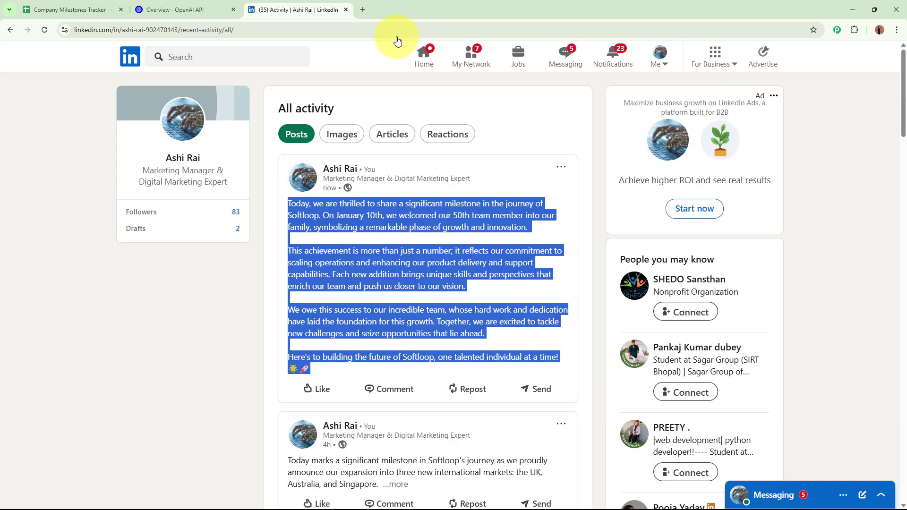
left_click(364, 8)
type("www")
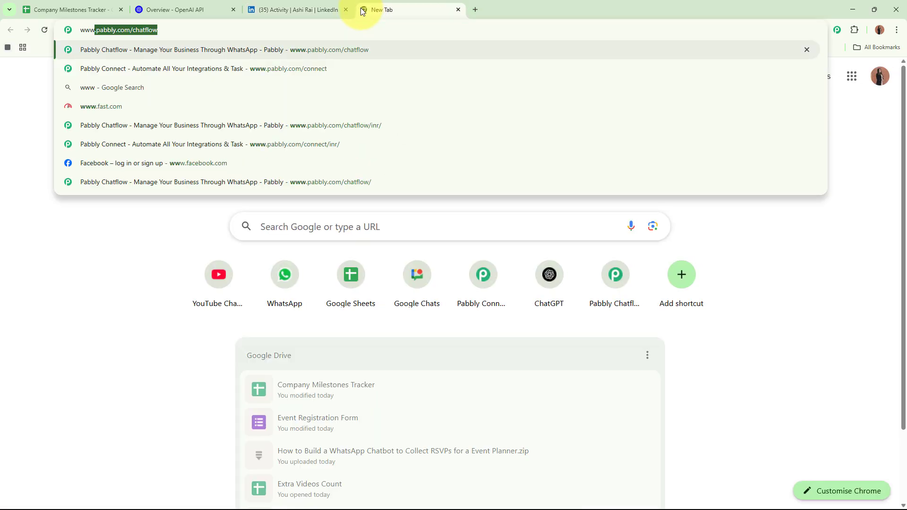
type(".pabbly.")
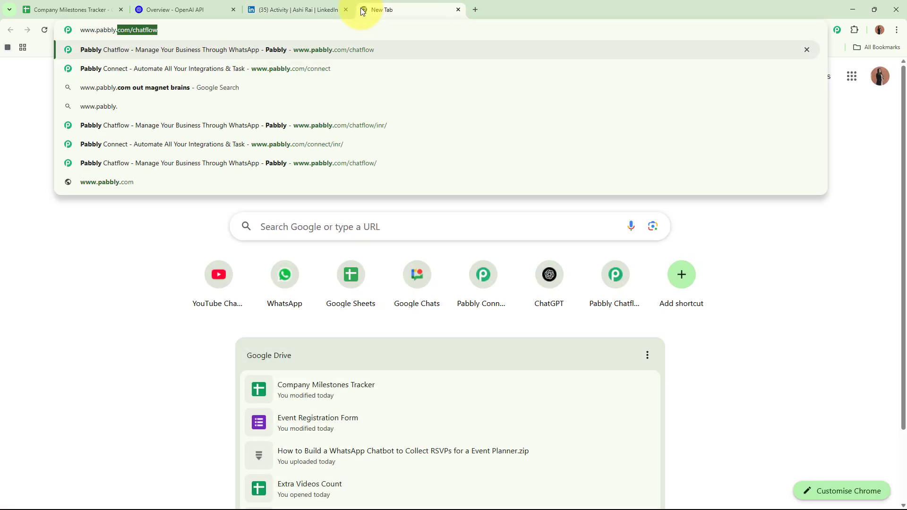
type("com/co")
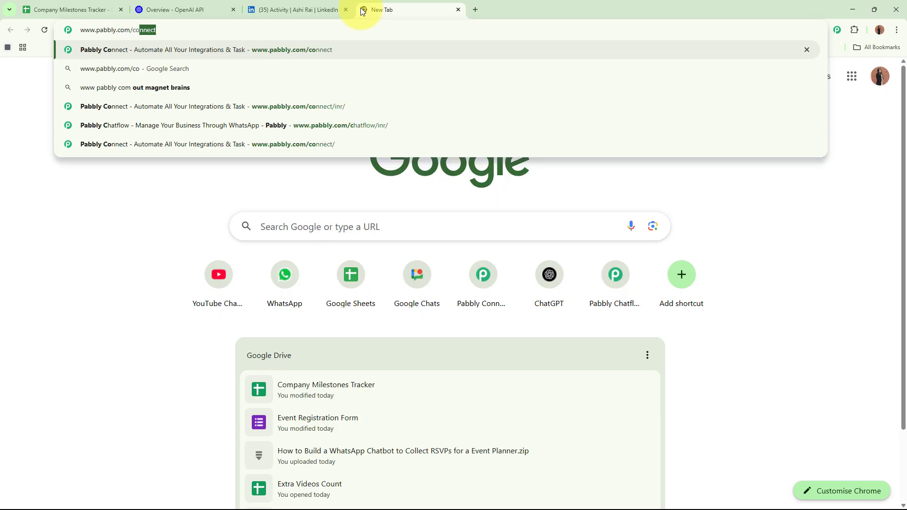
type("nnect")
key("Return")
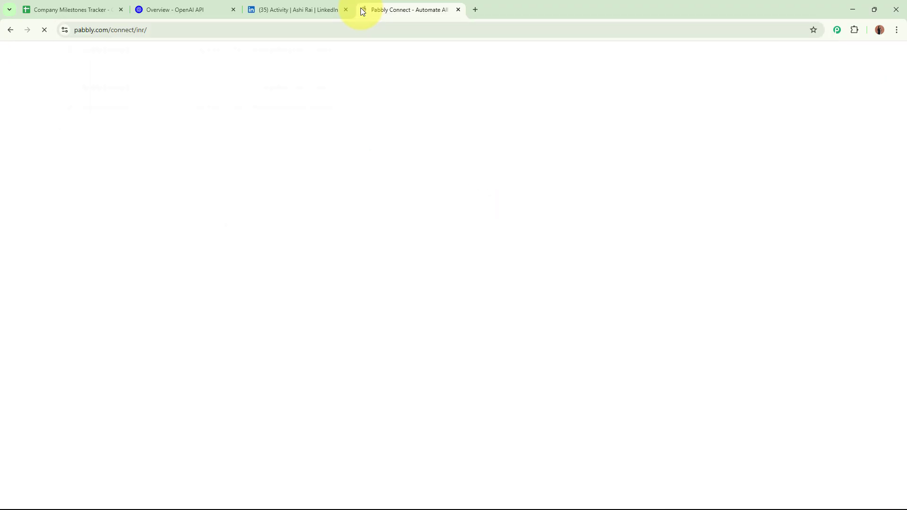
left_click_drag(361, 8, 29, 9)
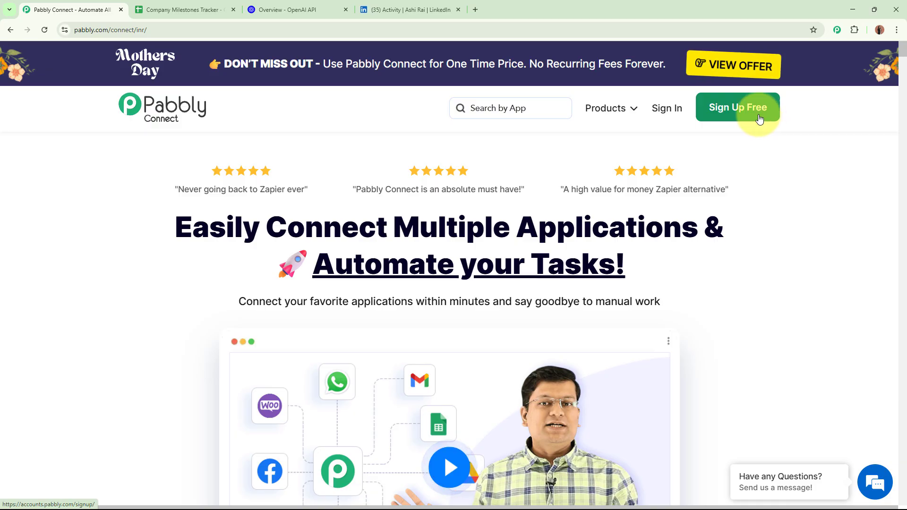
Sign in to Pabbly and access Pabbly Connect from the list of all Pabbly apps
left_click(666, 108)
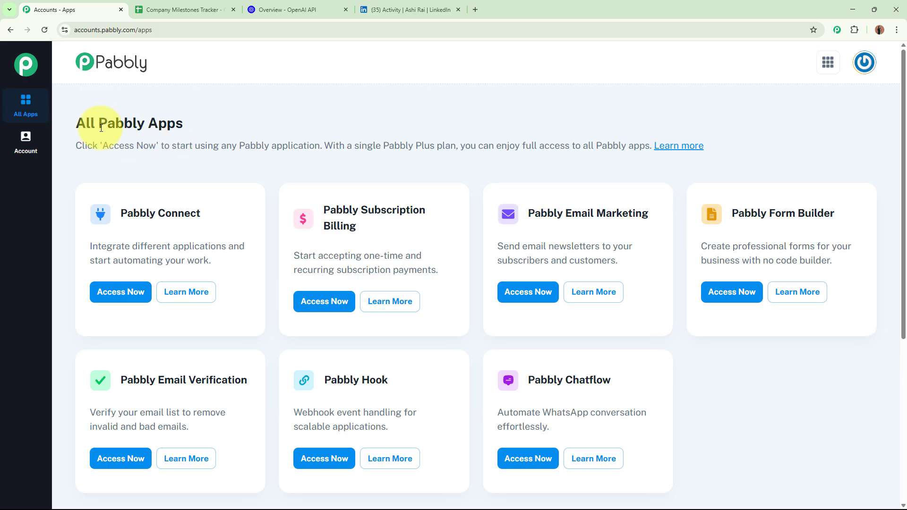
left_click_drag(78, 123, 186, 125)
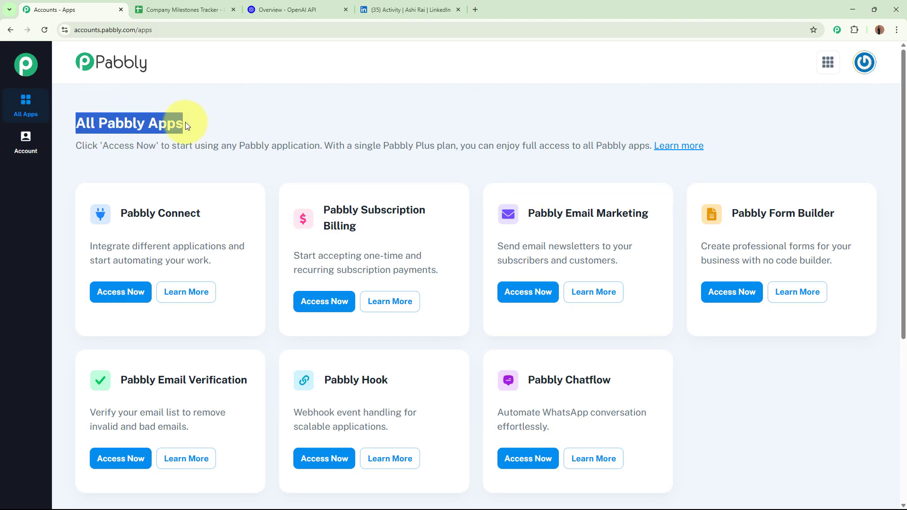
left_click(372, 130)
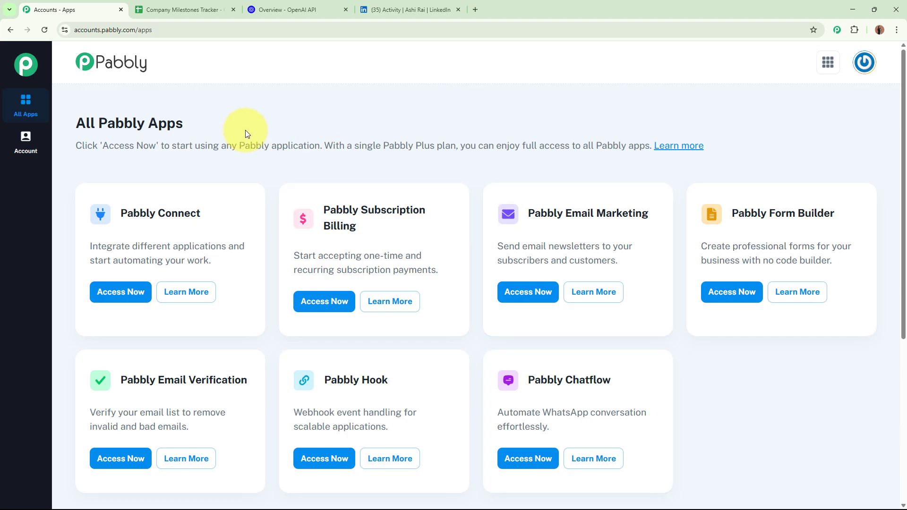
left_click_drag(105, 213, 202, 213)
left_click(217, 158)
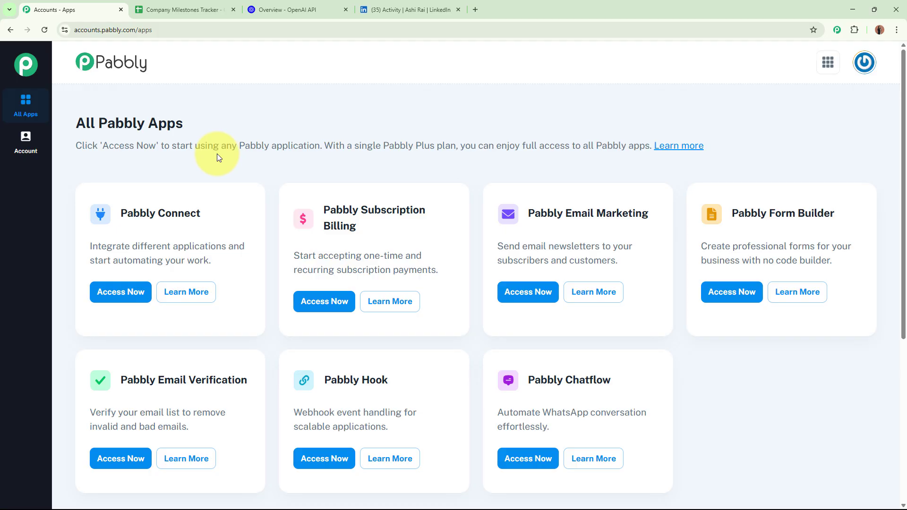
left_click(124, 291)
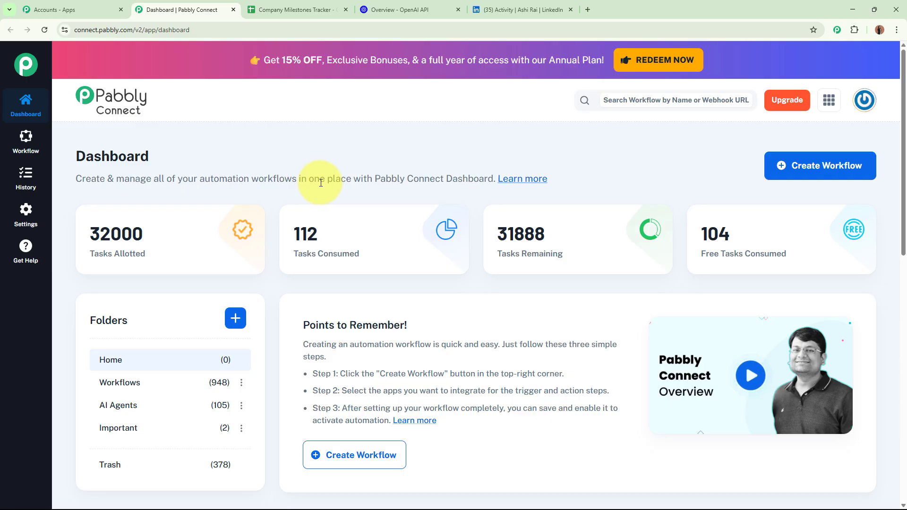
Create a workflow named AI Agent to Generate LinkedIn Posts from Company Milestones in the AI Agents folder
left_click(838, 170)
left_click_drag(405, 246, 217, 242)
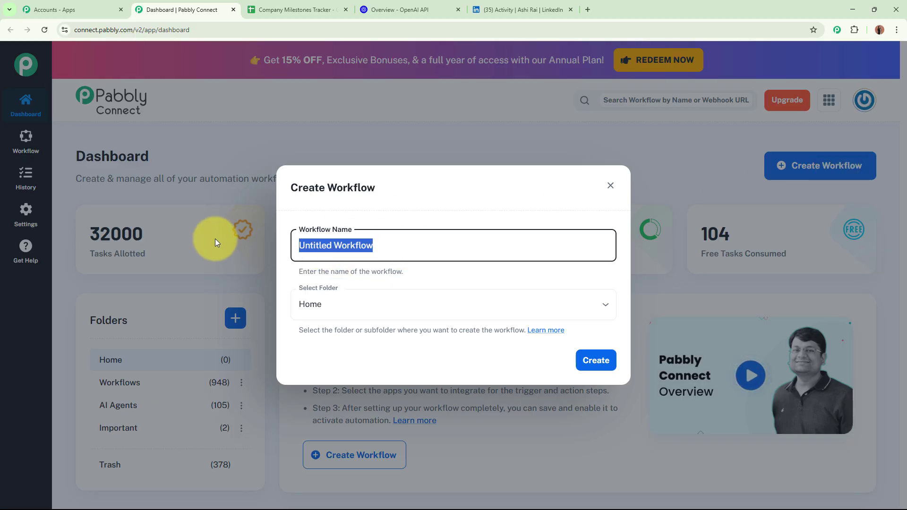
key("BackSpace")
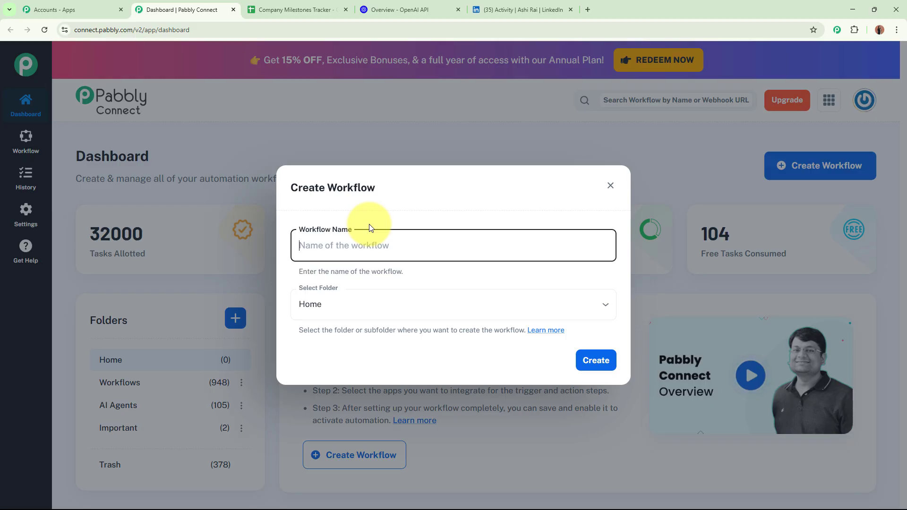
type("AI Agent to Generate LinkedIn Posts from Company Milestones")
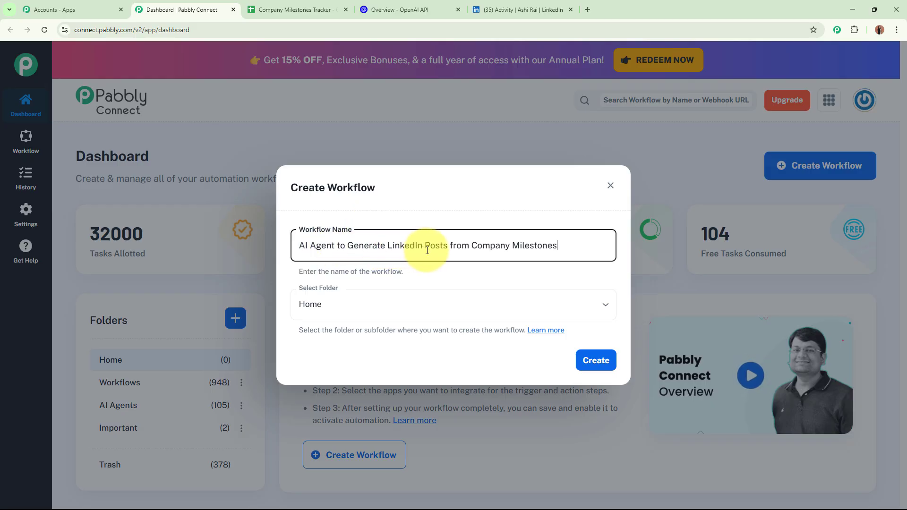
left_click(477, 271)
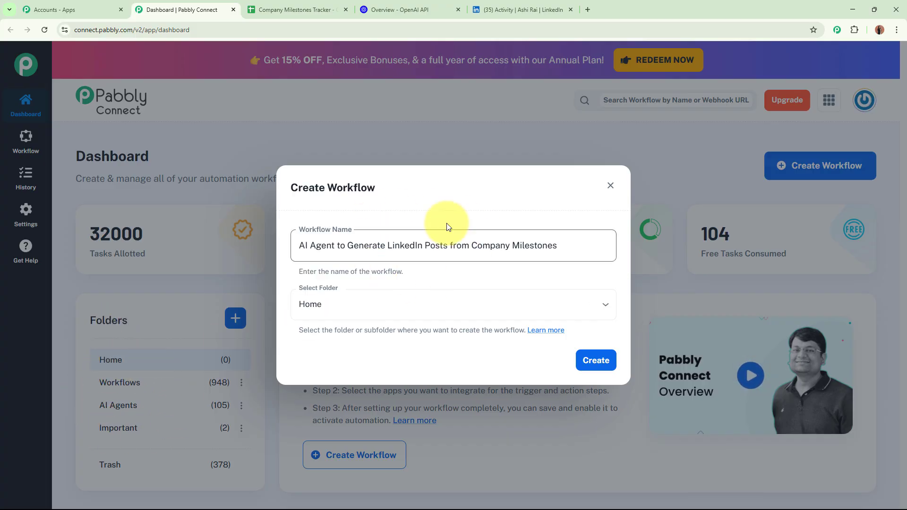
left_click_drag(588, 247, 217, 249)
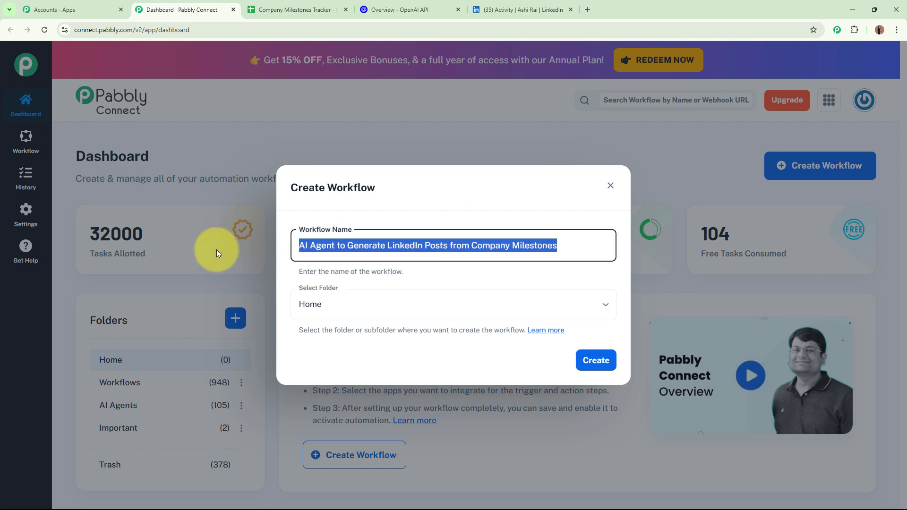
left_click(415, 299)
left_click(395, 377)
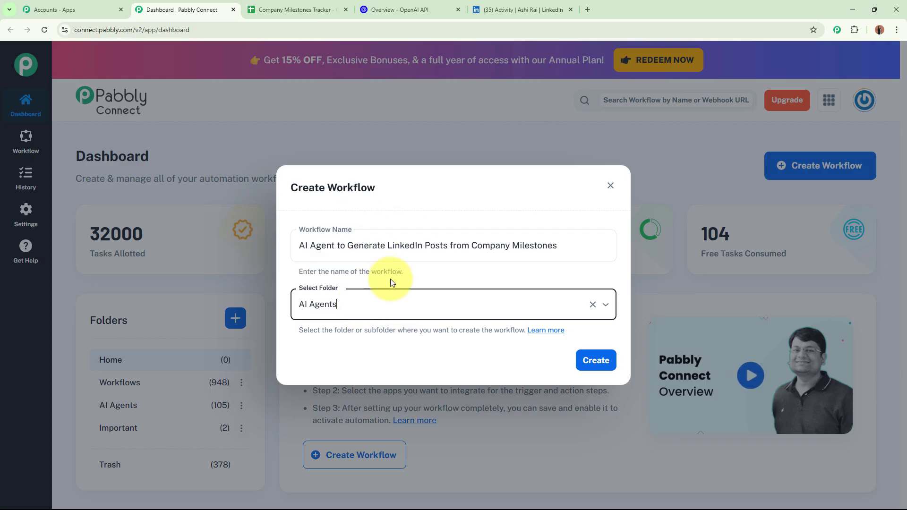
left_click(595, 361)
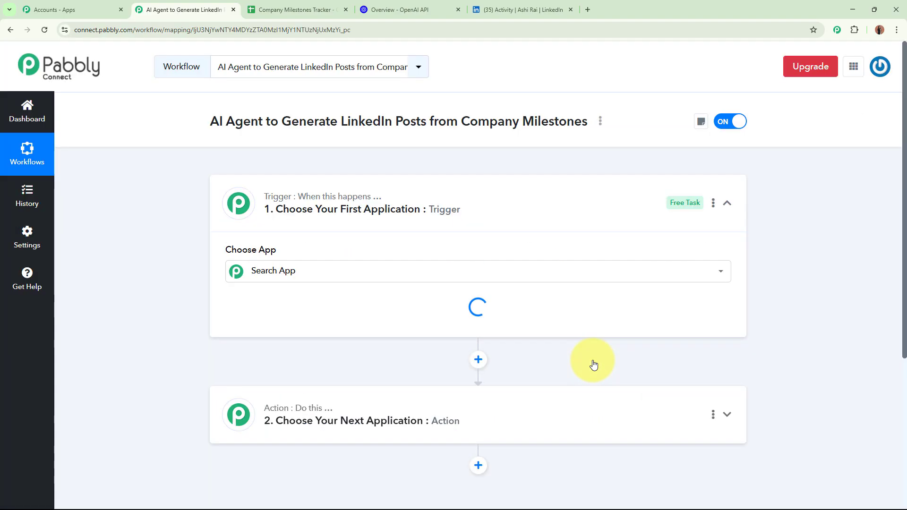
Choose Google Sheets as the trigger application of the workflow
left_click(567, 192)
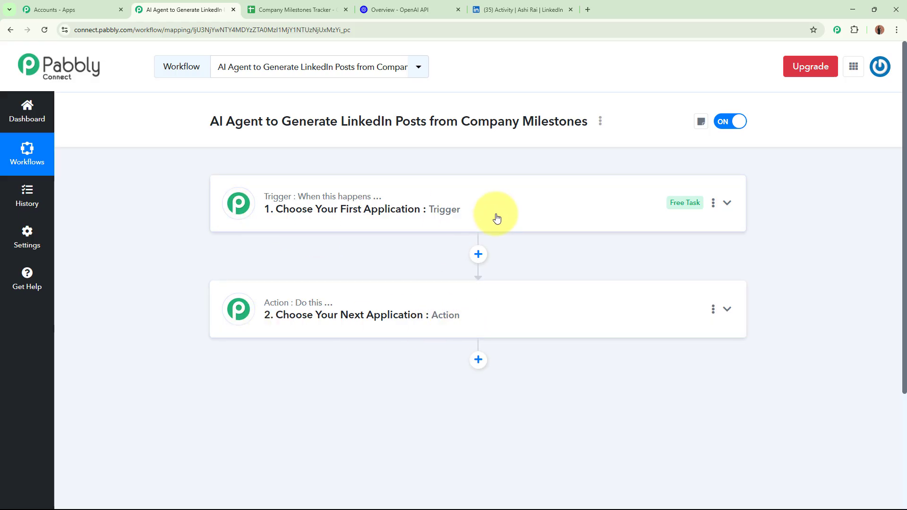
left_click(518, 225)
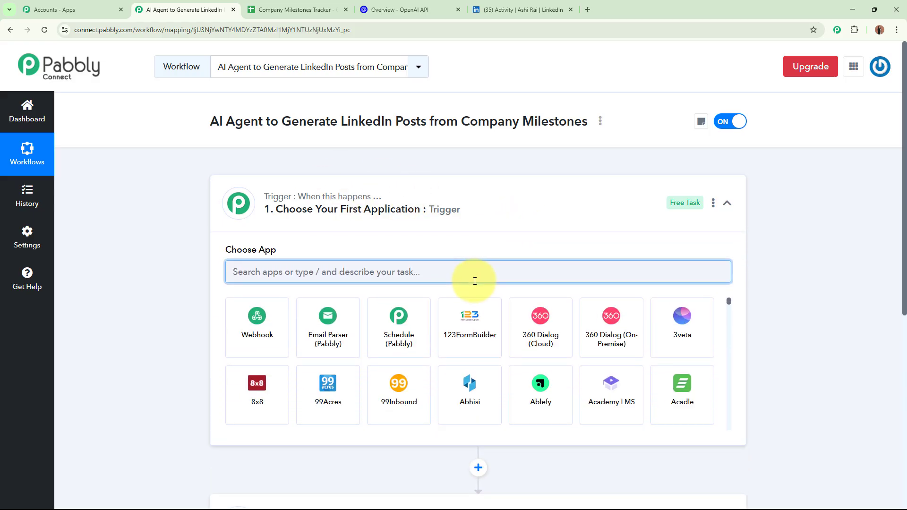
type("Google")
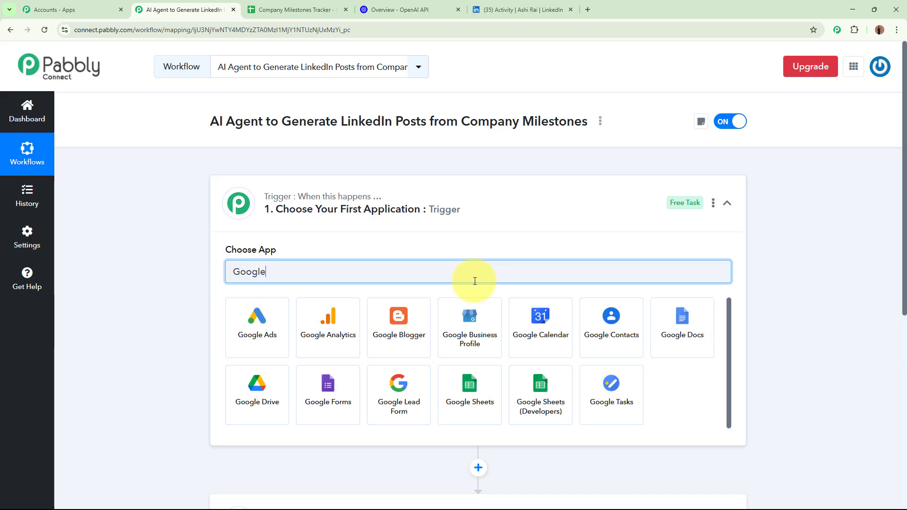
left_click(467, 377)
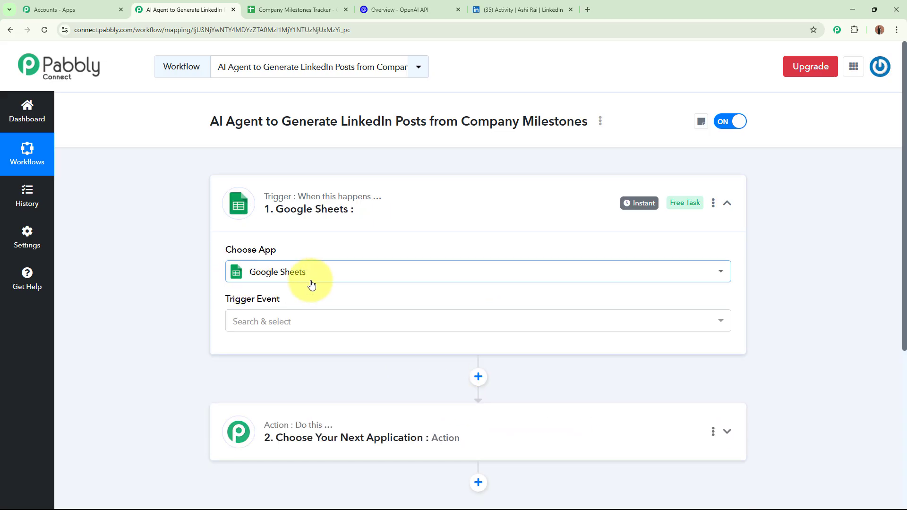
Review the Hired 50th Team Member row in the Company Milestones Tracker sheet from its date through its generated post content
left_click(286, 10)
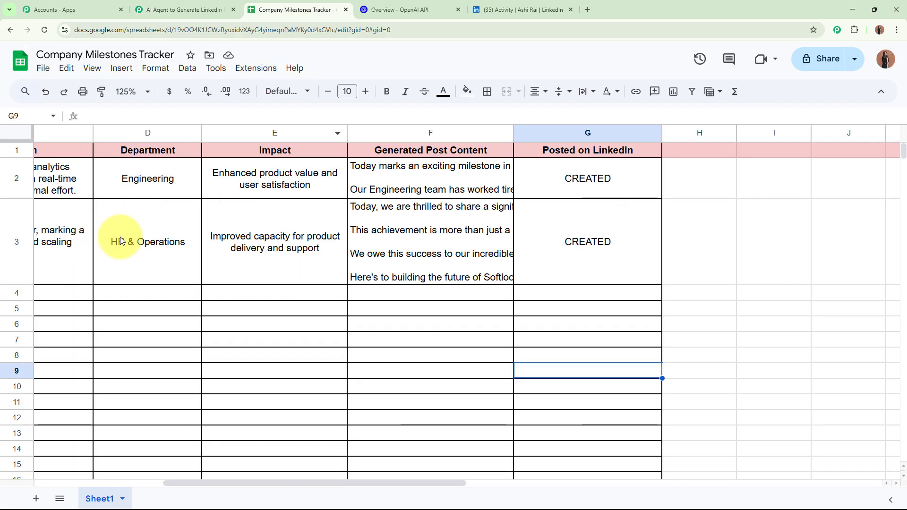
left_click_drag(71, 239, 311, 238)
left_click_drag(250, 482, 149, 443)
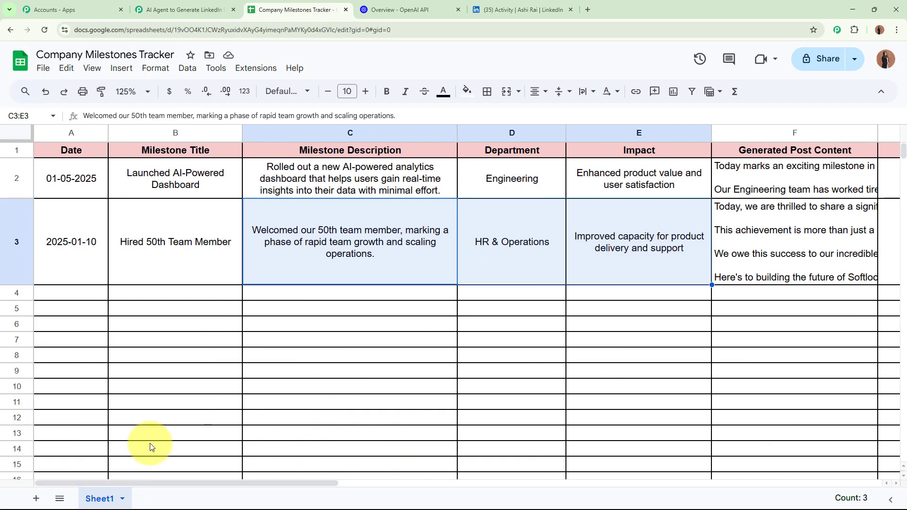
left_click_drag(71, 243, 775, 248)
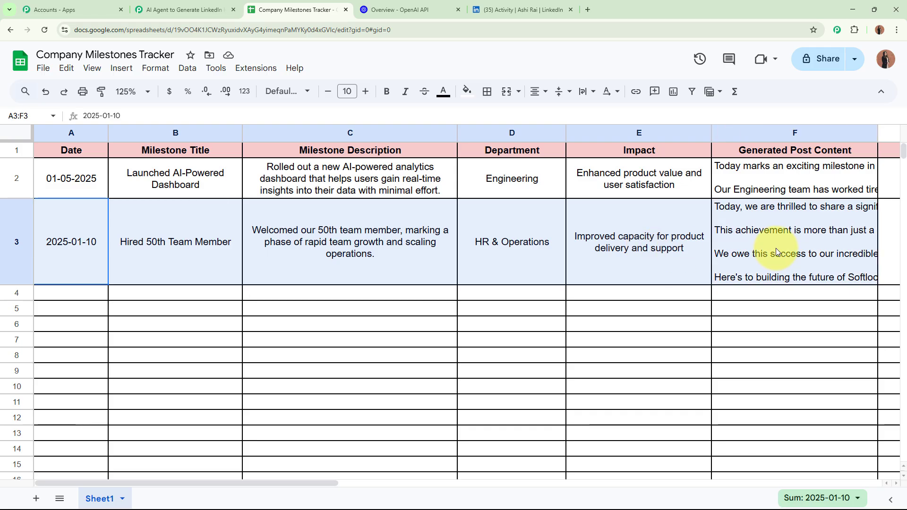
left_click(562, 312)
Return to the Pabbly Connect workflow and set the trigger event to New or Updated Spreadsheet Row
left_click(186, 9)
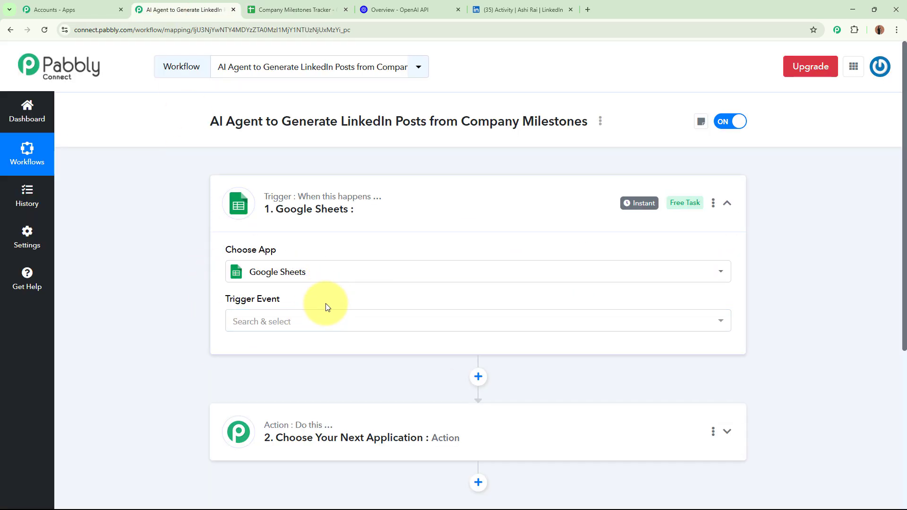
left_click(281, 323)
left_click(242, 376)
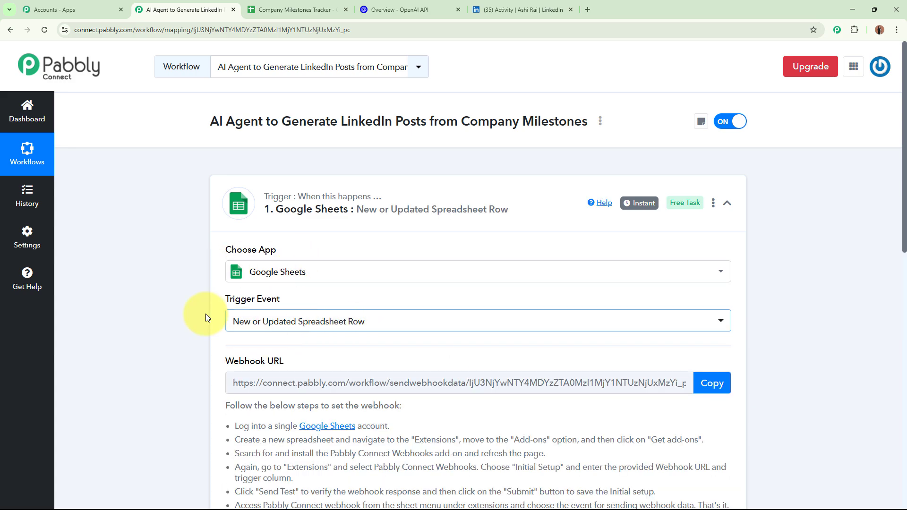
Read the webhook setup instructions of the Google Sheets trigger and copy its webhook URL
scroll(125, 294, "down", 3)
left_click_drag(224, 219, 364, 224)
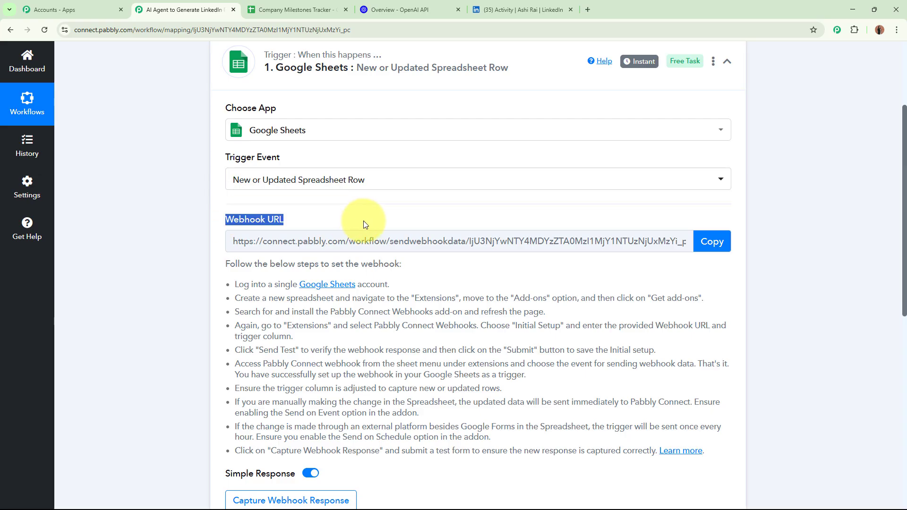
left_click(159, 256)
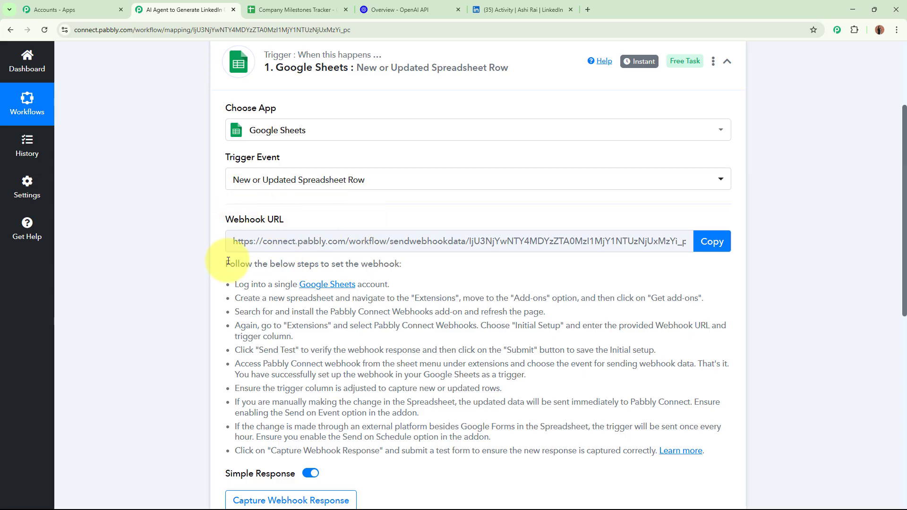
left_click_drag(228, 261, 652, 466)
left_click(784, 392)
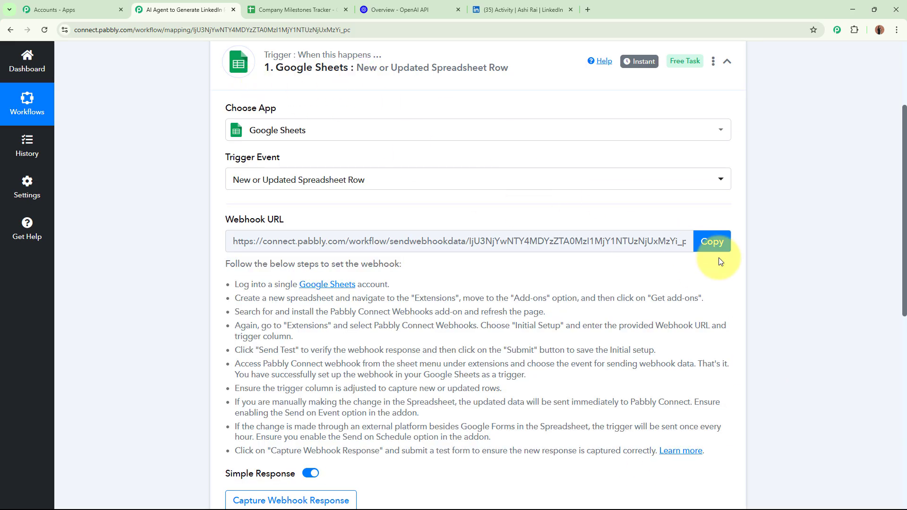
left_click(712, 242)
scroll(808, 279, "up", 3)
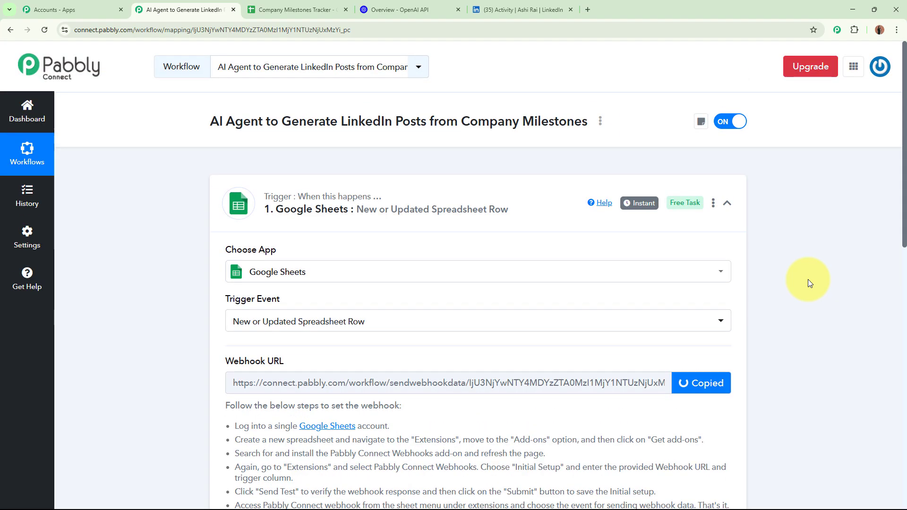
From the Company Milestones Tracker sheet, look up the Pabbly Connect Webhooks add-on in Google Workspace Marketplace and reload the sheet
left_click(297, 4)
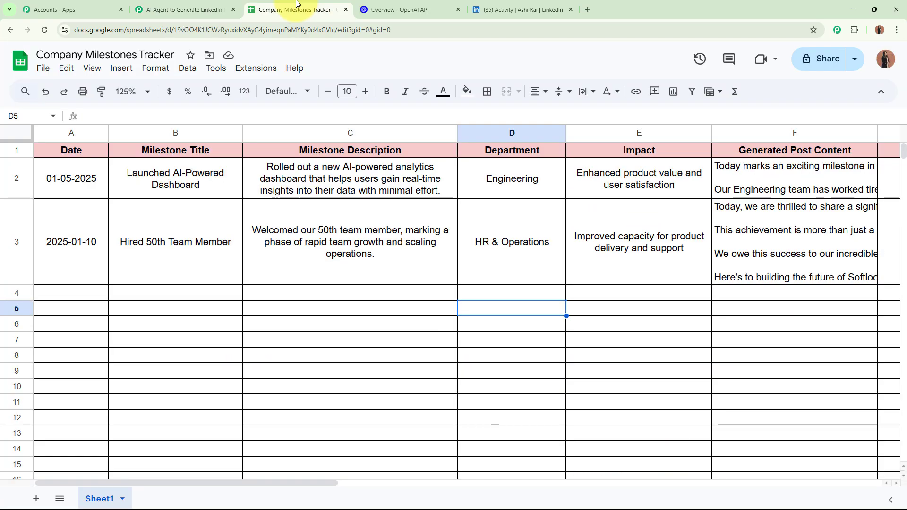
left_click(263, 67)
mouse_move(405, 89)
left_click(454, 91)
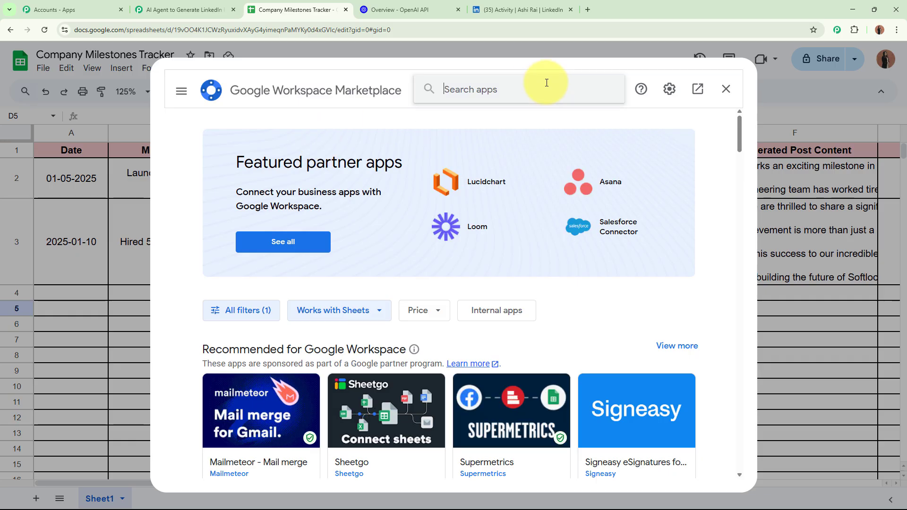
left_click(546, 83)
type("Pabbl")
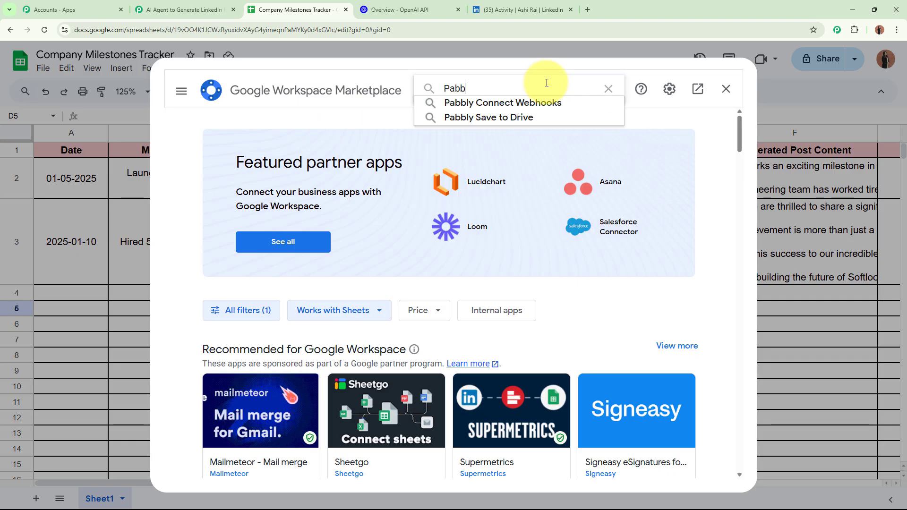
left_click(553, 103)
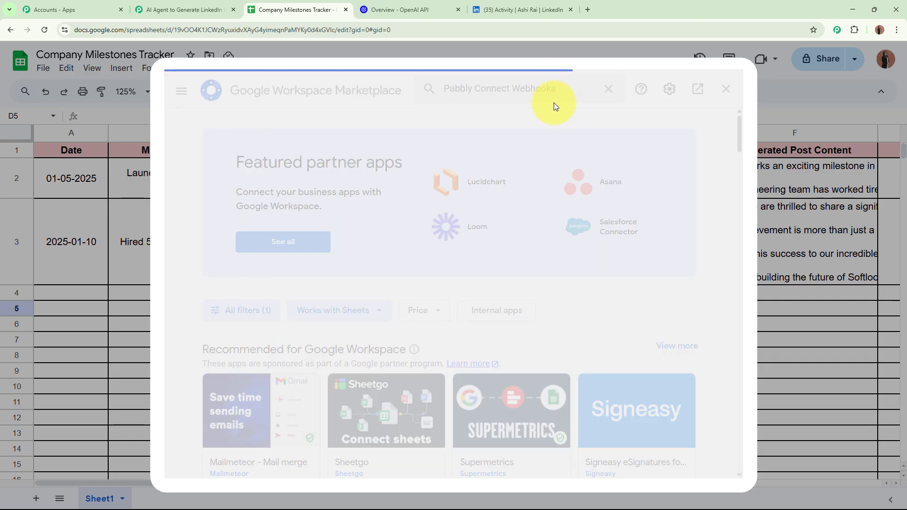
left_click(219, 264)
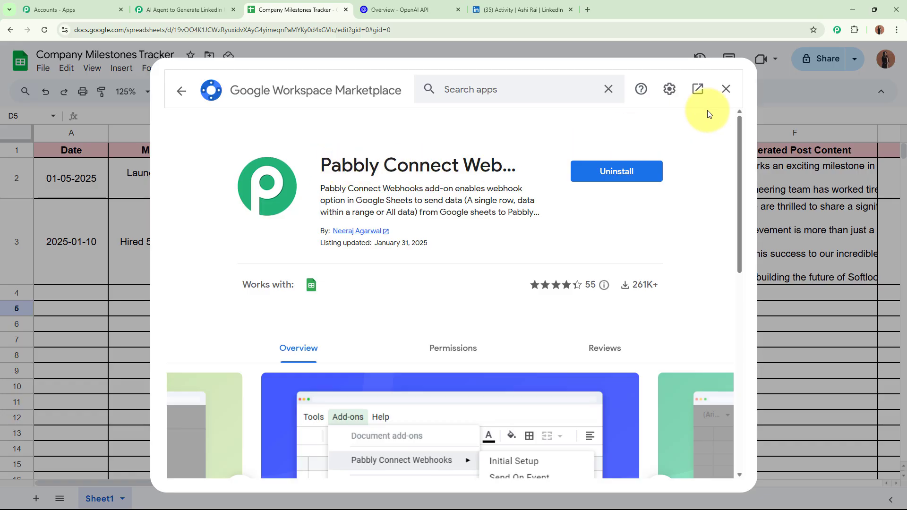
left_click(726, 88)
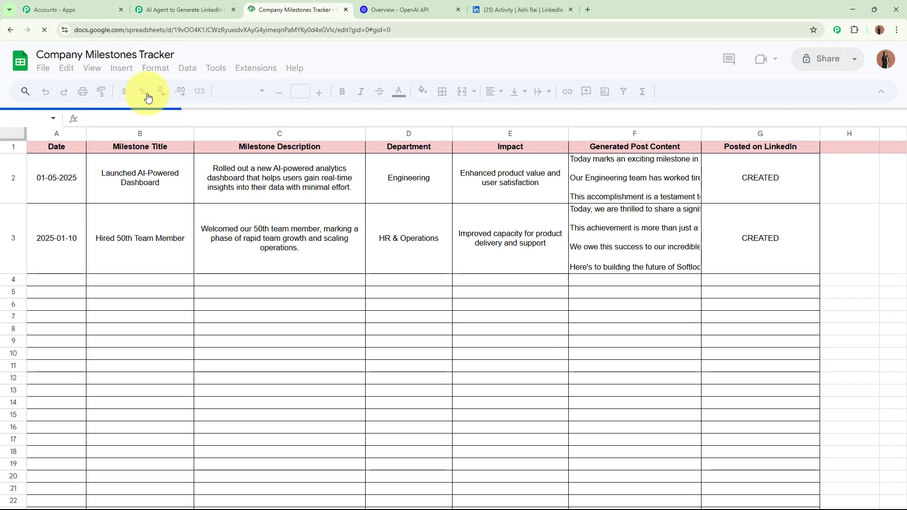
Open the Initial Setup of Pabbly Connect Webhooks for Sheet1 and paste the copied webhook URL
left_click(254, 70)
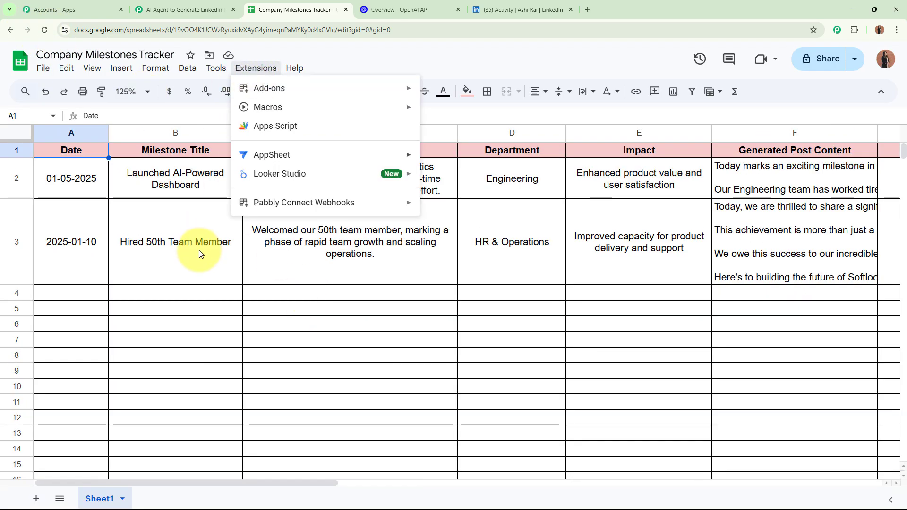
mouse_move(327, 204)
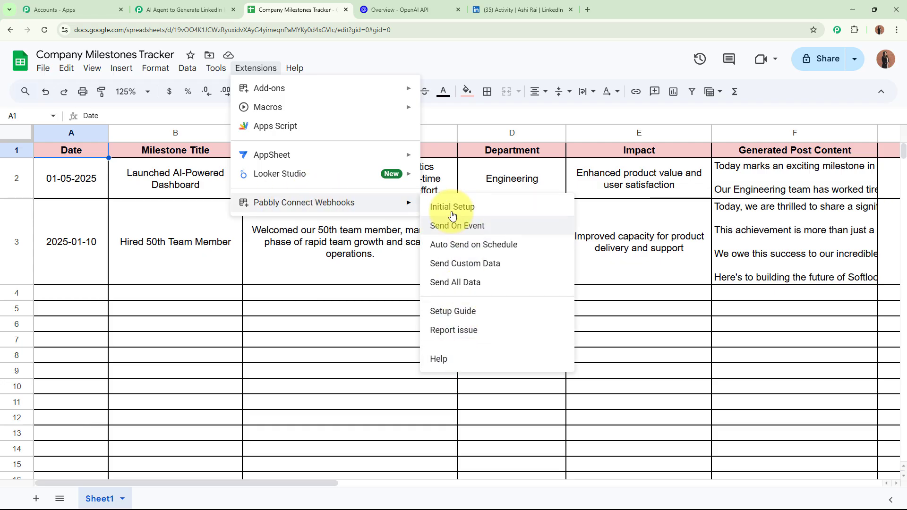
left_click(499, 211)
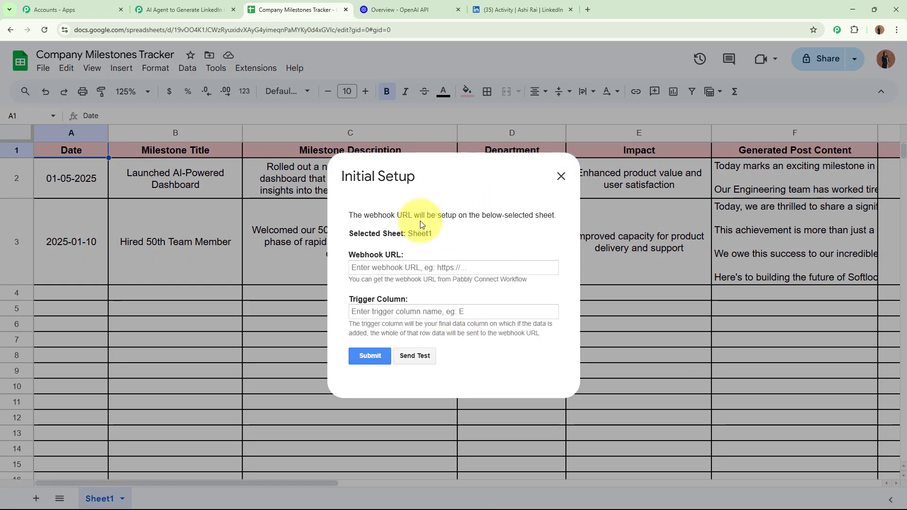
left_click_drag(349, 257, 405, 259)
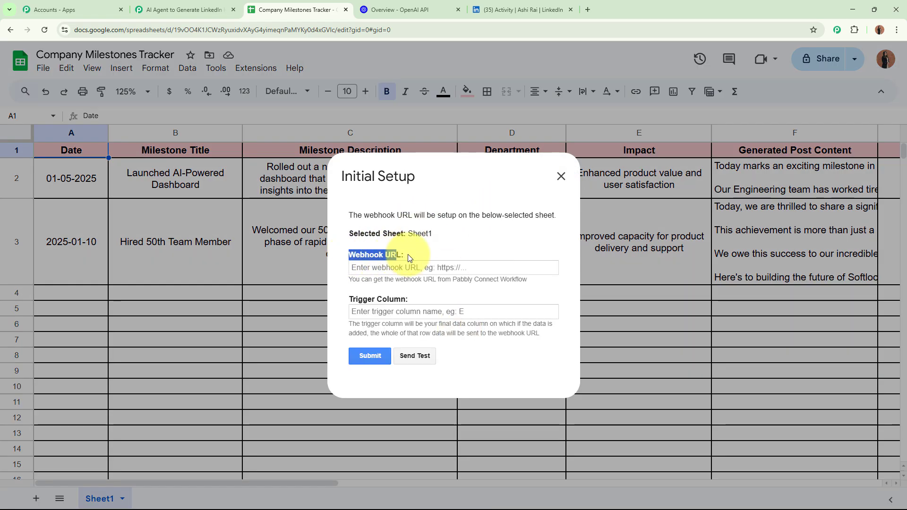
left_click_drag(349, 298, 425, 302)
left_click(425, 269)
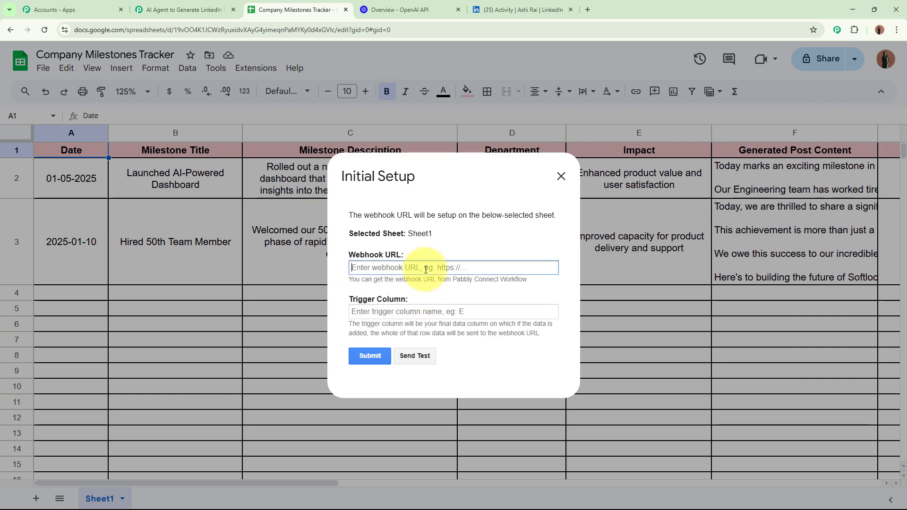
key("ctrl+v")
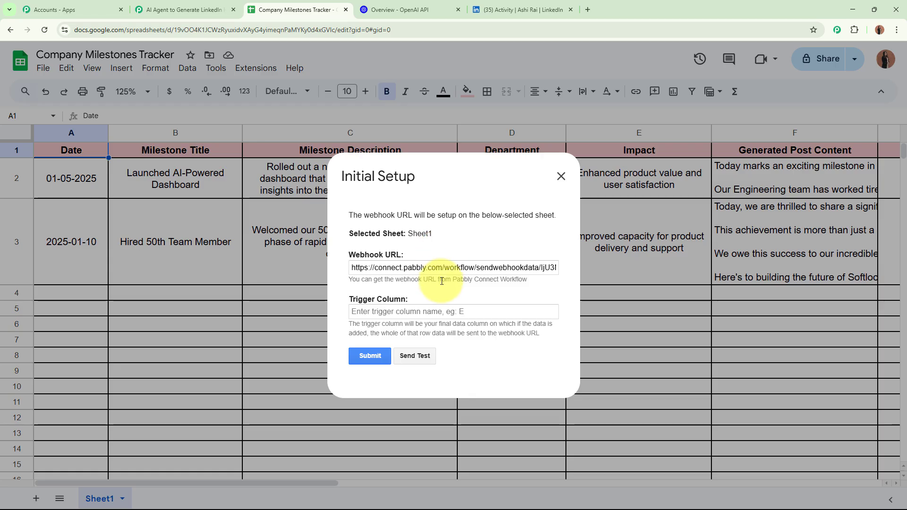
Read the explanation of the trigger column in the Initial Setup dialog
left_click_drag(441, 279, 432, 313)
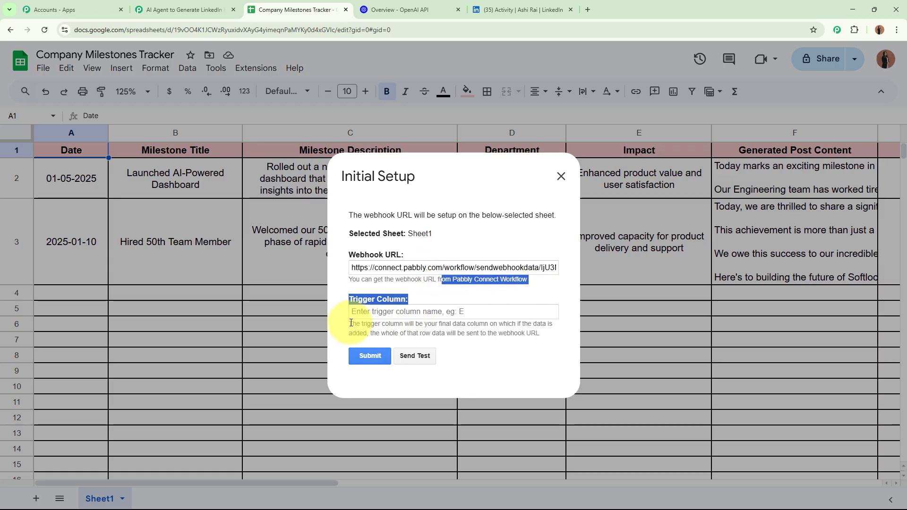
left_click_drag(350, 323, 460, 333)
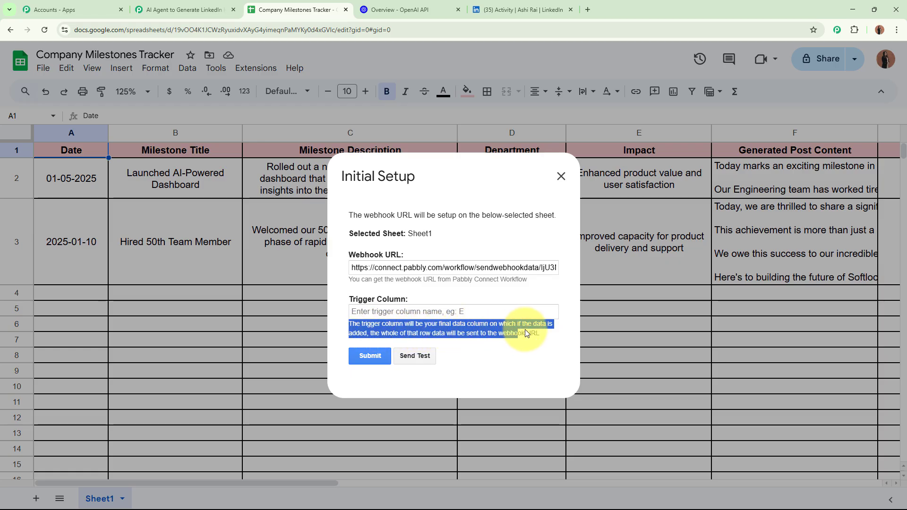
left_click(546, 336)
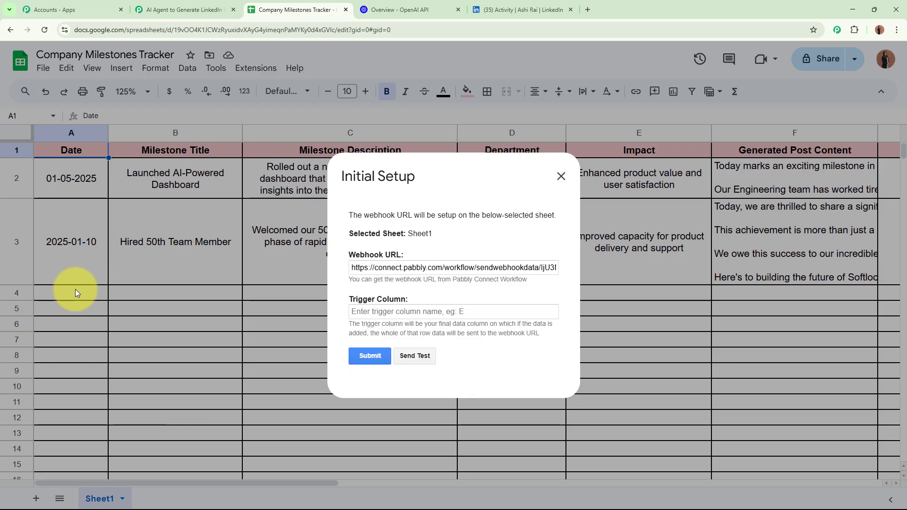
Set the trigger column to E, submit the Initial Setup and close the dialog
left_click(379, 314)
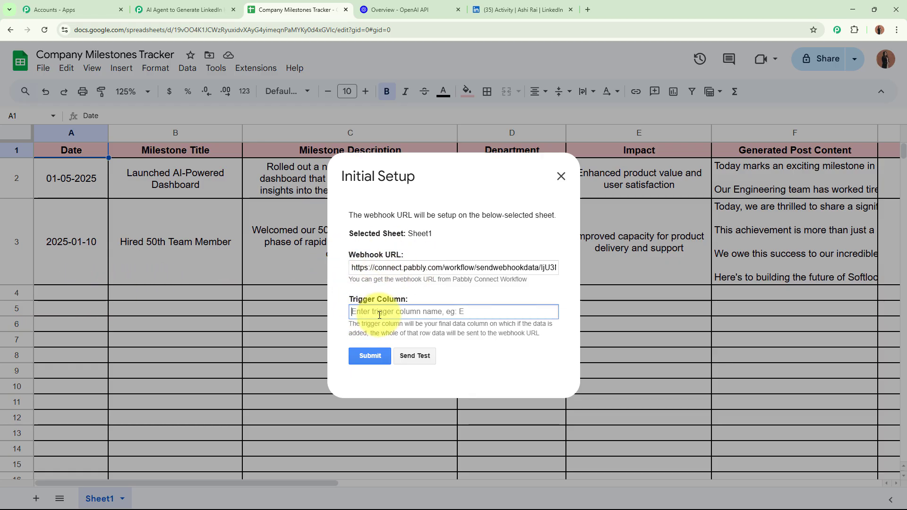
type("E")
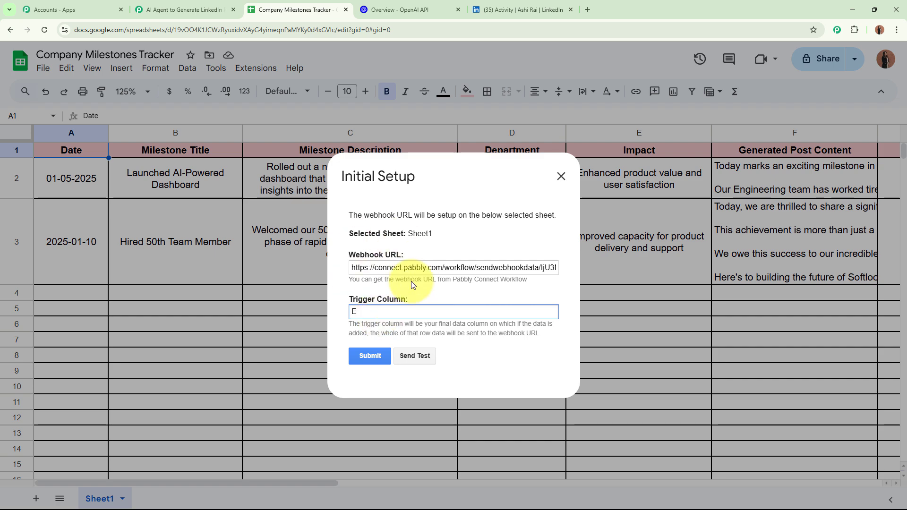
left_click(368, 357)
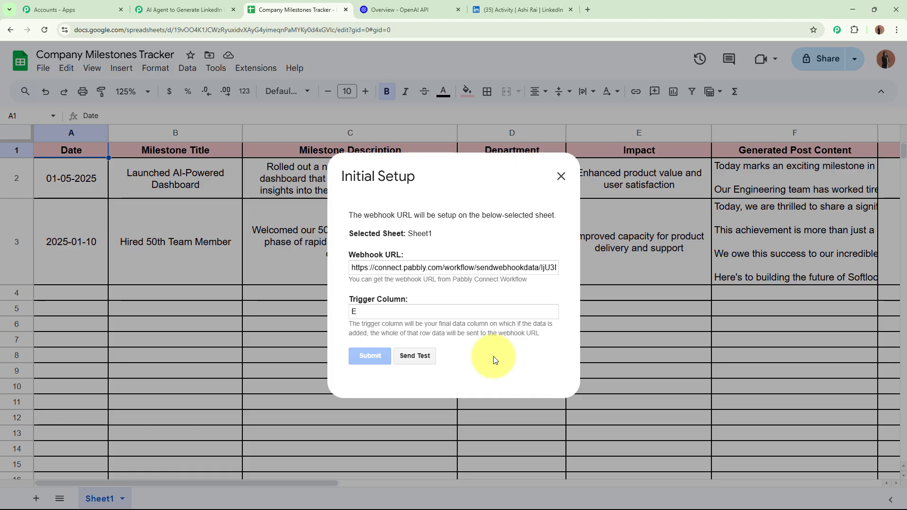
left_click_drag(366, 363, 499, 368)
left_click(561, 176)
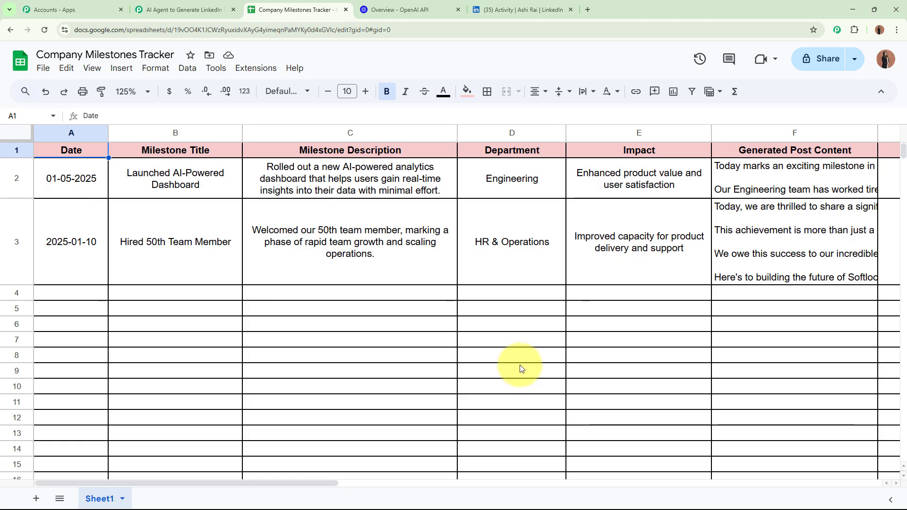
Turn on Send On Event for the Pabbly Connect Webhooks add-on and check that the option is enabled
left_click(255, 68)
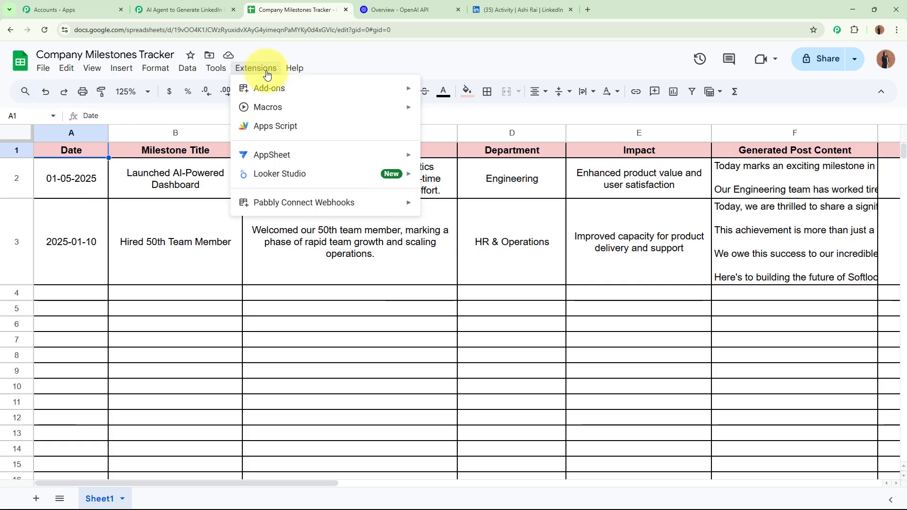
mouse_move(296, 207)
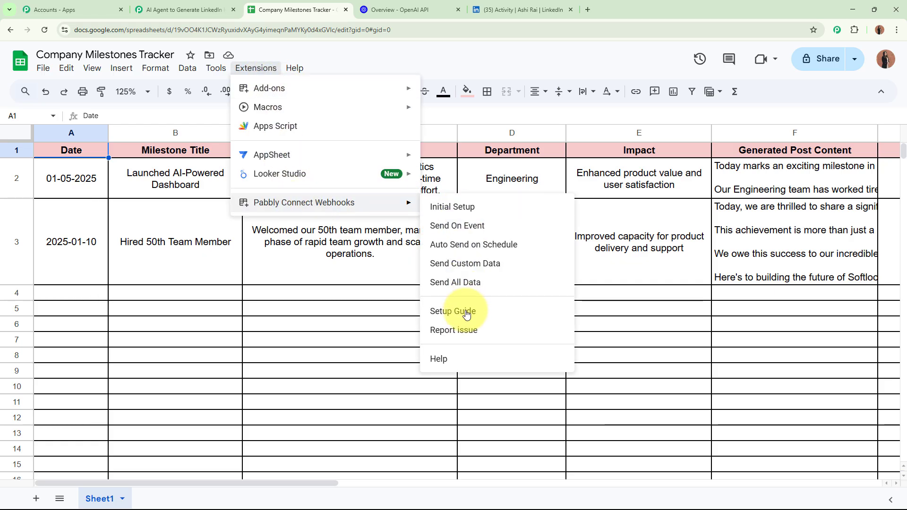
left_click(475, 227)
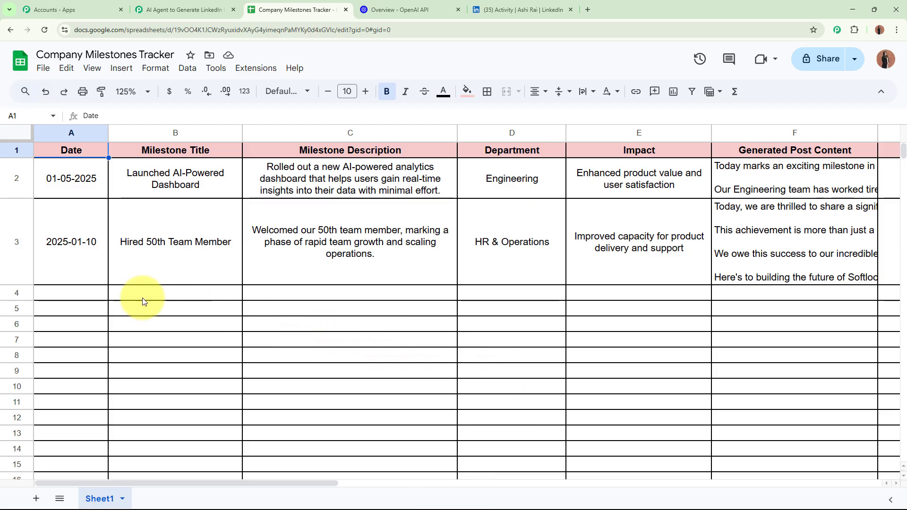
left_click_drag(80, 295, 649, 301)
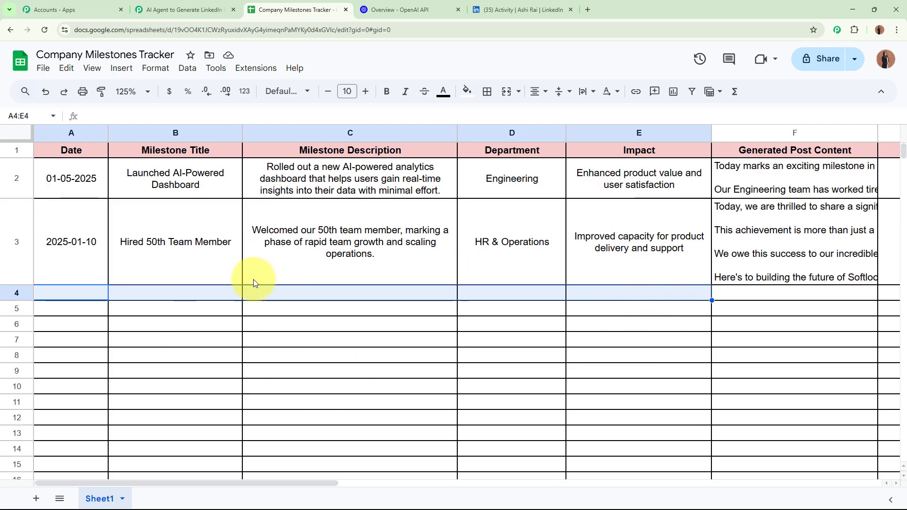
left_click(210, 4)
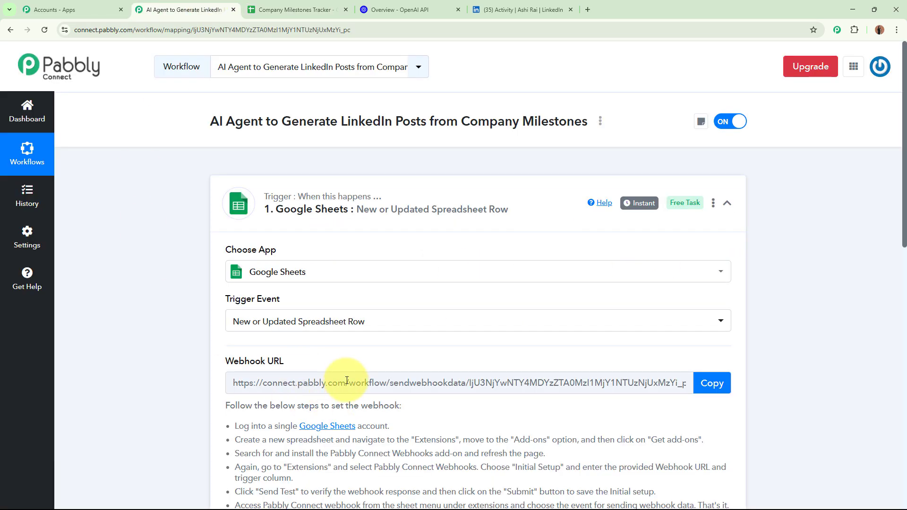
left_click(278, 10)
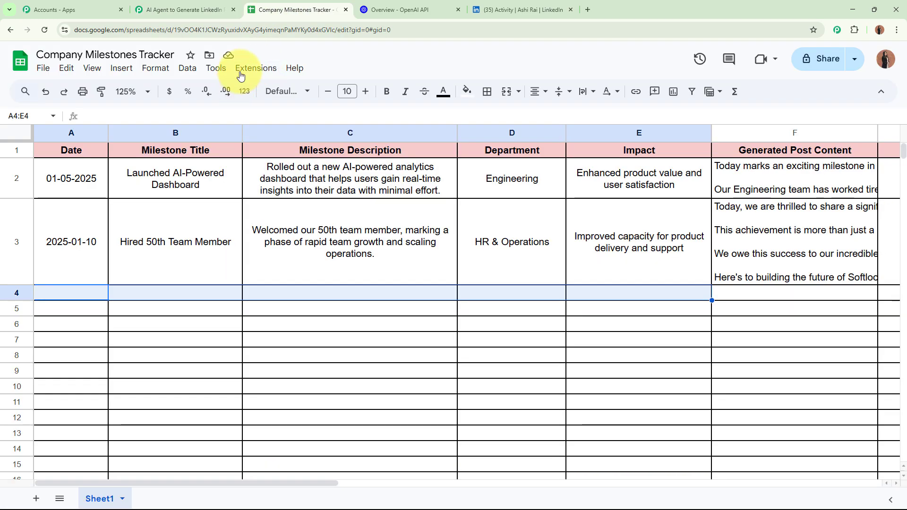
left_click(250, 69)
mouse_move(351, 208)
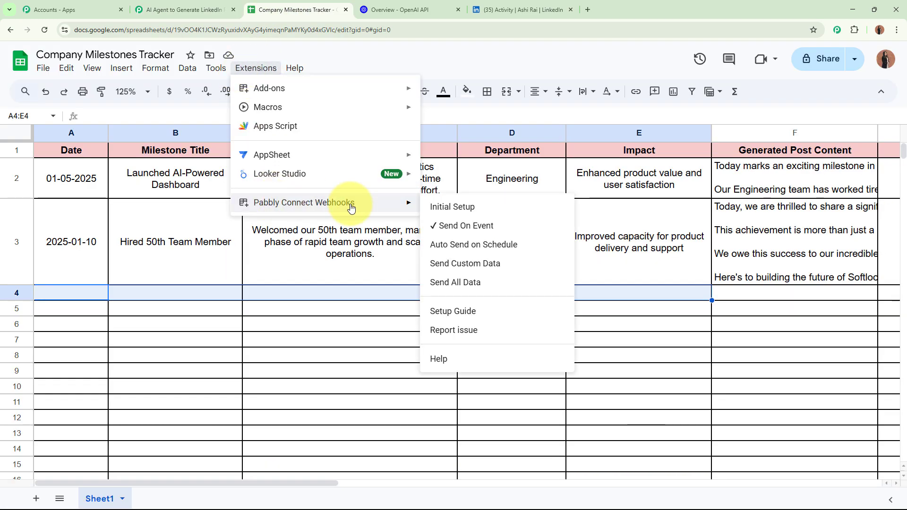
left_click(340, 327)
left_click(73, 291)
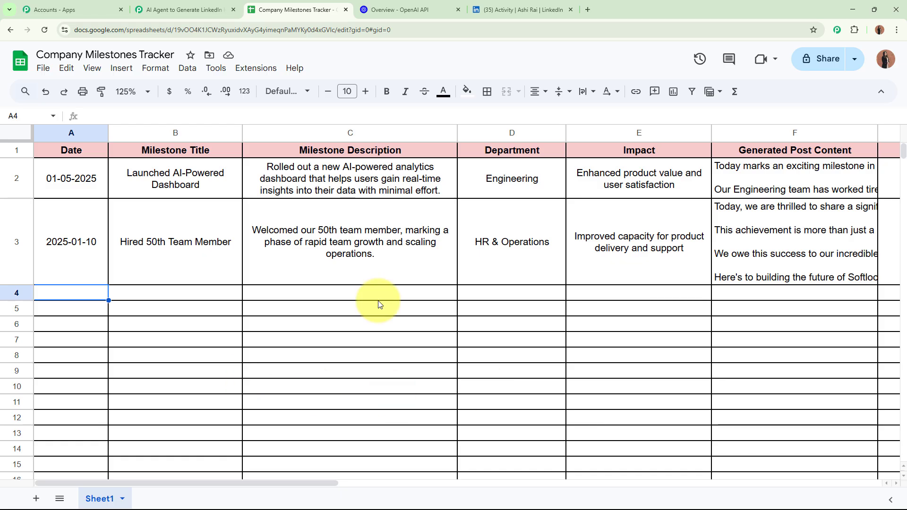
Check the webhook response status of the Google Sheets trigger in the Pabbly Connect workflow
left_click(179, 18)
scroll(203, 338, "down", 7)
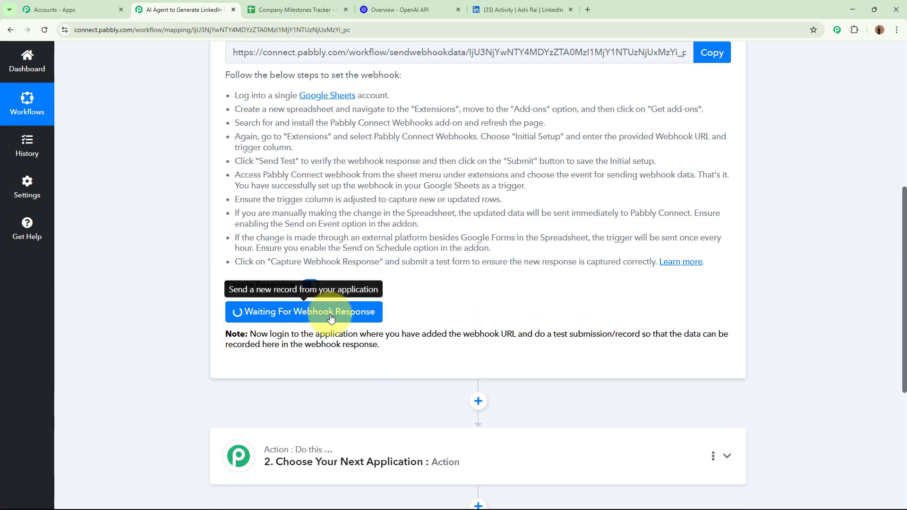
scroll(472, 311, "up", 8)
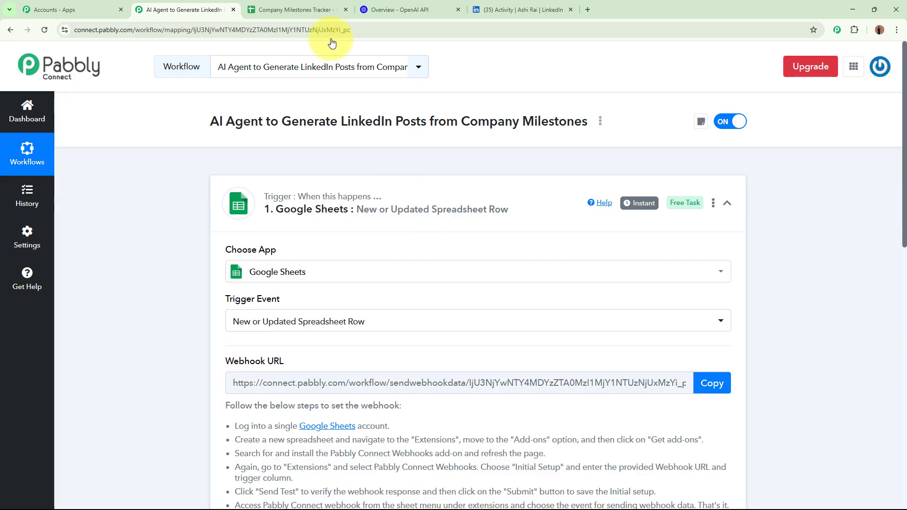
left_click(302, 9)
left_click_drag(103, 293, 608, 292)
left_click(610, 336)
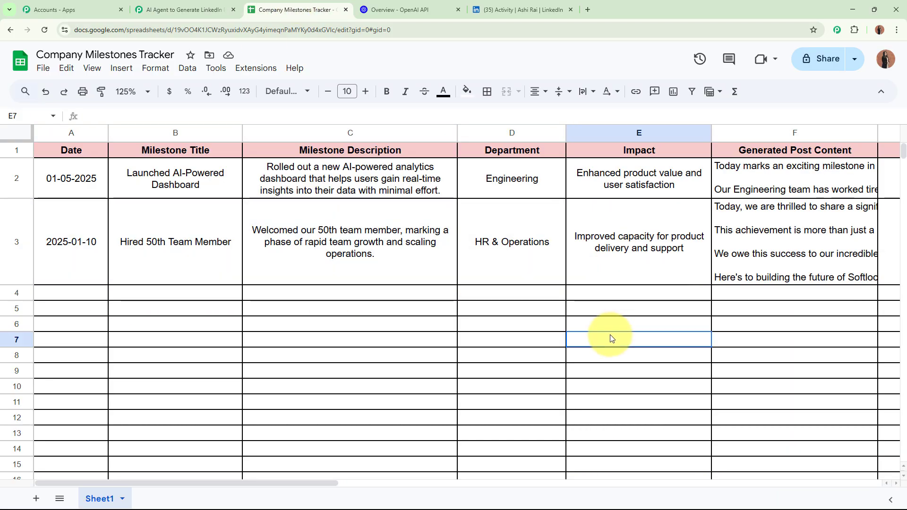
left_click(189, 9)
scroll(188, 328, "down", 8)
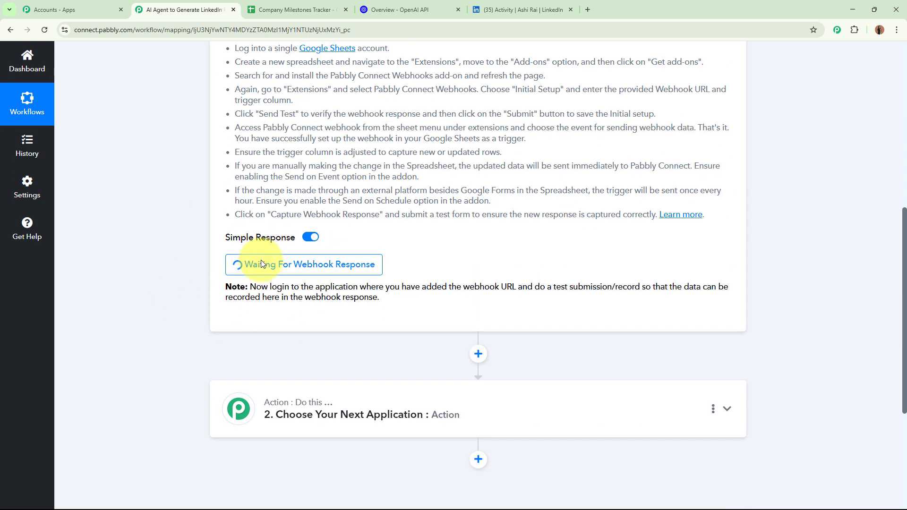
scroll(427, 259, "up", 8)
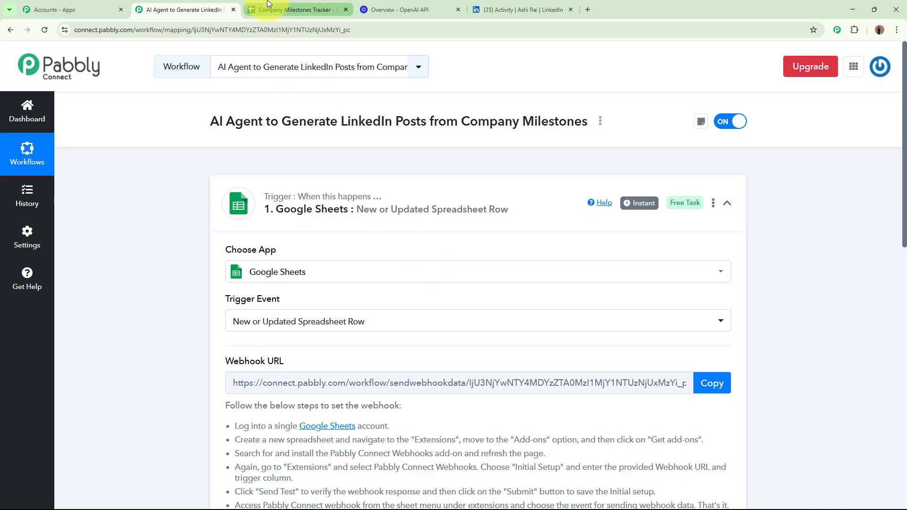
In the tracker's row 4, add the 2025-03-15 Sales milestone "Closed $500K in Annual Revenue" with its description and impact "Strengthened investor confidence and cash flow"
left_click(295, 10)
left_click_drag(85, 294, 663, 294)
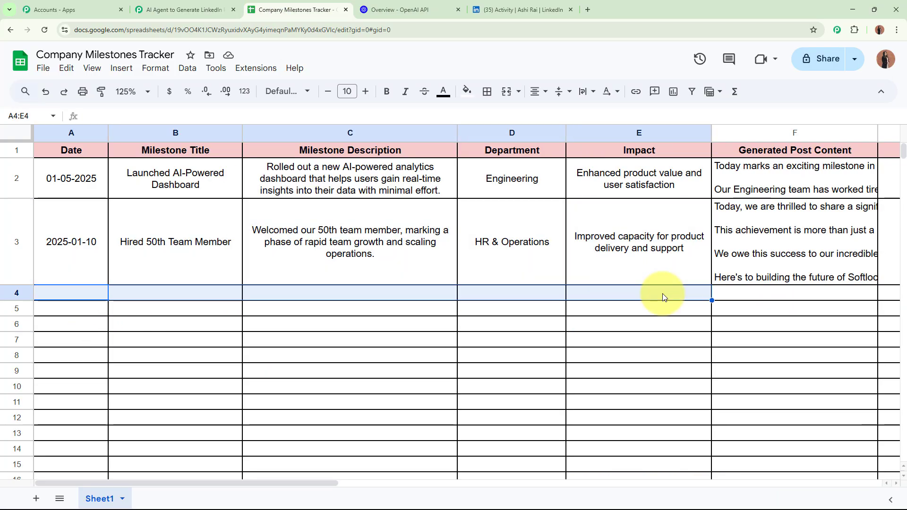
type("2025-03-15\tClosed $500K in Annual Revenue\tAchieved a financial milestone by closing half a million dollars in ARR, showcasing the growing demand for our solutions.\tSales\tStrengthened investor confidence and cash flow")
left_click(451, 378)
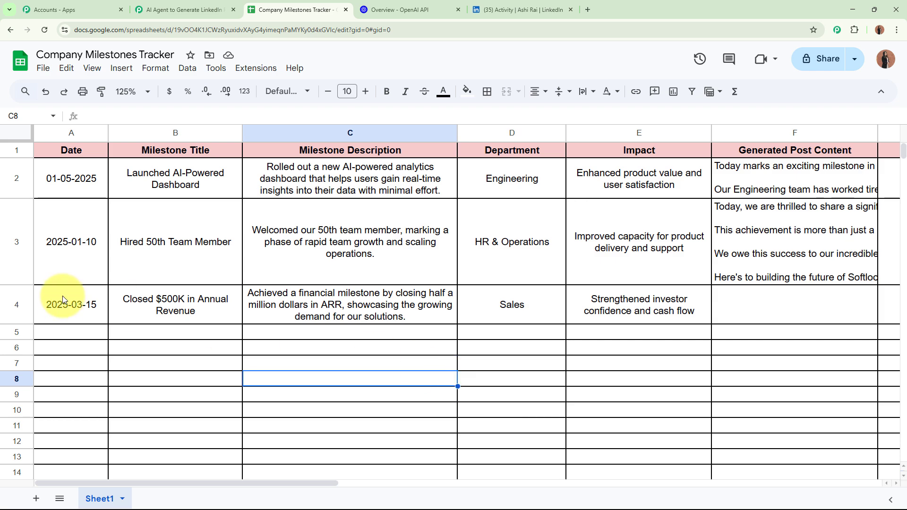
Review the date, title, description, department and impact of the new milestone in row 4
left_click(63, 296)
left_click(160, 307)
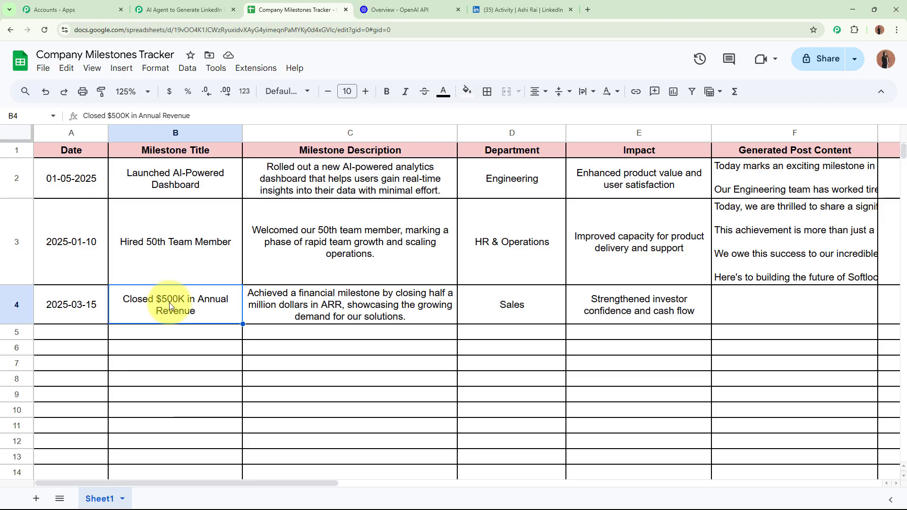
left_click(320, 310)
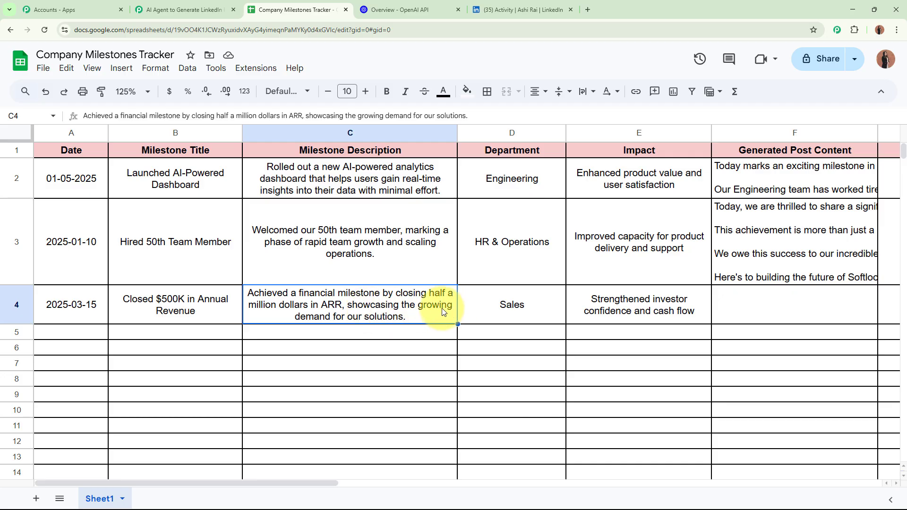
left_click(525, 321)
left_click(665, 314)
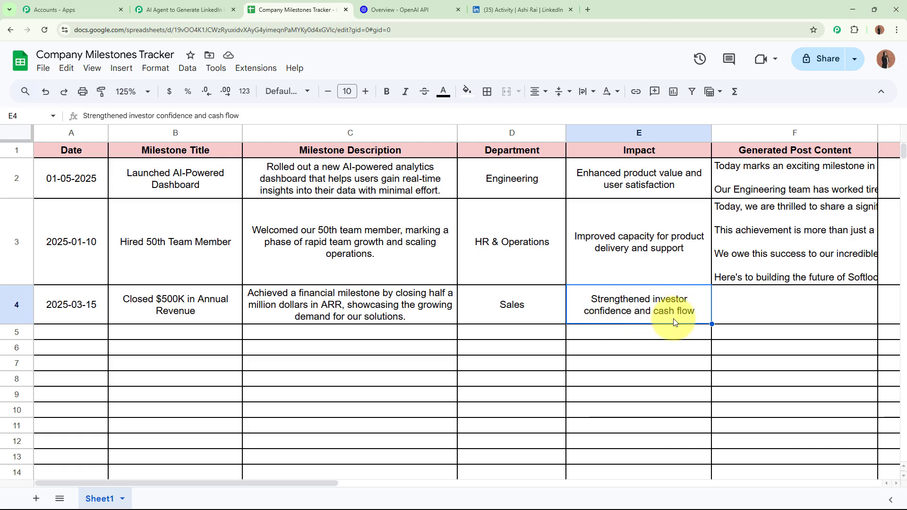
left_click(669, 334)
left_click_drag(593, 307, 154, 297)
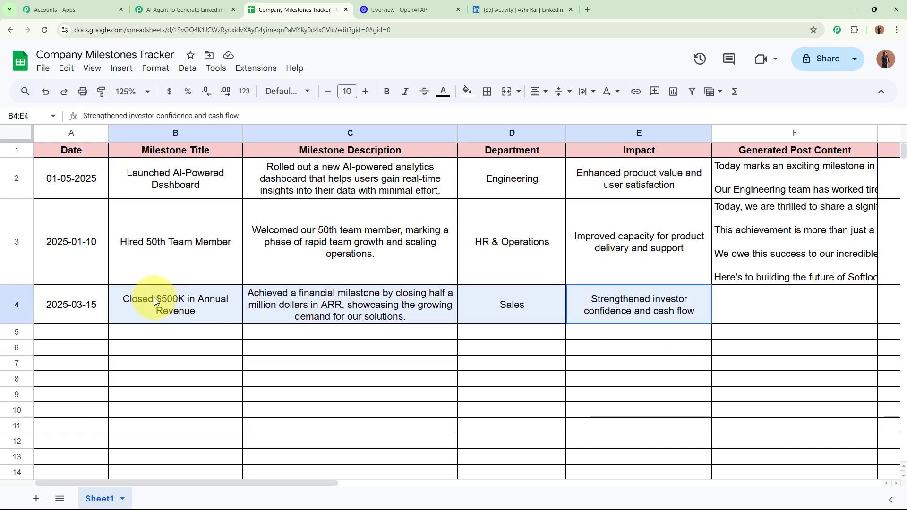
left_click(153, 354)
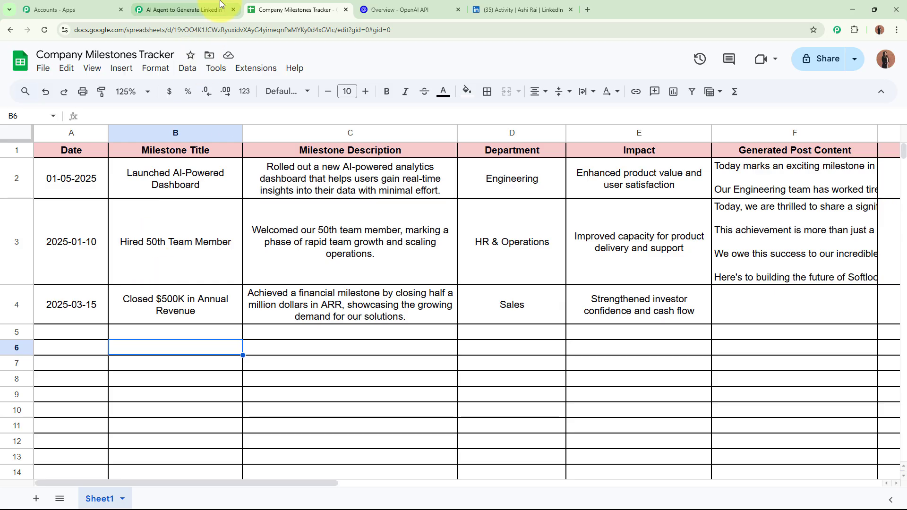
Switch to the Pabbly Connect workflow and compare the milestone fields in the trigger's received response with the new sheet row
left_click(208, 9)
scroll(206, 300, "down", 10)
scroll(205, 300, "down", 4)
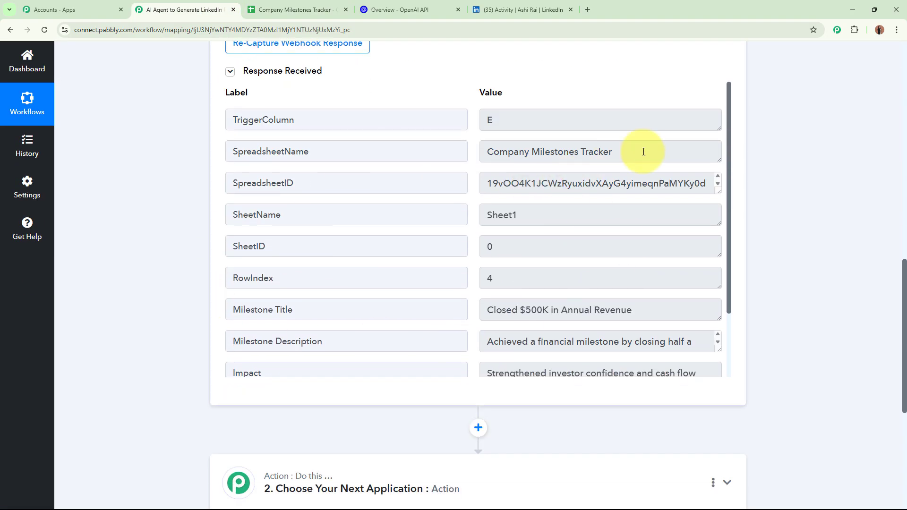
scroll(644, 151, "down", 2)
left_click_drag(662, 230, 652, 277)
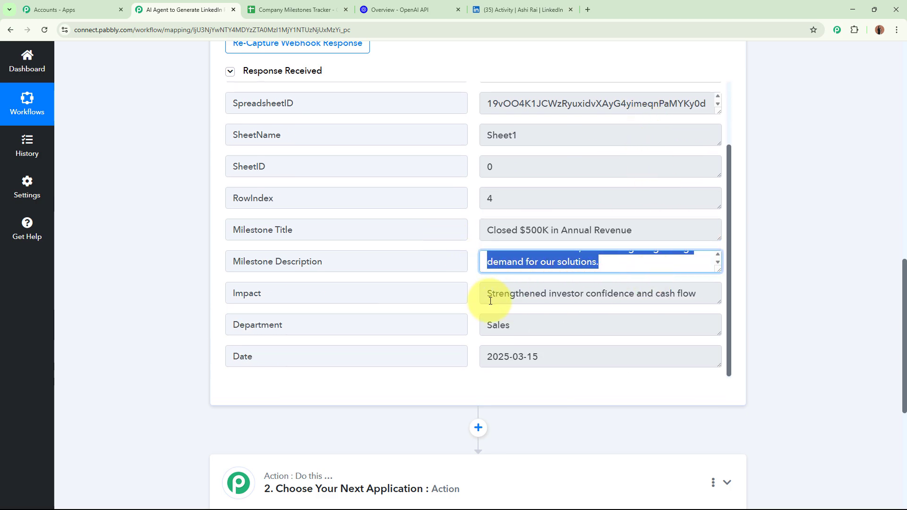
left_click_drag(487, 293, 427, 328)
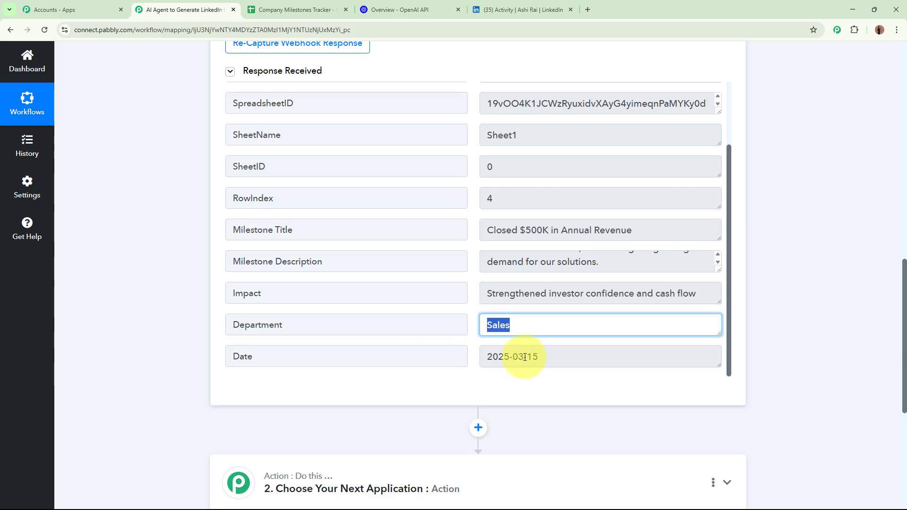
left_click_drag(548, 358, 449, 354)
left_click(812, 279)
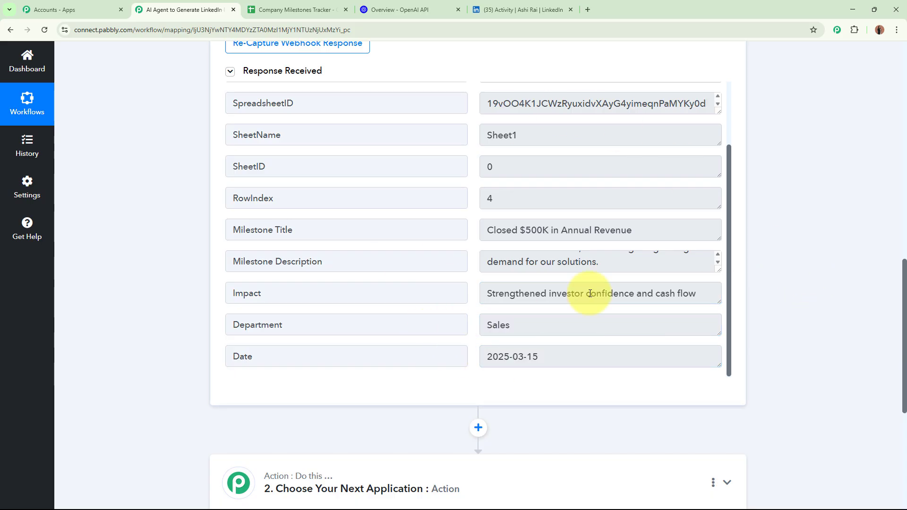
Collapse the Google Sheets trigger and expand the second step for choosing the action application
scroll(804, 253, "up", 1)
scroll(804, 253, "up", 10)
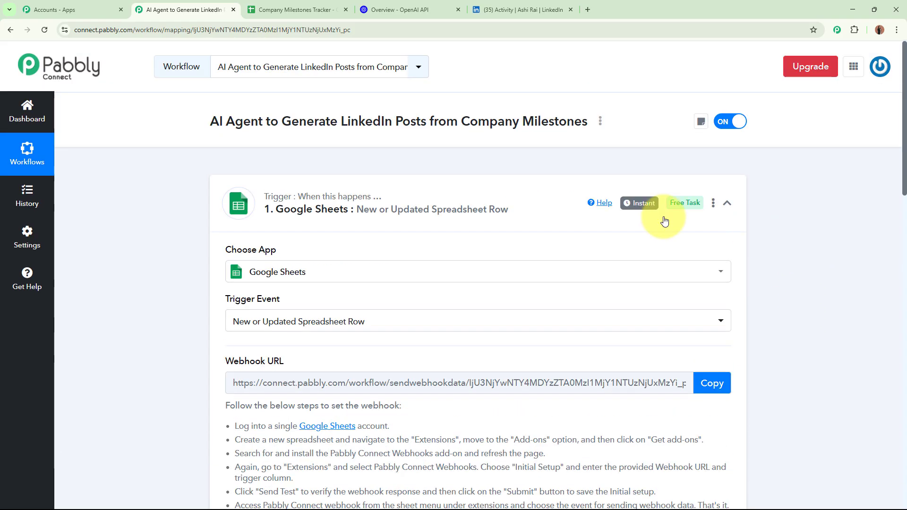
left_click(514, 226)
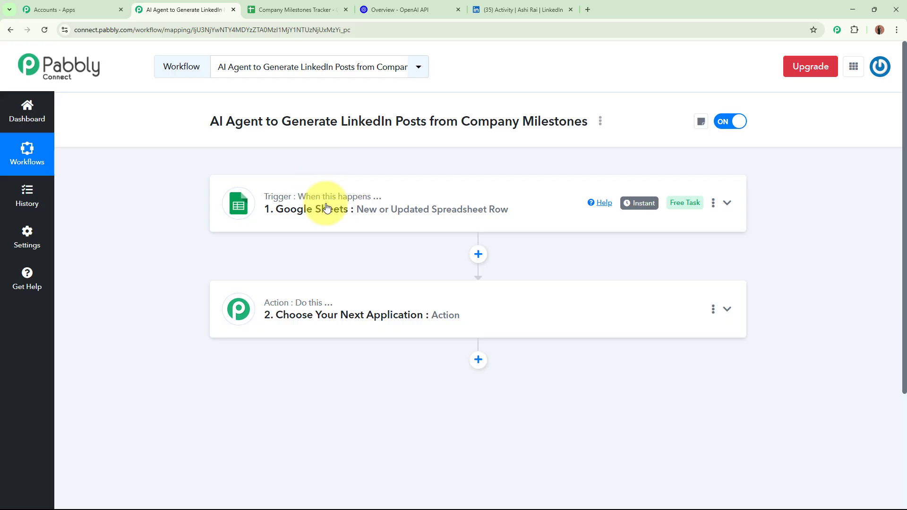
left_click(515, 332)
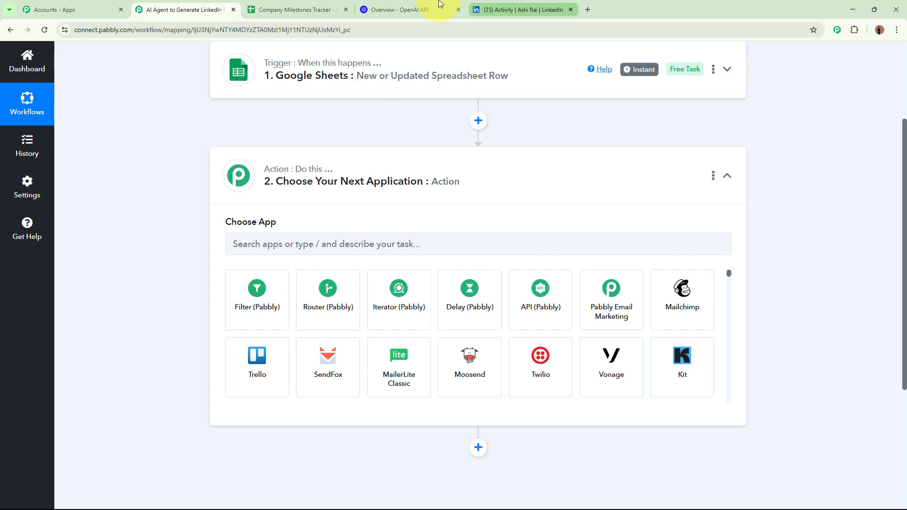
Switch to the OpenAI developer platform and view its overview page
left_click(402, 9)
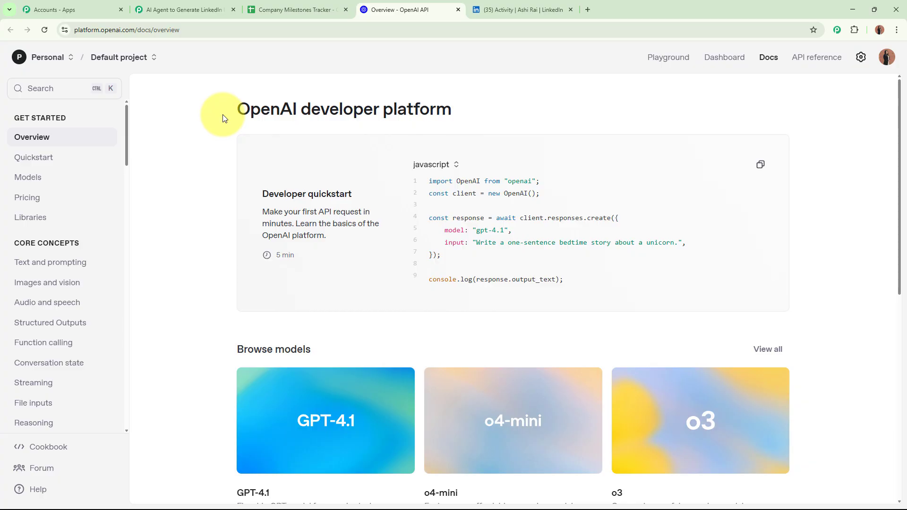
left_click_drag(227, 111, 553, 107)
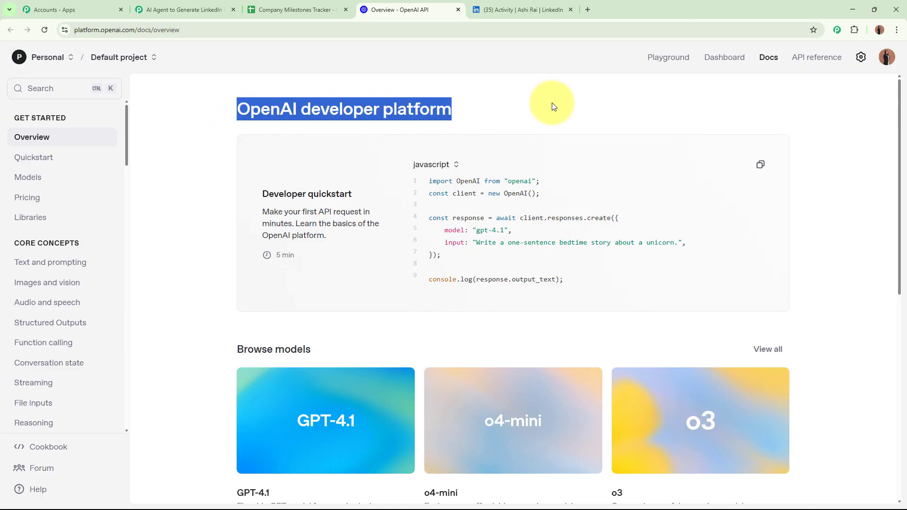
left_click(553, 105)
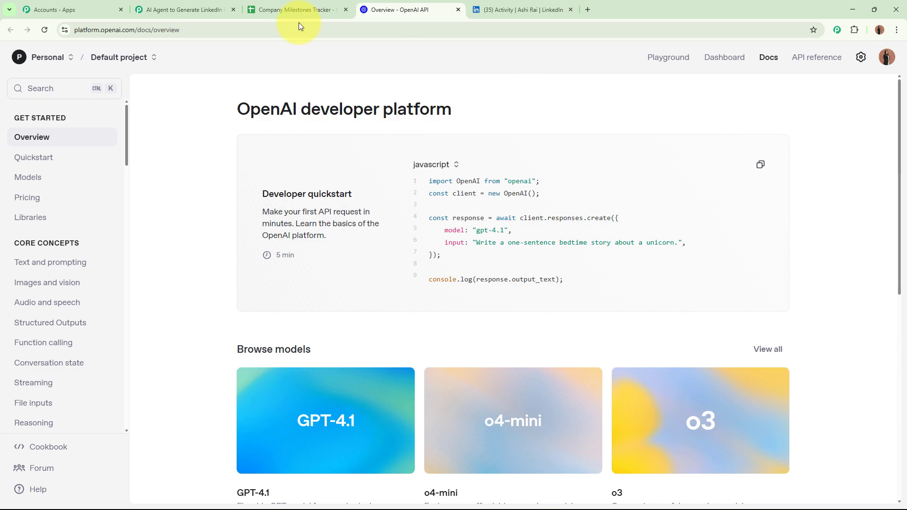
Switch to the Pabbly Connect workflow and set the second step to OpenAI (ChatGPT, DALL-E, Whisper) with the ChatGPT action event
left_click(172, 9)
left_click(322, 243)
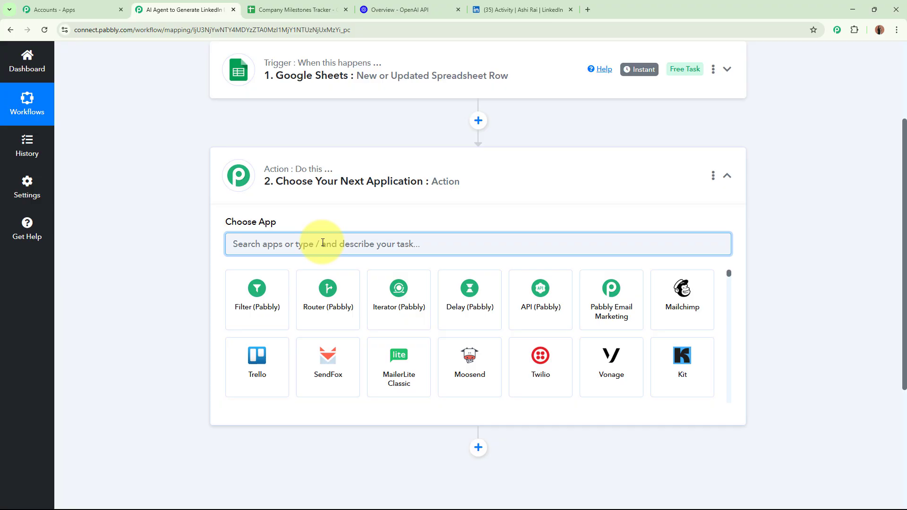
type("OpenAI")
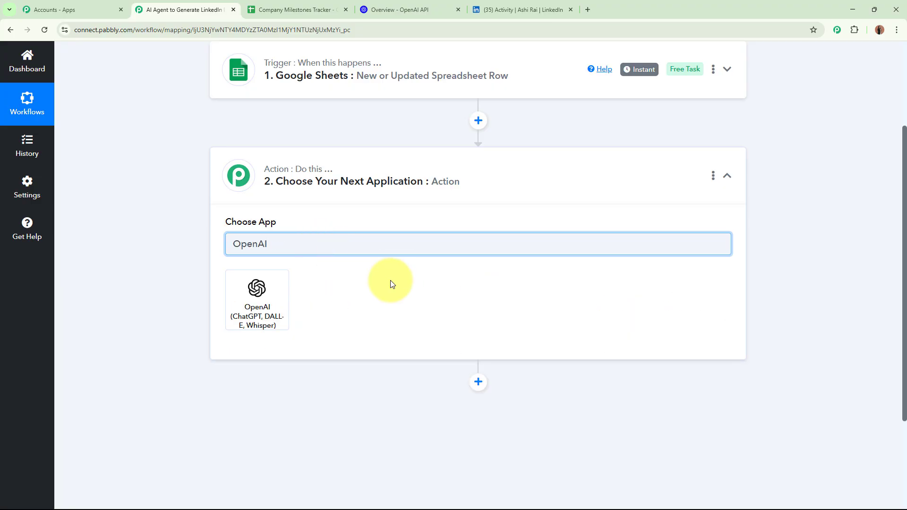
left_click(253, 306)
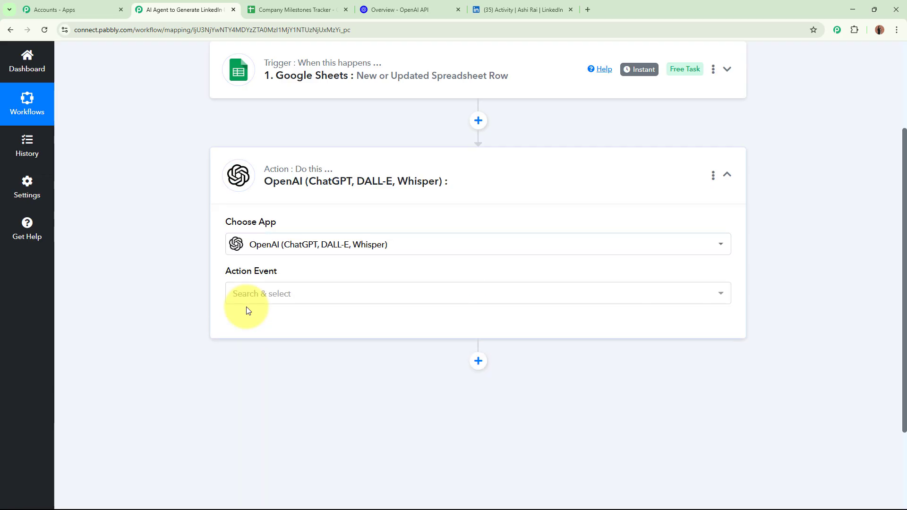
left_click(306, 294)
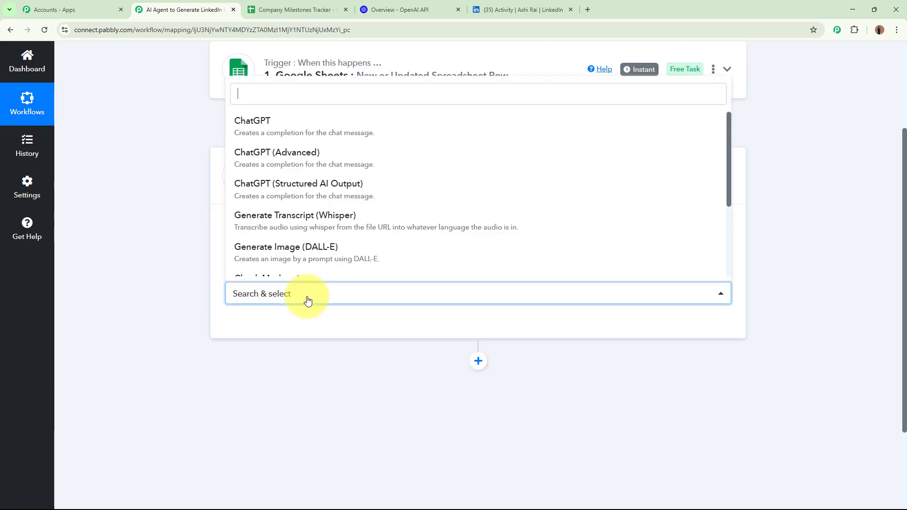
left_click(339, 130)
Start adding a new OpenAI connection for the action and open the linked OpenAI API keys page
left_click(256, 324)
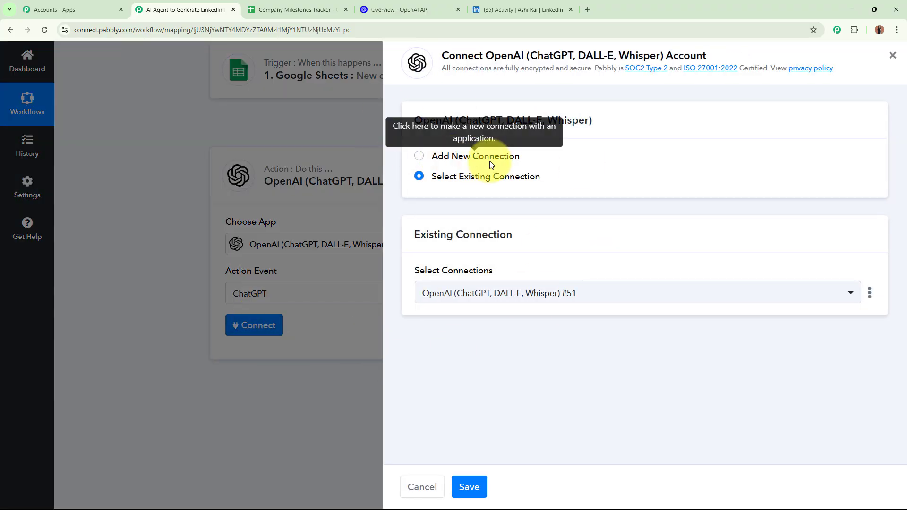
left_click(417, 157)
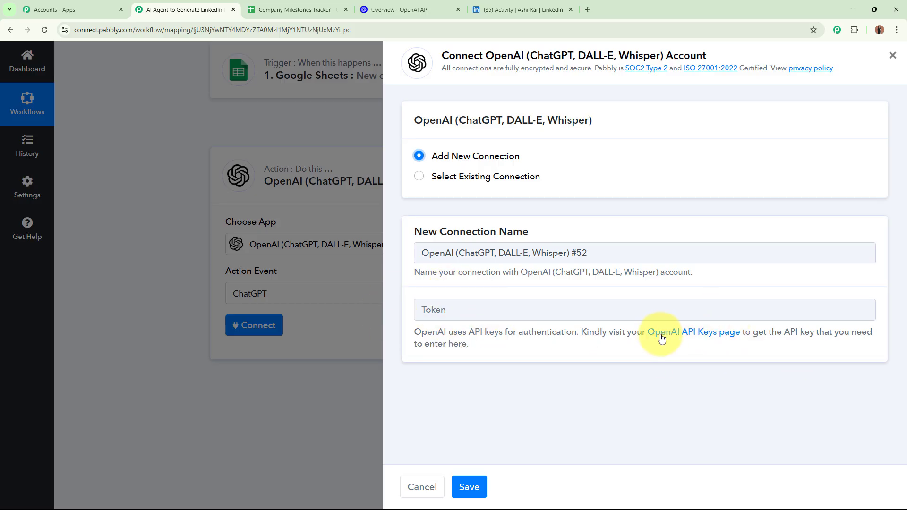
left_click(724, 336)
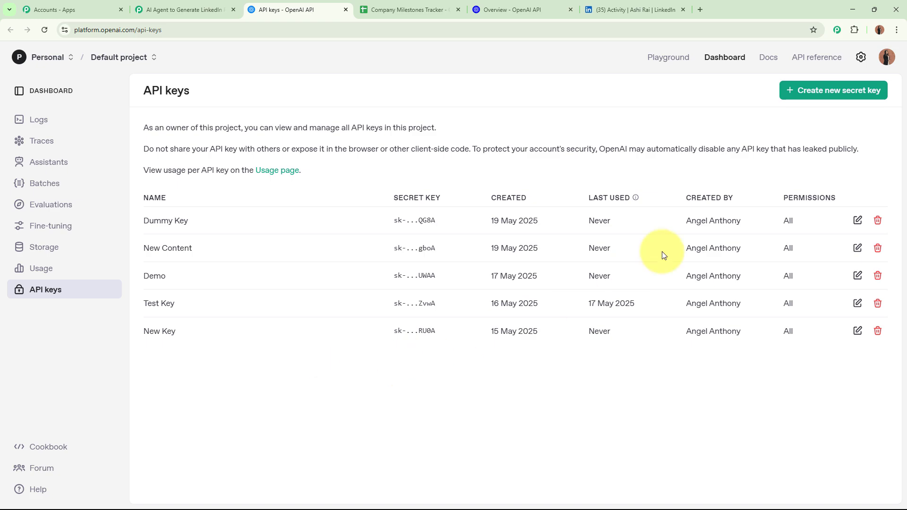
Create an OpenAI secret key named New Post in the Default project with All permissions and copy it
left_click(827, 92)
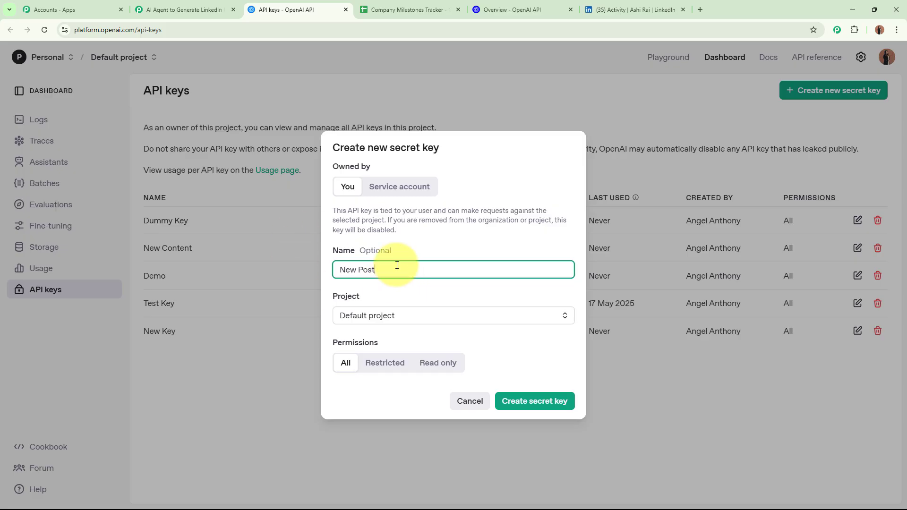
left_click(384, 320)
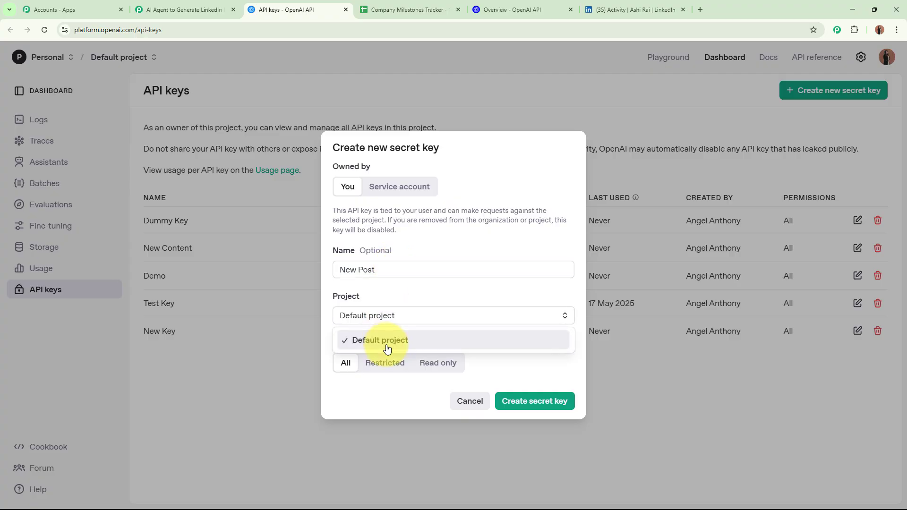
left_click(385, 343)
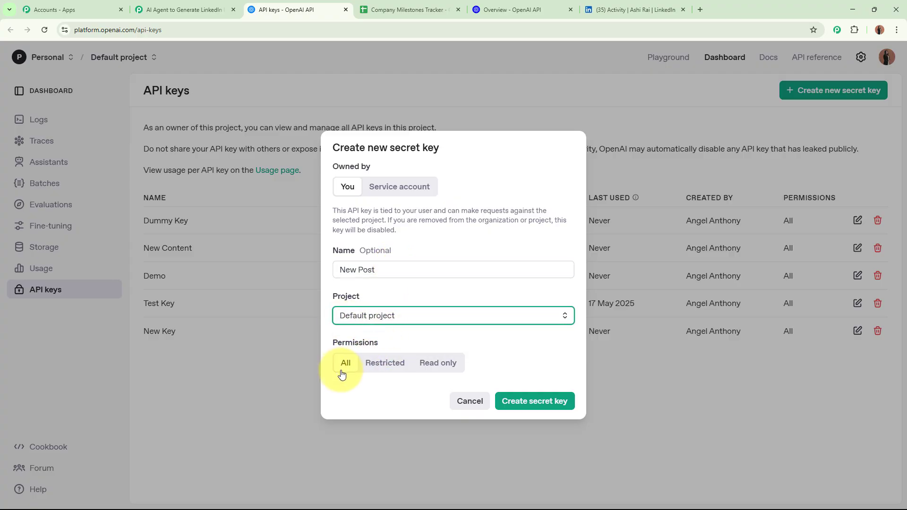
left_click(527, 406)
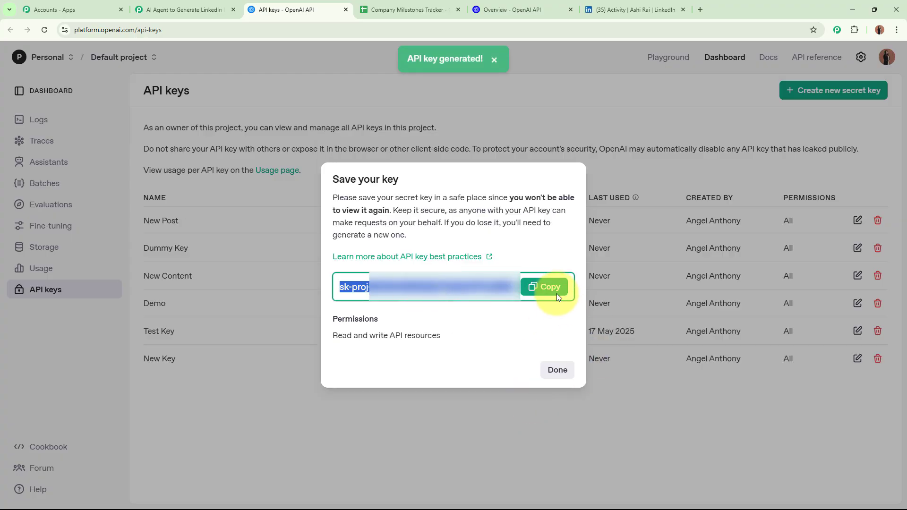
left_click(556, 293)
Return to the Pabbly Connect workflow, paste the OpenAI API key as the connection token and save the new connection
left_click(184, 9)
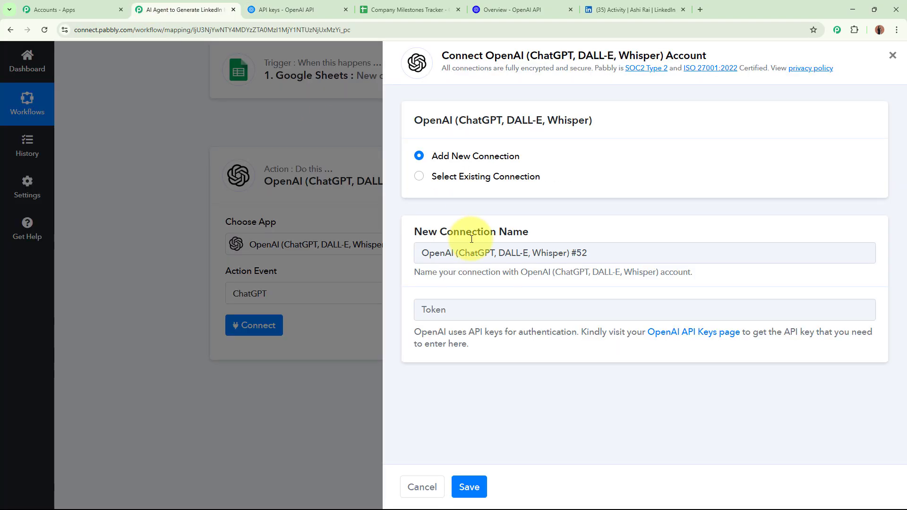
left_click(494, 316)
key("ctrl+v")
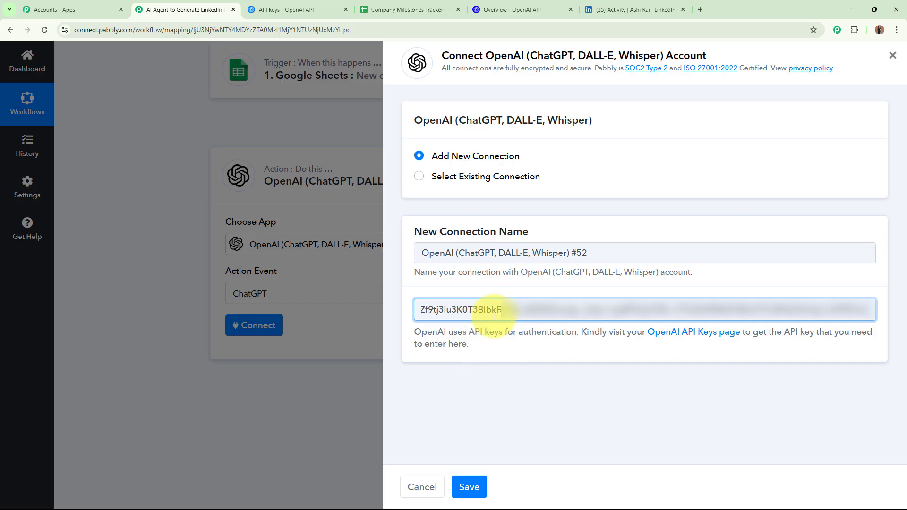
left_click(469, 488)
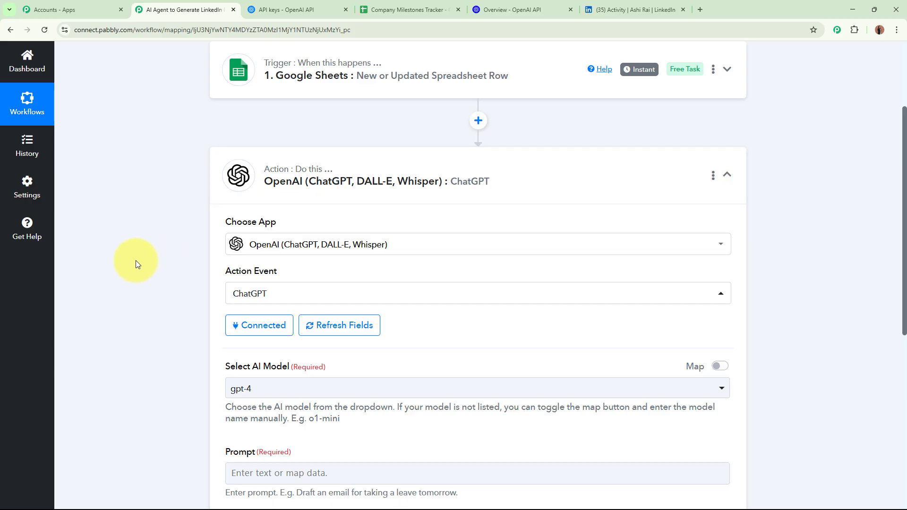
Set the ChatGPT action's AI model to gpt-4o-mini and look through the other available models
scroll(135, 263, "down", 1)
scroll(136, 264, "down", 2)
scroll(136, 264, "down", 2)
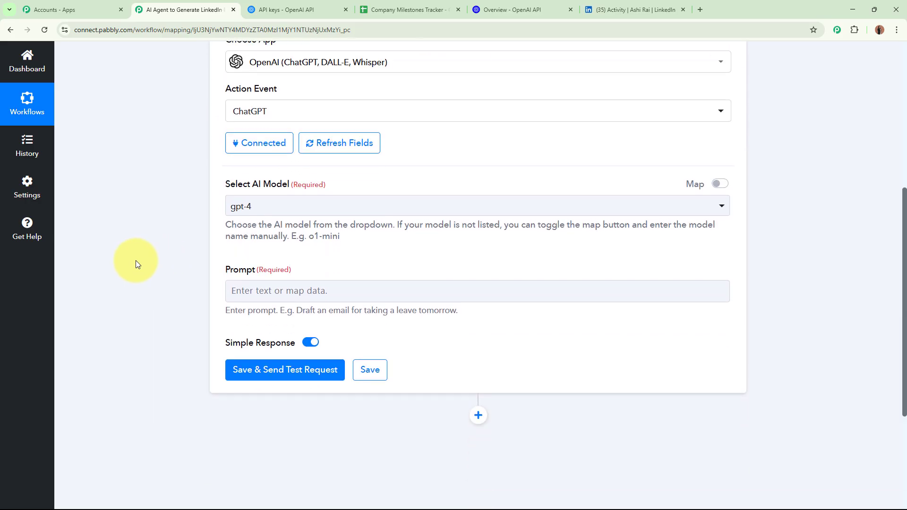
left_click_drag(228, 177, 348, 180)
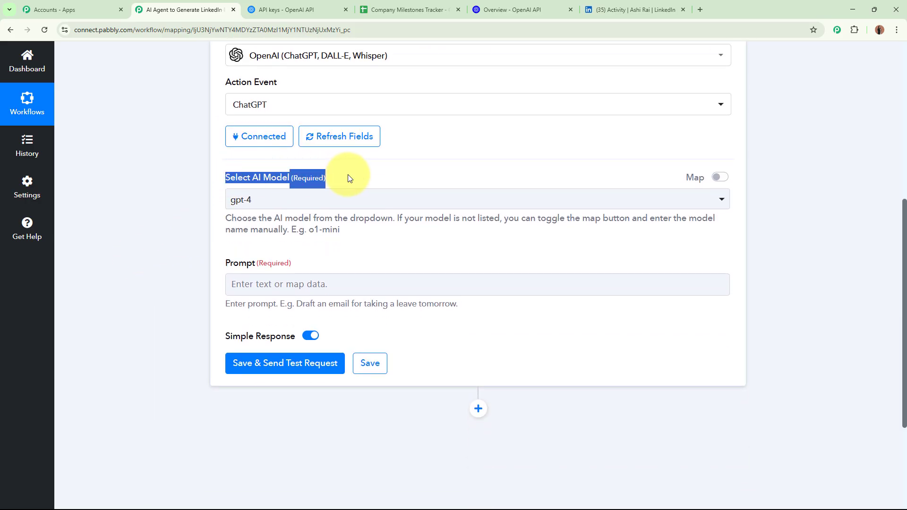
left_click(349, 202)
left_click(304, 276)
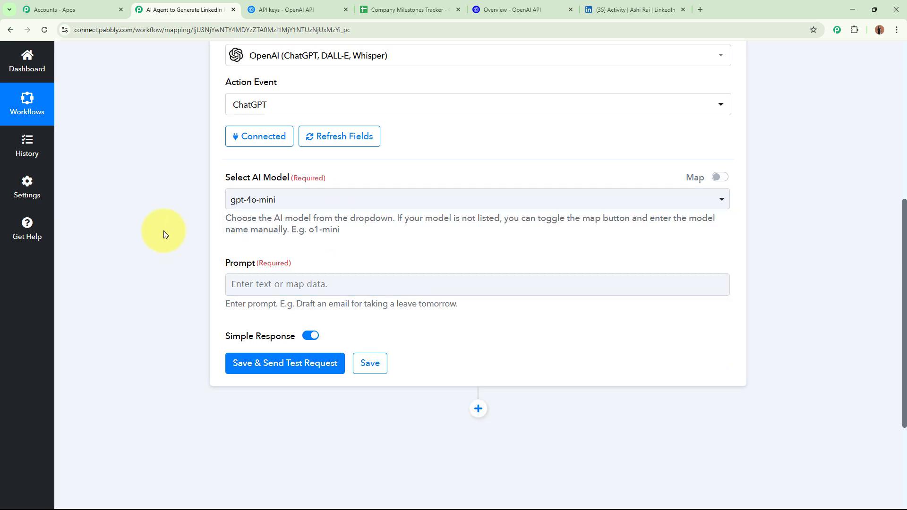
left_click(298, 199)
scroll(365, 369, "down", 5)
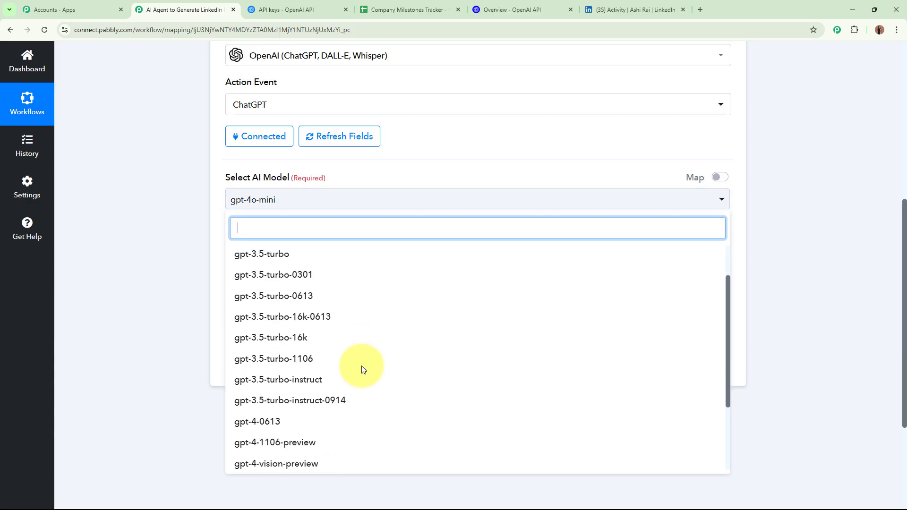
scroll(359, 366, "up", 5)
left_click(154, 293)
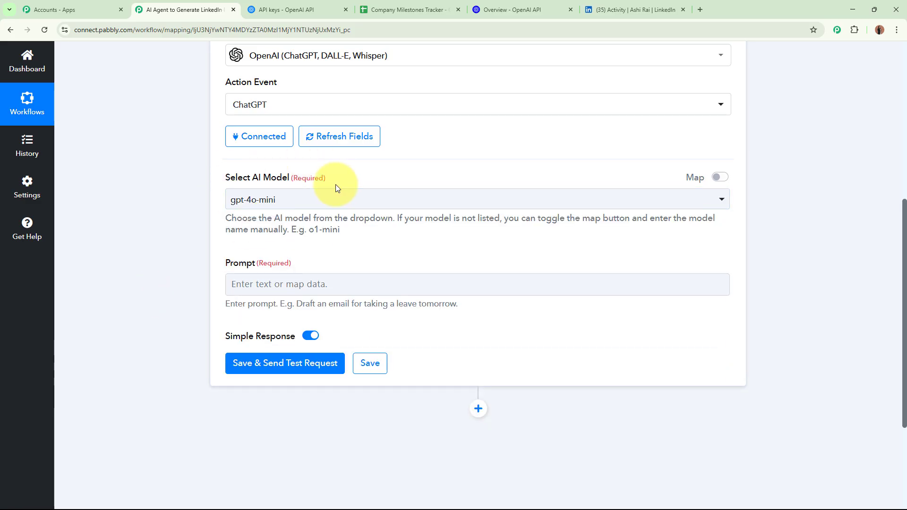
Paste the prompt for an expert LinkedIn writer at Softloop, with placeholders for date, title, description, department and impact, into the ChatGPT action
scroll(335, 185, "down", 2)
triple_click(227, 172)
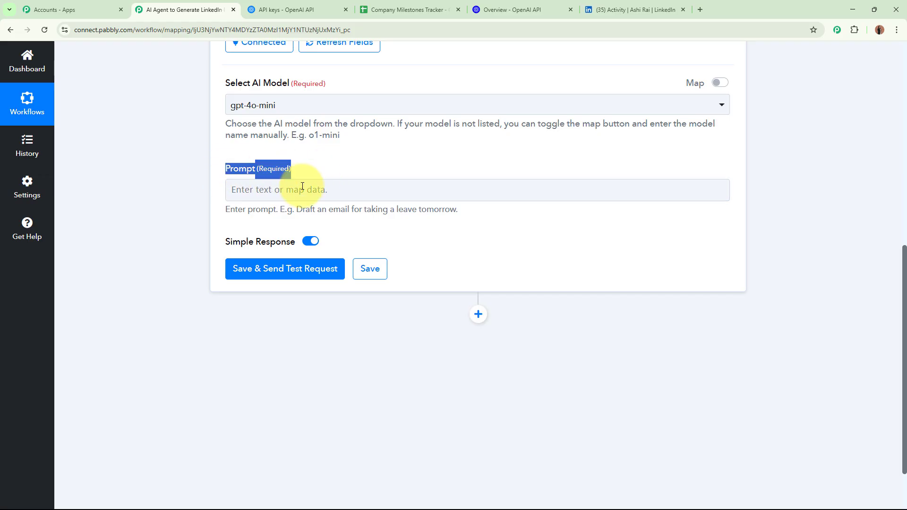
left_click(141, 219)
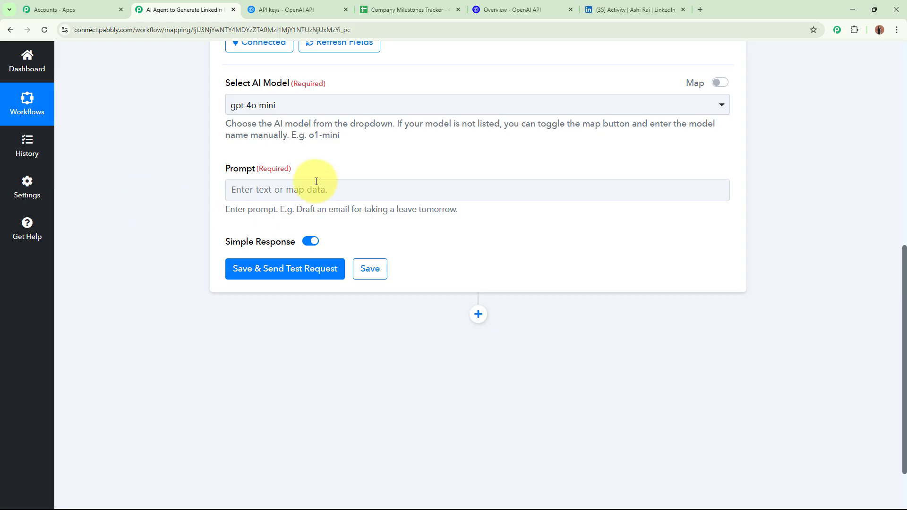
left_click(290, 194)
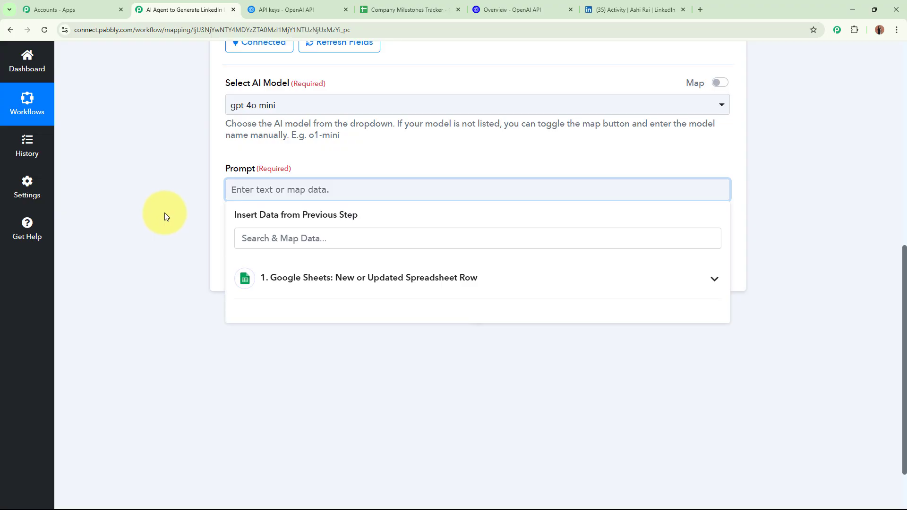
key("ctrl+v")
scroll(129, 258, "down", 2)
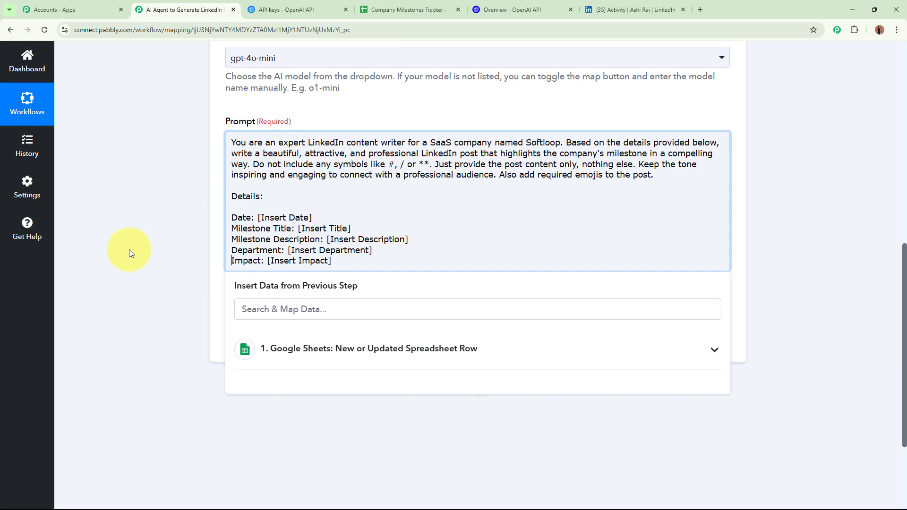
Review the prompt's role, writing, symbol, tone and emoji instructions and its list of milestone detail placeholders
left_click_drag(241, 143, 561, 143)
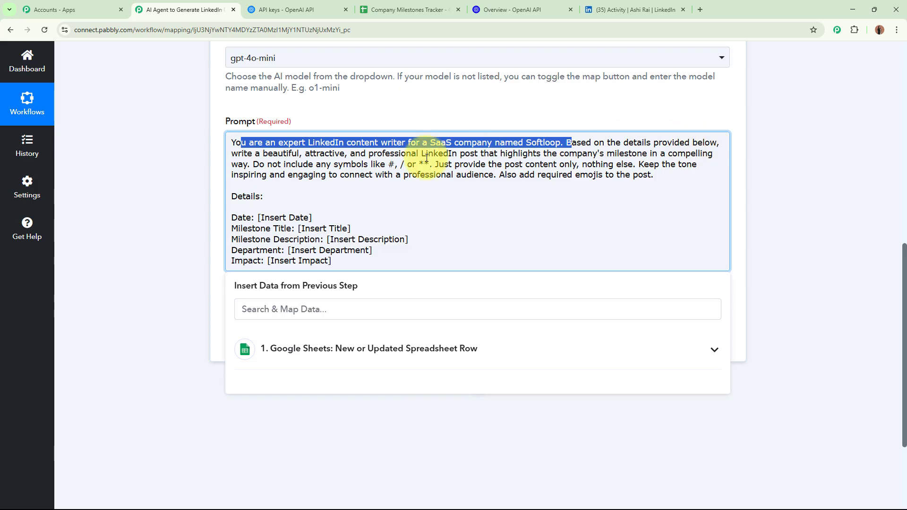
left_click(268, 154)
left_click_drag(268, 154, 236, 164)
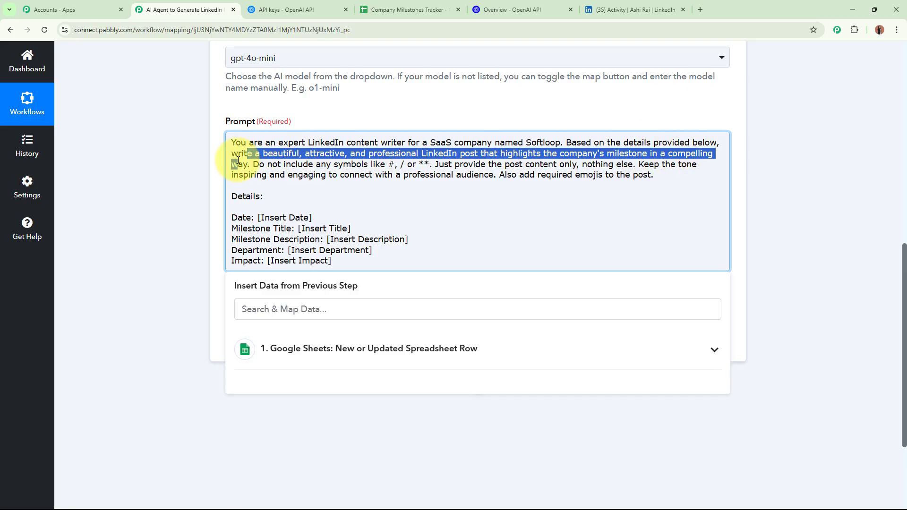
left_click_drag(373, 164, 444, 163)
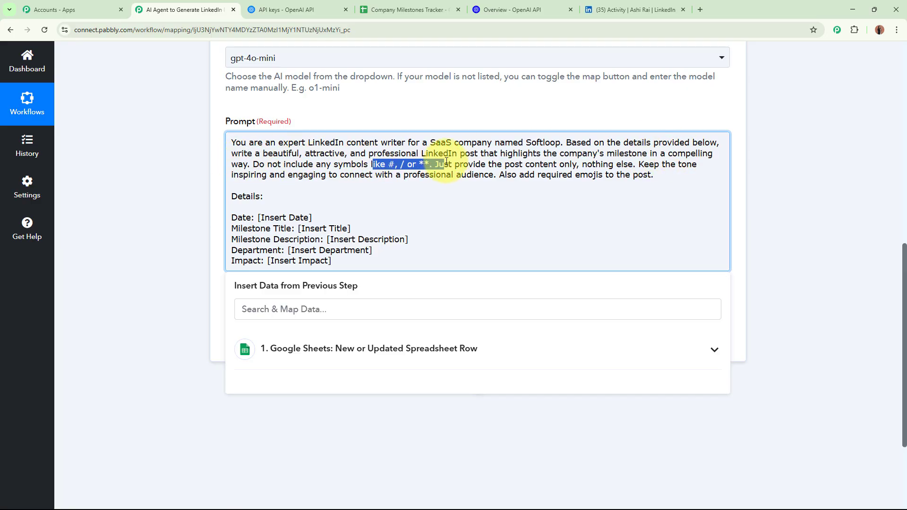
left_click(443, 166)
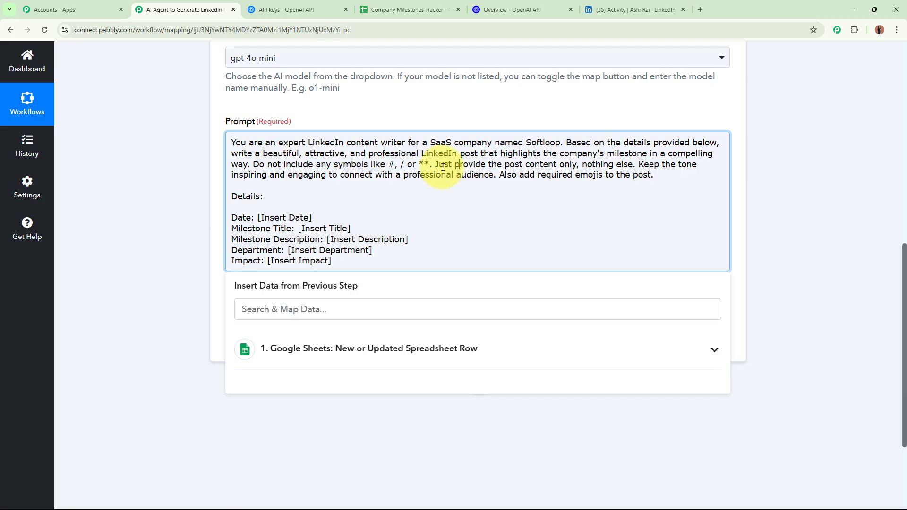
left_click_drag(439, 164, 697, 165)
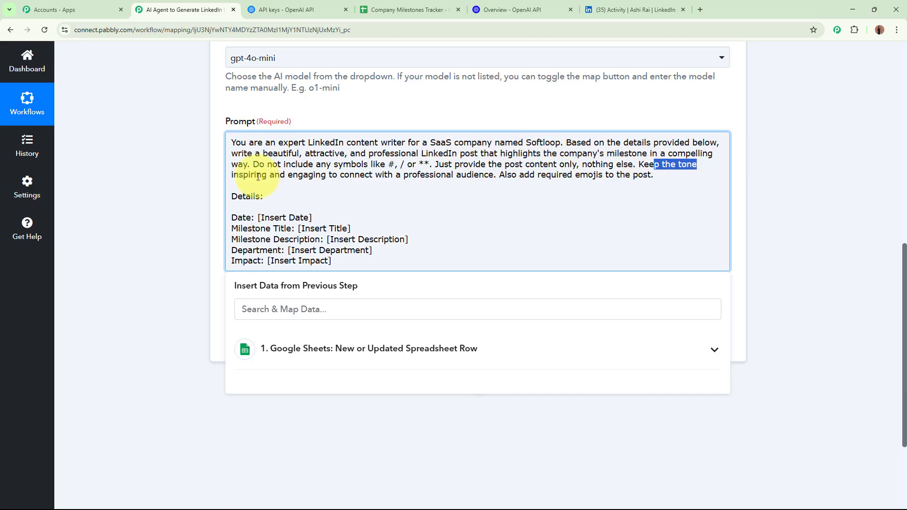
left_click_drag(256, 175, 656, 176)
left_click(655, 177)
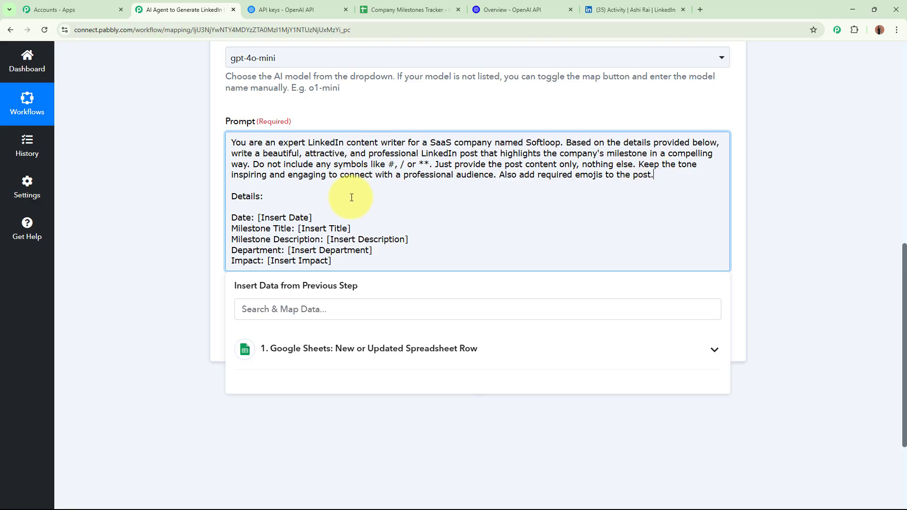
left_click_drag(231, 195, 361, 263)
left_click(144, 242)
left_click(332, 239)
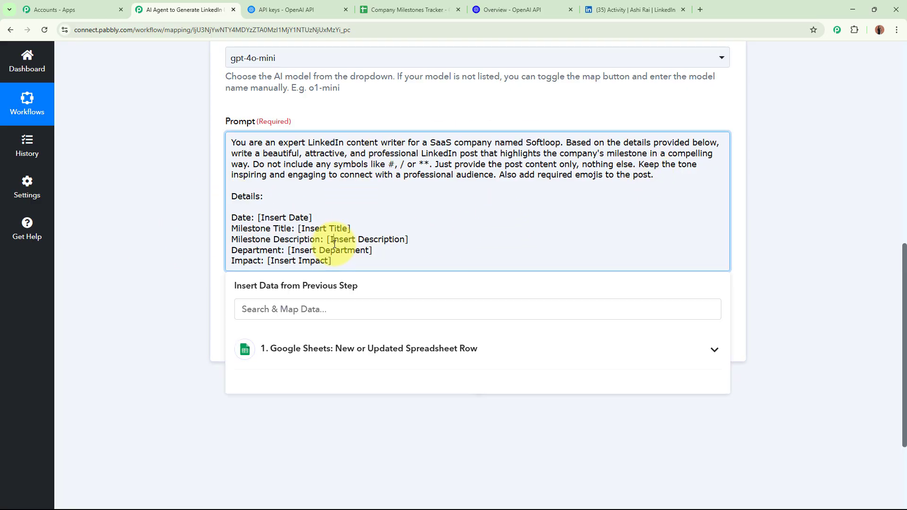
Replace the [Insert Date] placeholder in the ChatGPT prompt with the Date value from the Google Sheets trigger
left_click_drag(287, 216, 318, 217)
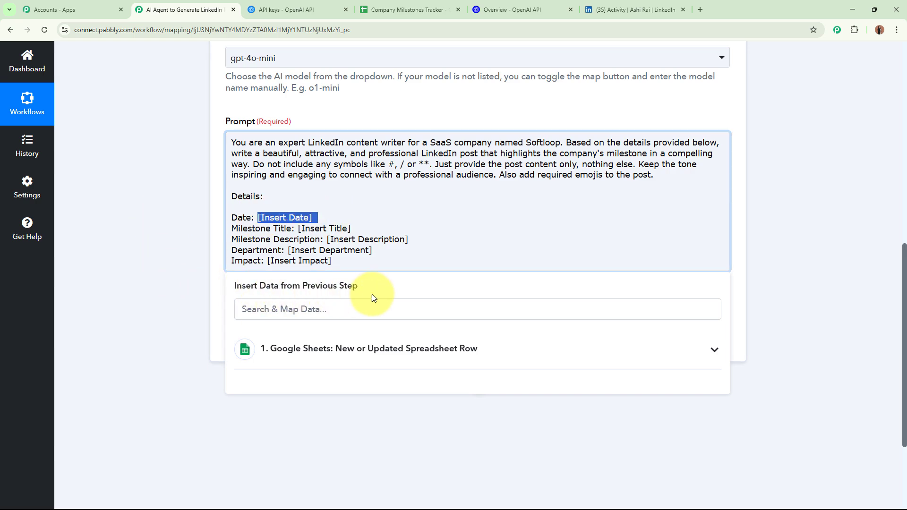
scroll(366, 289, "up", 10)
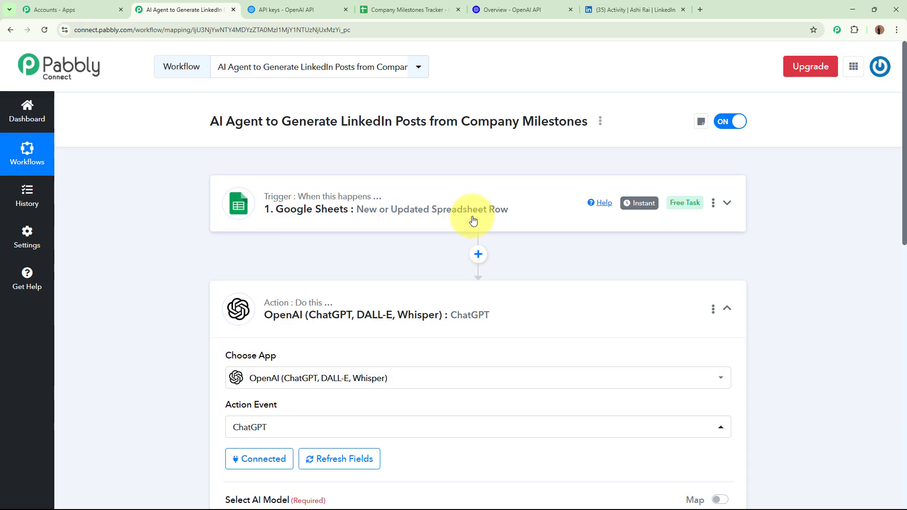
scroll(473, 220, "down", 10)
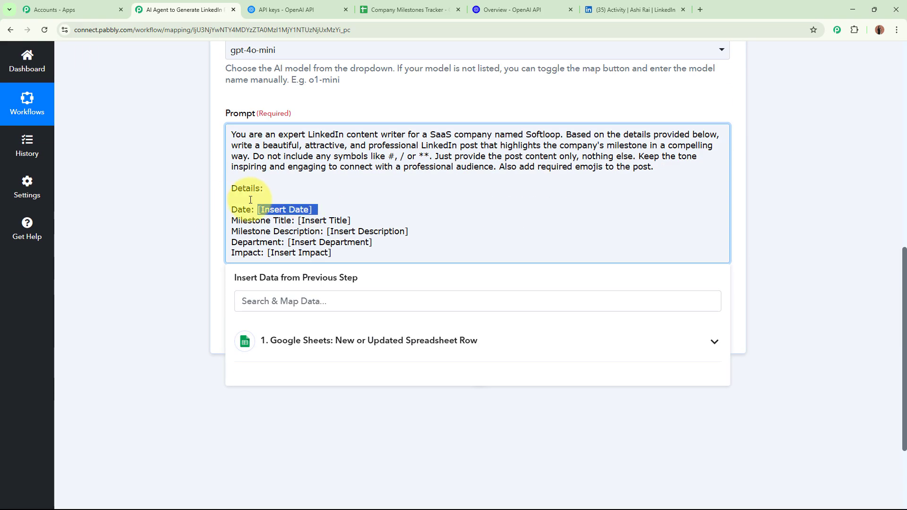
scroll(160, 237, "down", 1)
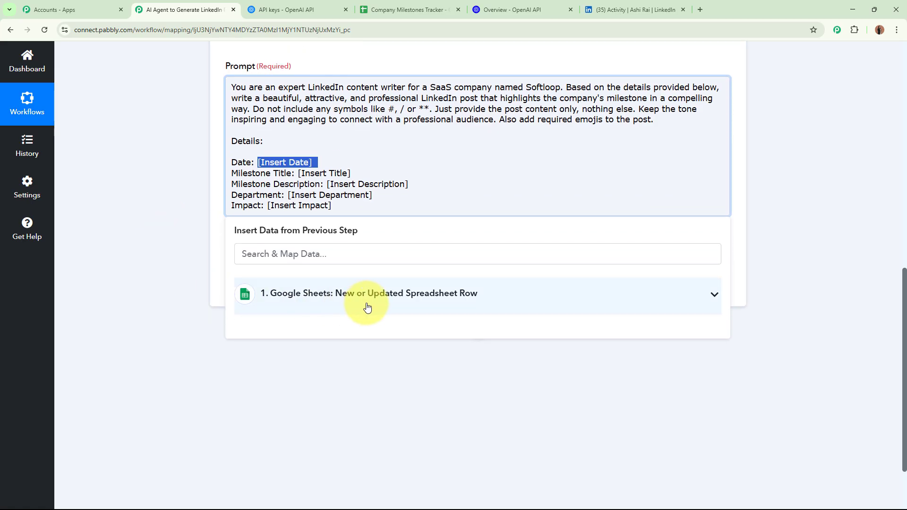
left_click(486, 303)
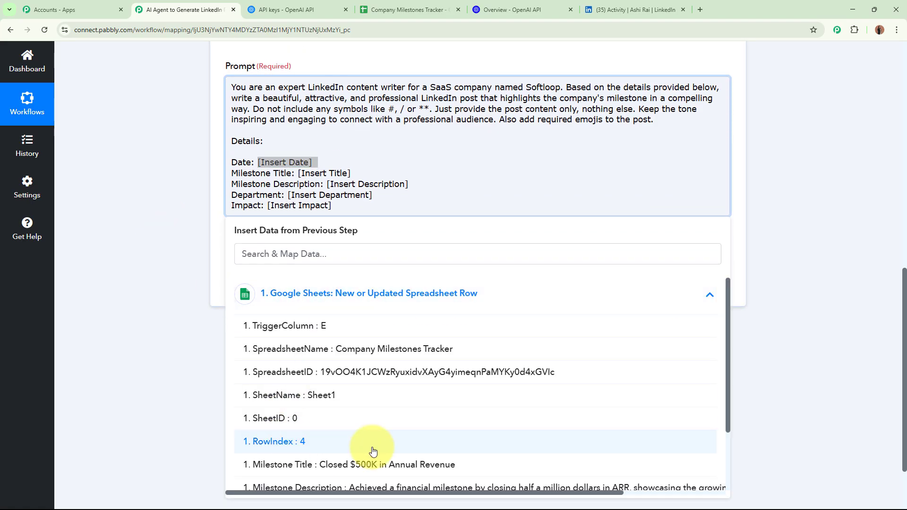
scroll(471, 438, "down", 2)
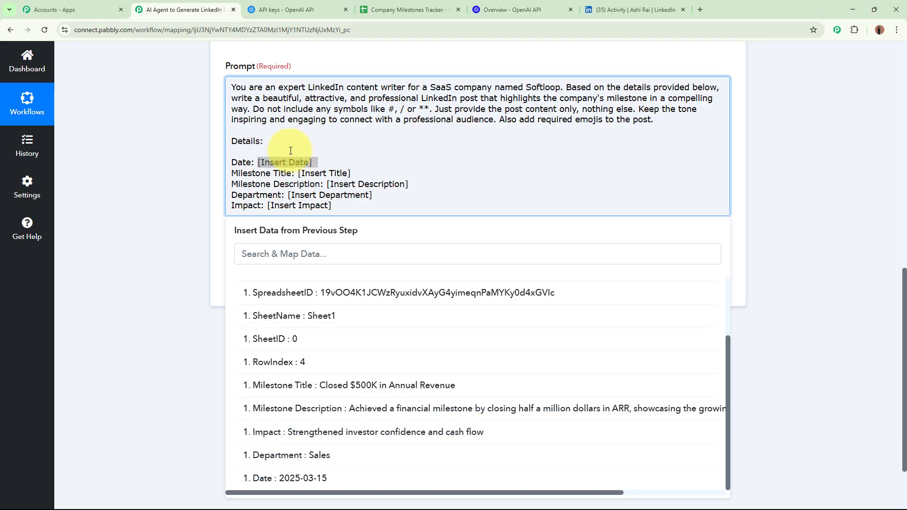
left_click(333, 479)
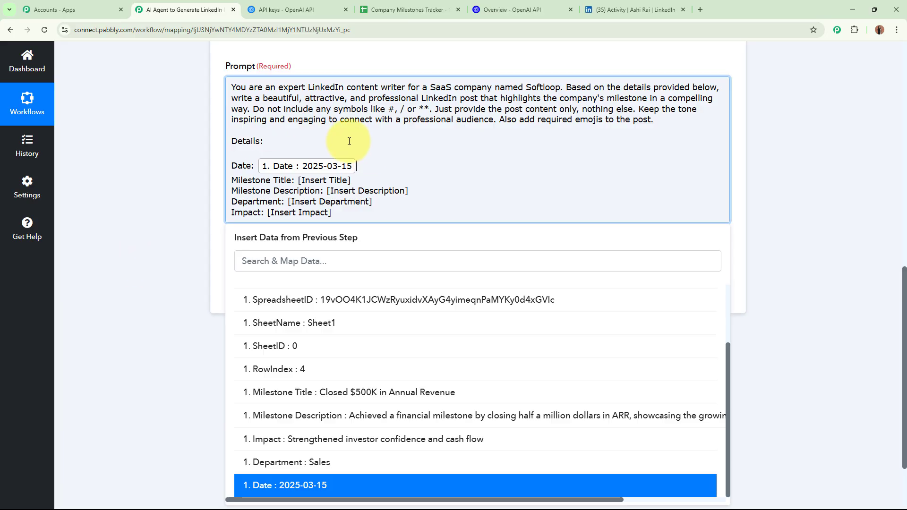
scroll(349, 141, "up", 3)
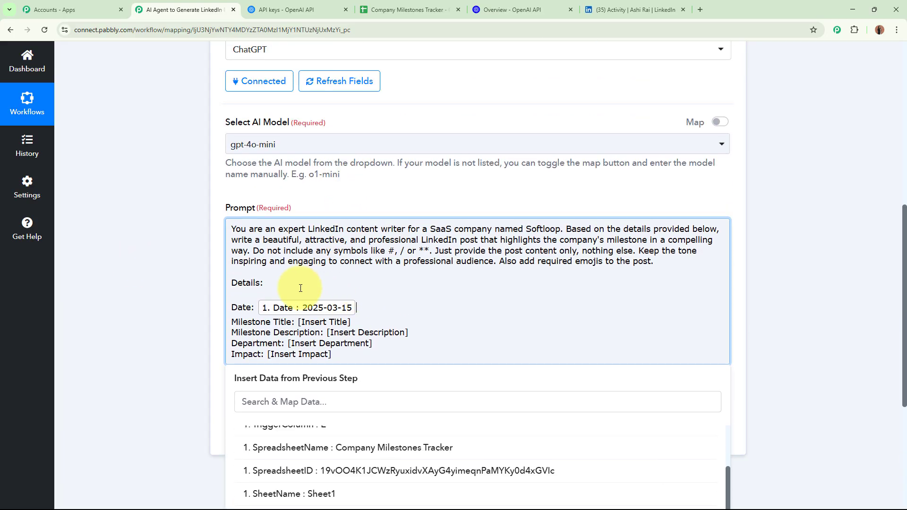
left_click(120, 300)
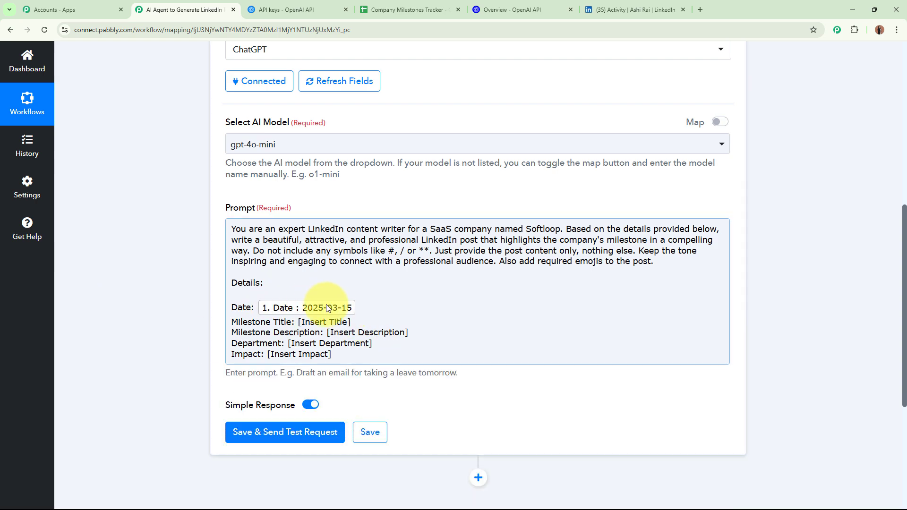
Replace the [Insert Title] and [Insert Description] placeholders in the prompt with the trigger's Milestone Title and Milestone Description values
scroll(327, 307, "up", 8)
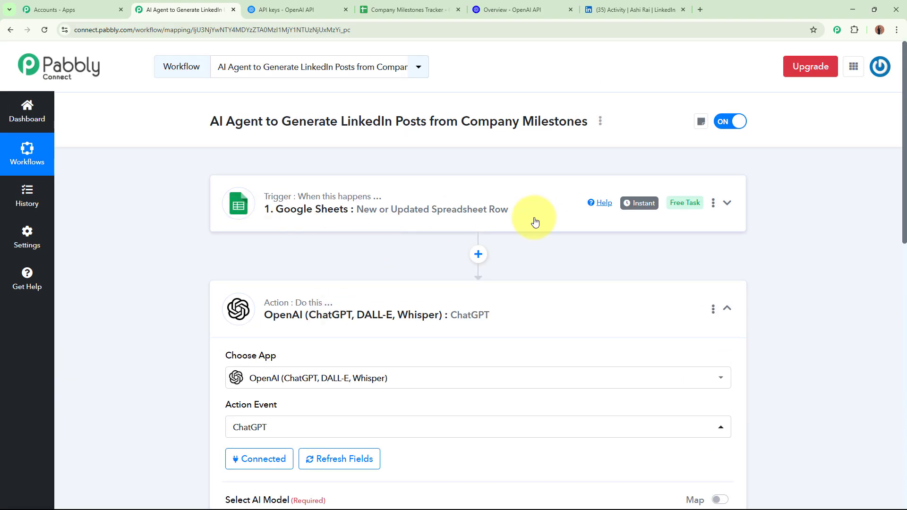
scroll(534, 222, "down", 9)
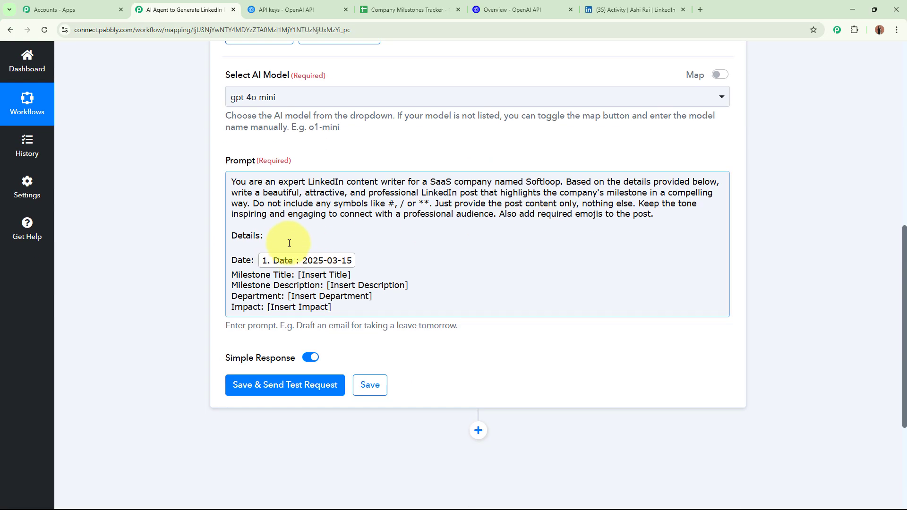
left_click_drag(299, 276, 391, 269)
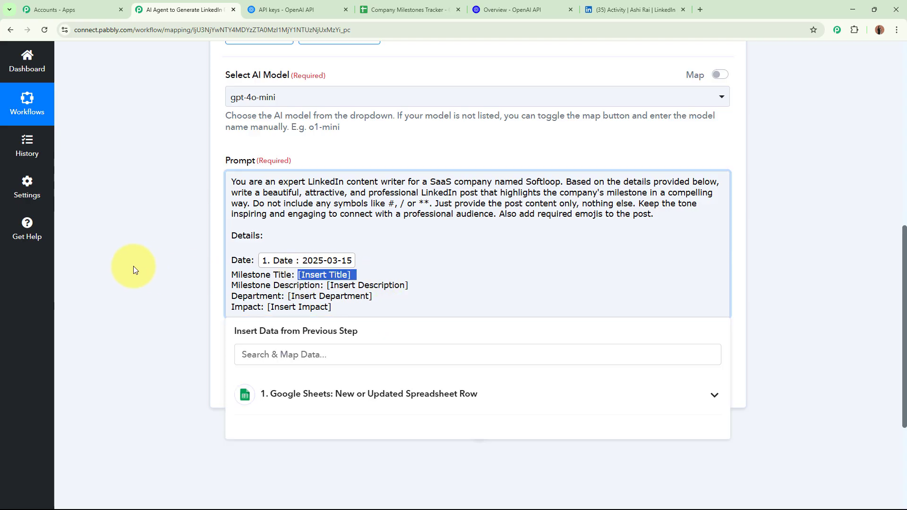
scroll(133, 265, "down", 3)
left_click(302, 268)
left_click(354, 427)
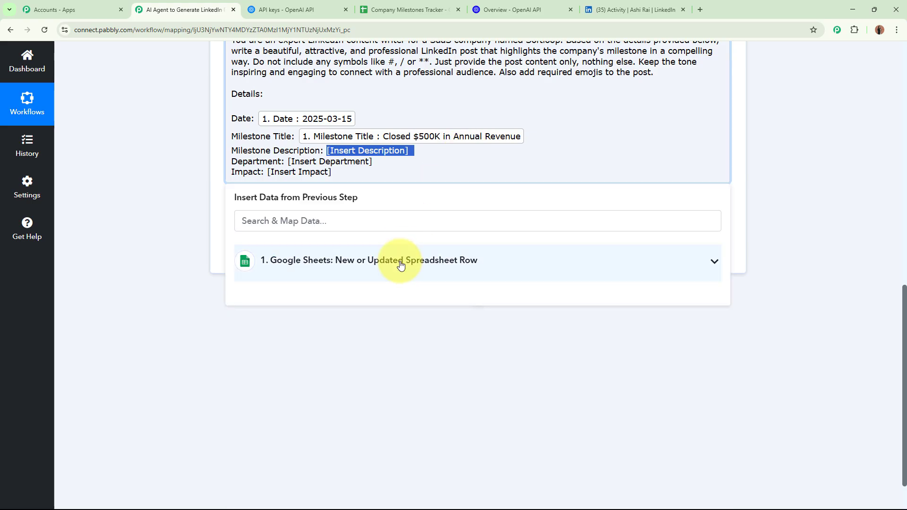
left_click(330, 454)
scroll(289, 183, "down", 1)
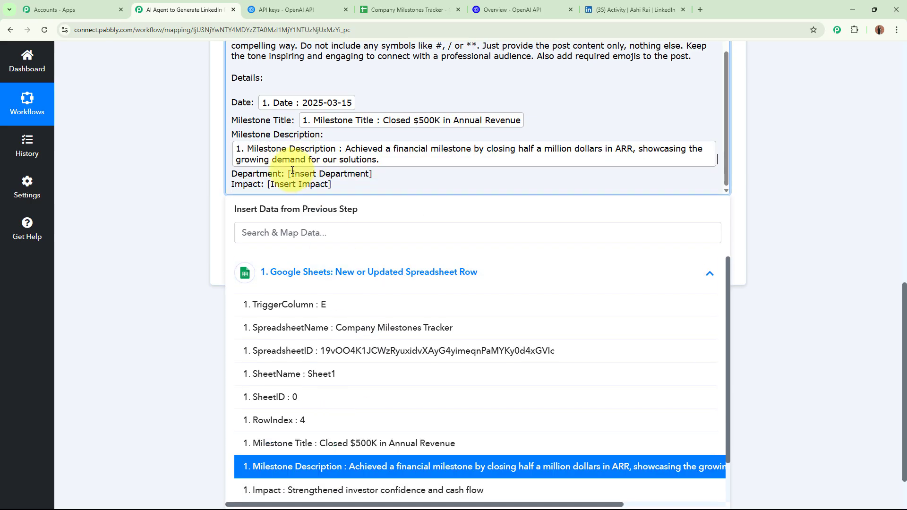
Replace the [Insert Department] and [Insert Impact] placeholders in the prompt with the trigger's Department and Impact values
left_click_drag(289, 174, 372, 174)
left_click(384, 279)
scroll(388, 412, "down", 1)
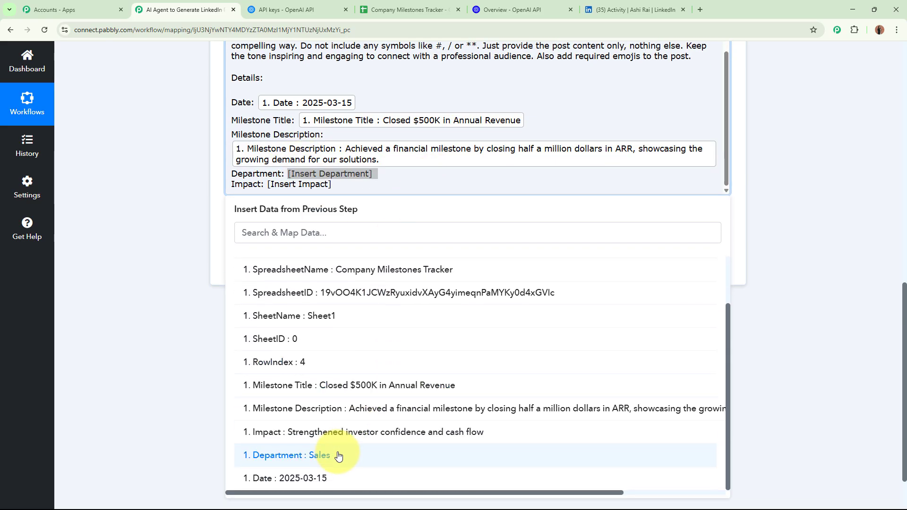
left_click(334, 483)
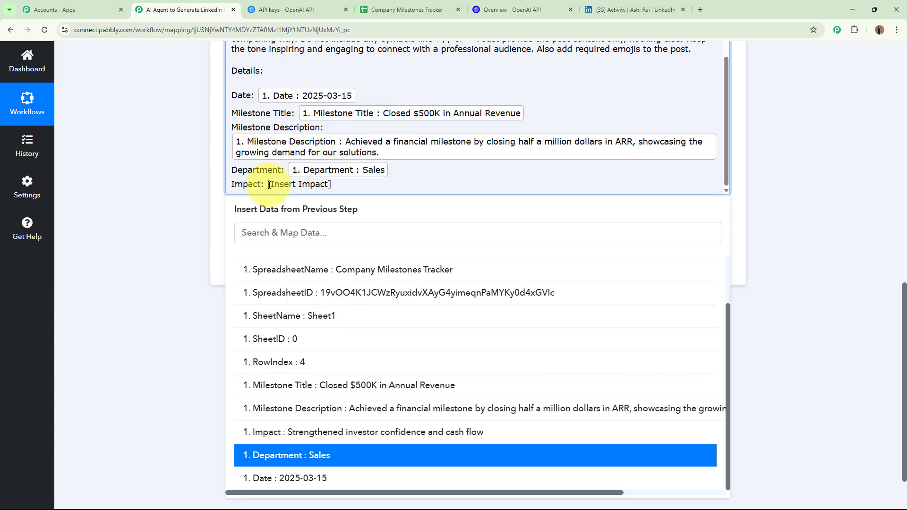
left_click_drag(269, 185, 332, 184)
left_click(318, 264)
scroll(373, 452, "down", 1)
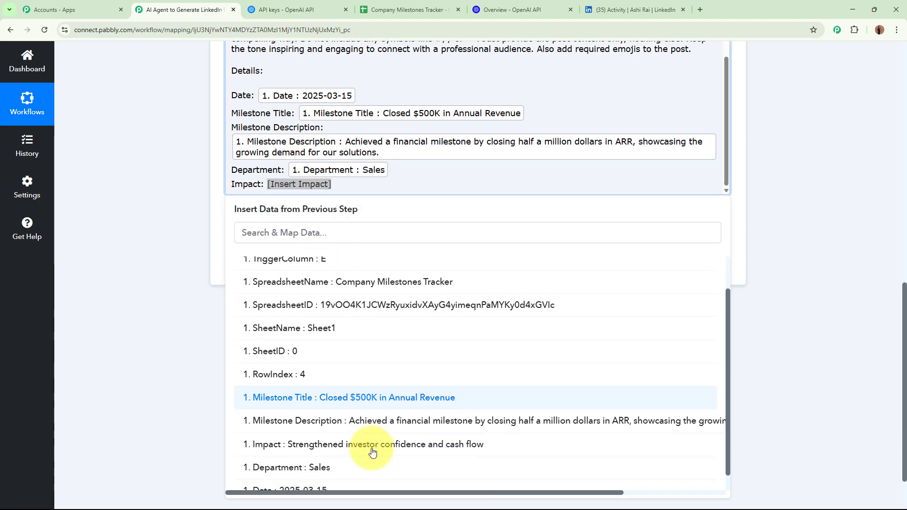
left_click(305, 378)
Check the mapped prompt, save the ChatGPT action and send a test request
scroll(218, 357, "up", 4)
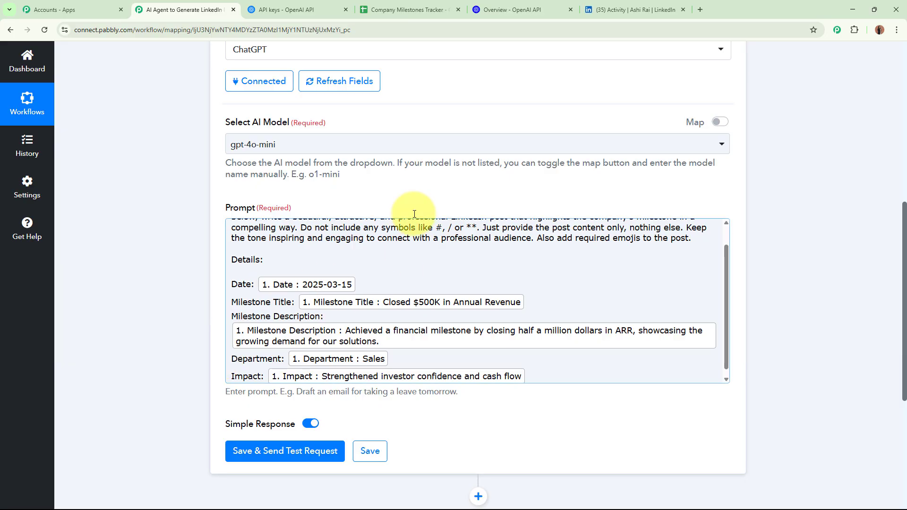
scroll(164, 271, "down", 4)
left_click(267, 262)
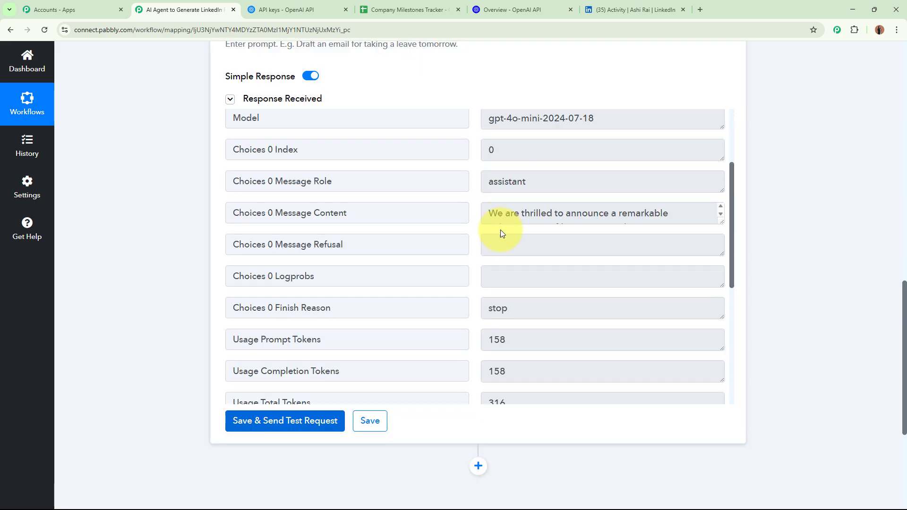
Enlarge the Choices 0 Message Content field in the received response, read the generated LinkedIn post and shrink the field again
scroll(500, 229, "down", 2)
left_click_drag(275, 148, 366, 142)
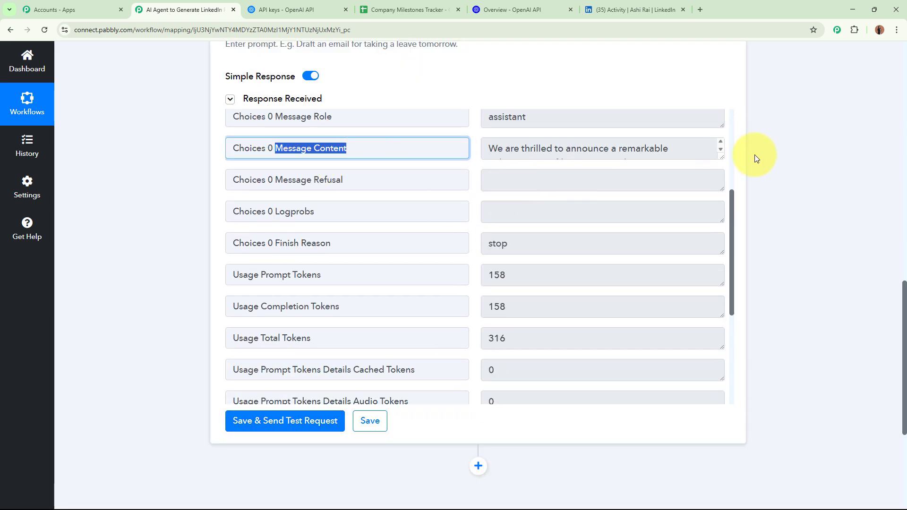
left_click_drag(723, 156, 722, 339)
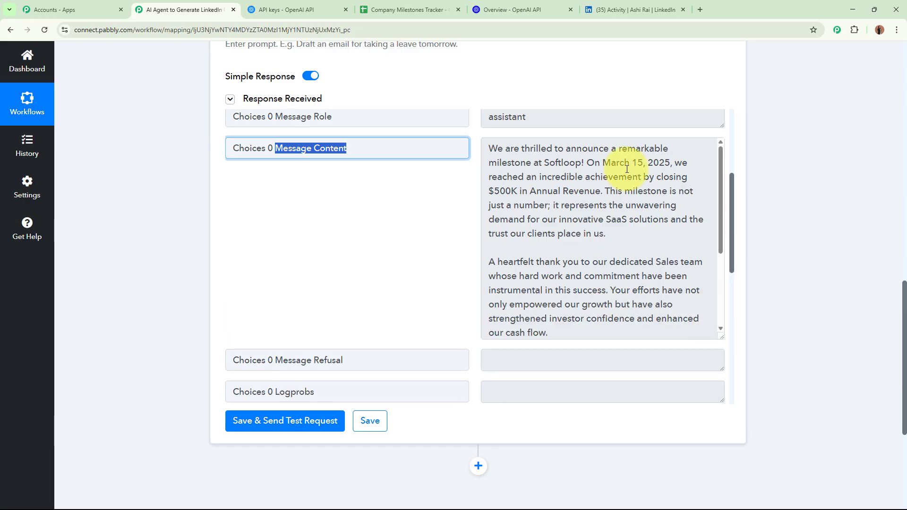
left_click_drag(487, 148, 577, 298)
left_click(577, 299)
scroll(543, 302, "up", 3)
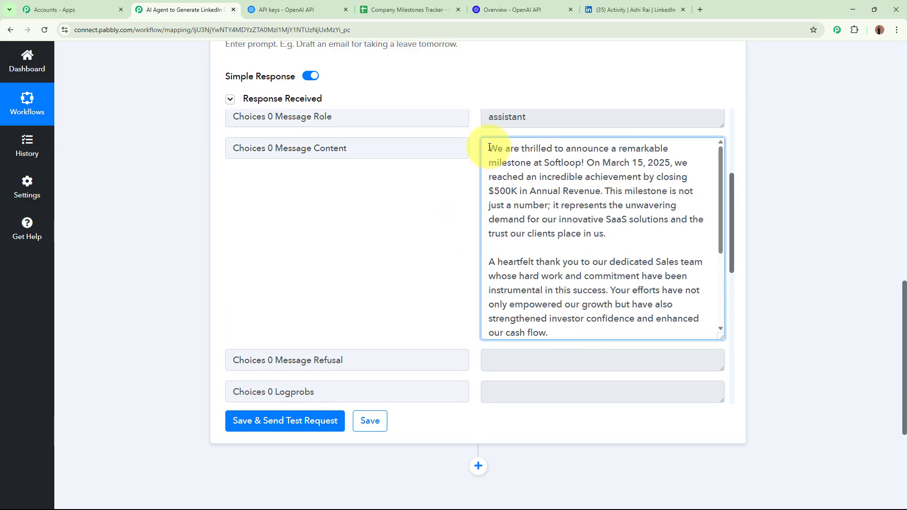
left_click_drag(489, 148, 599, 235)
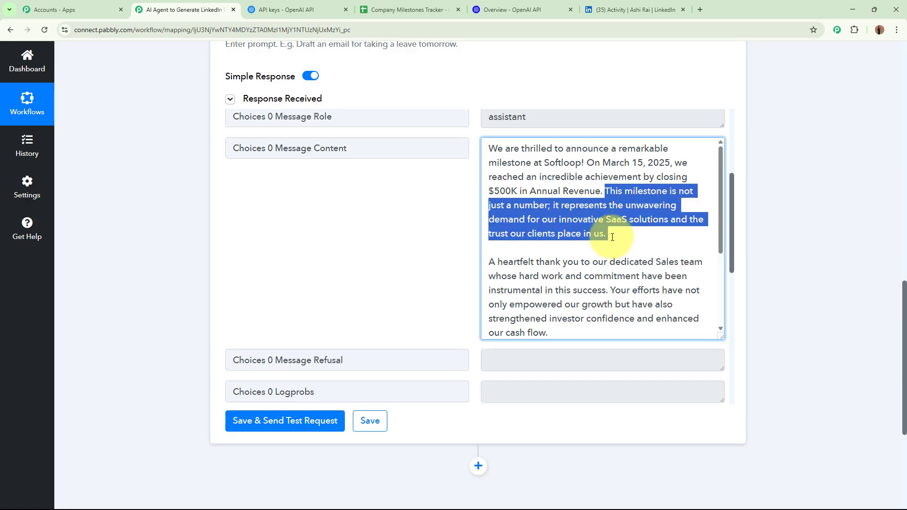
left_click(614, 233)
scroll(628, 274, "down", 2)
left_click_drag(486, 166, 601, 324)
left_click(601, 324)
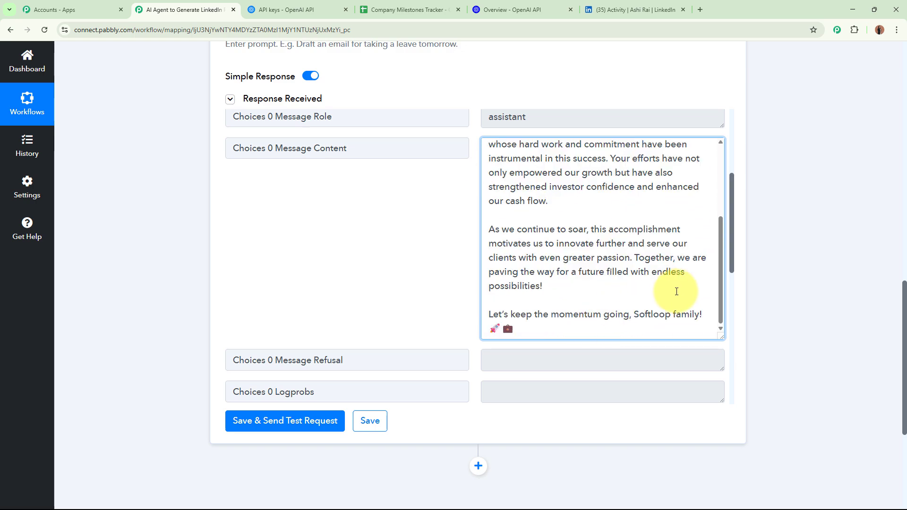
left_click_drag(721, 338, 688, 158)
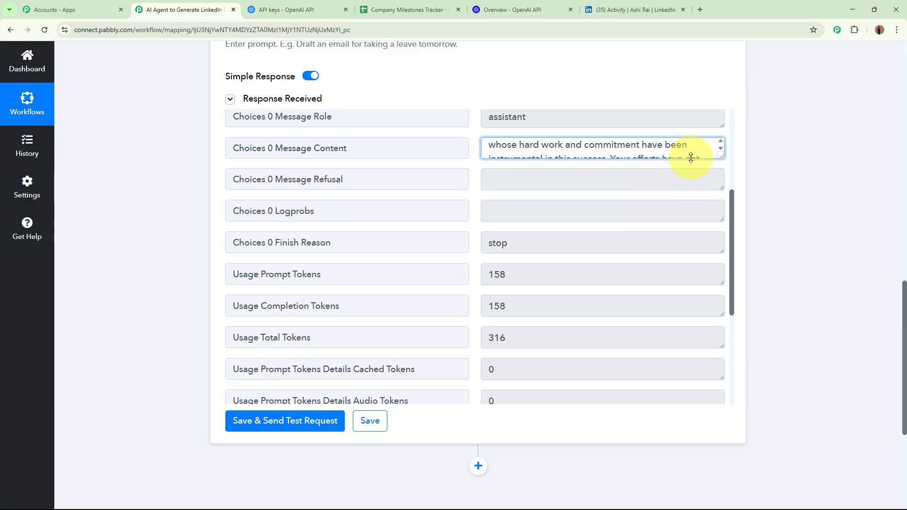
Collapse the ChatGPT action and add a LinkedIn action after it with the Share Simple Text event
scroll(802, 179, "up", 15)
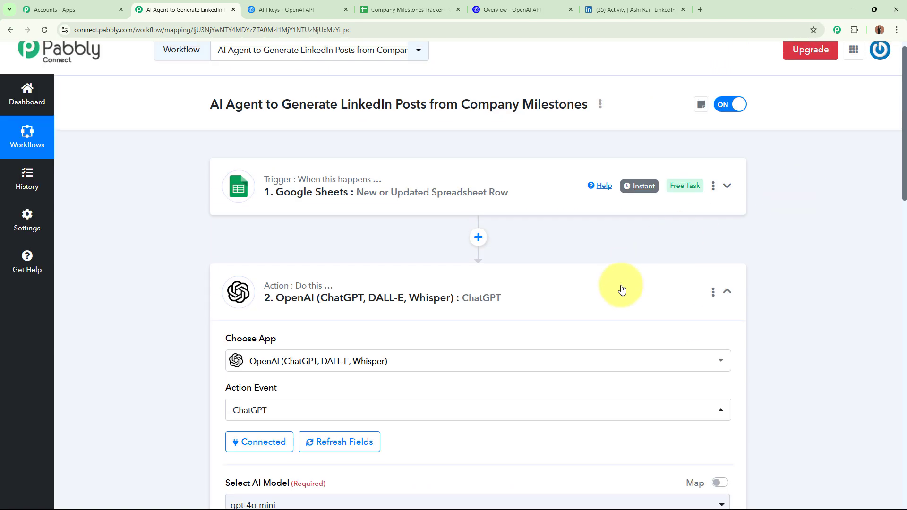
left_click(621, 289)
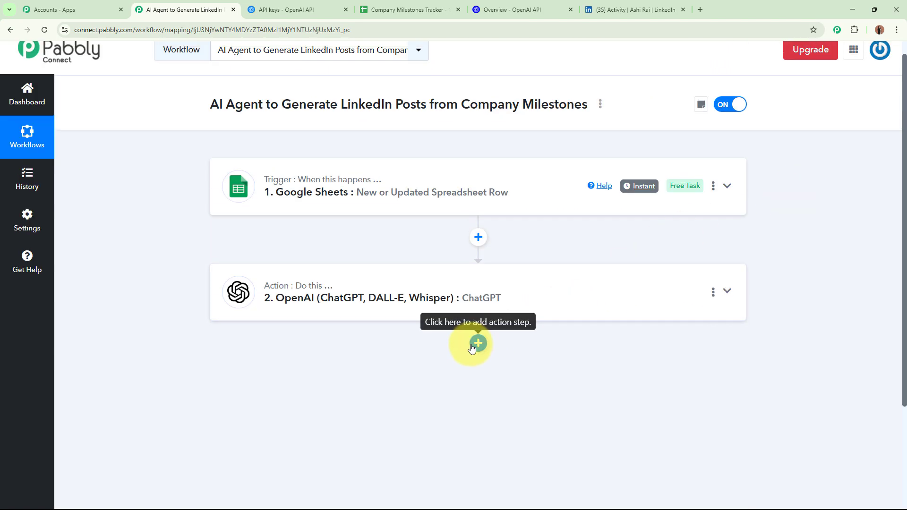
left_click(477, 344)
type("Linked")
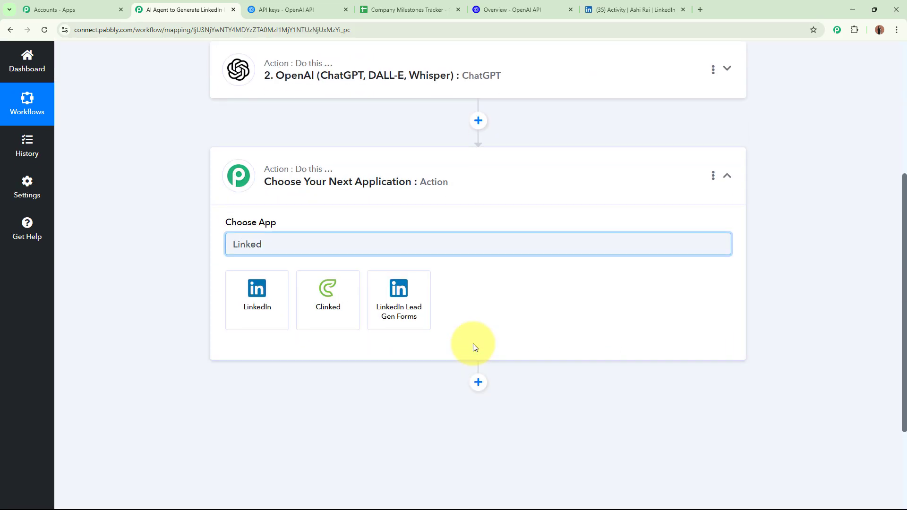
left_click(259, 319)
left_click(275, 294)
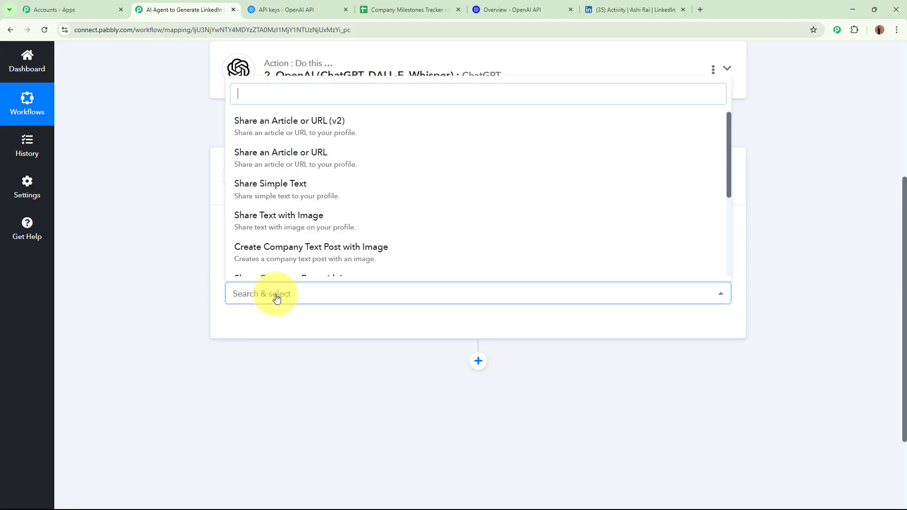
left_click(321, 191)
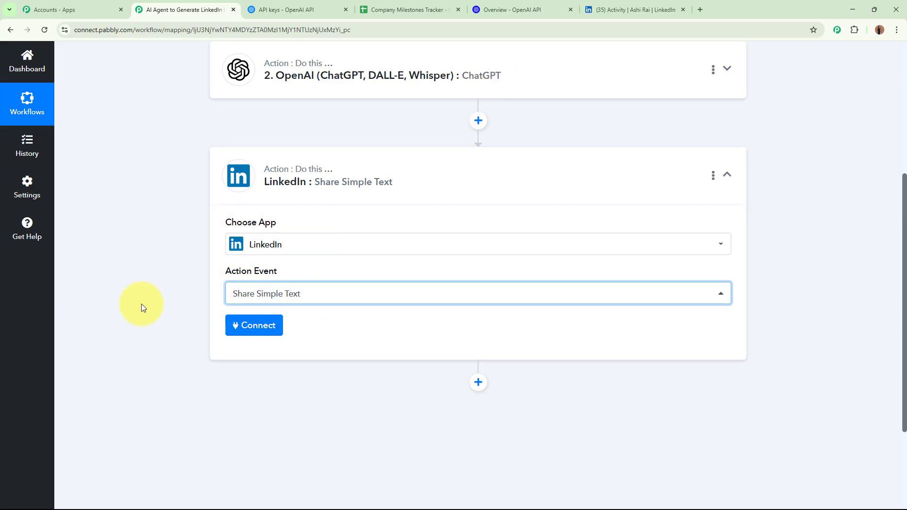
Add a new LinkedIn connection named LinkedIn #19 for the action and authorise it with the LinkedIn account
scroll(141, 305, "down", 1)
left_click(230, 287)
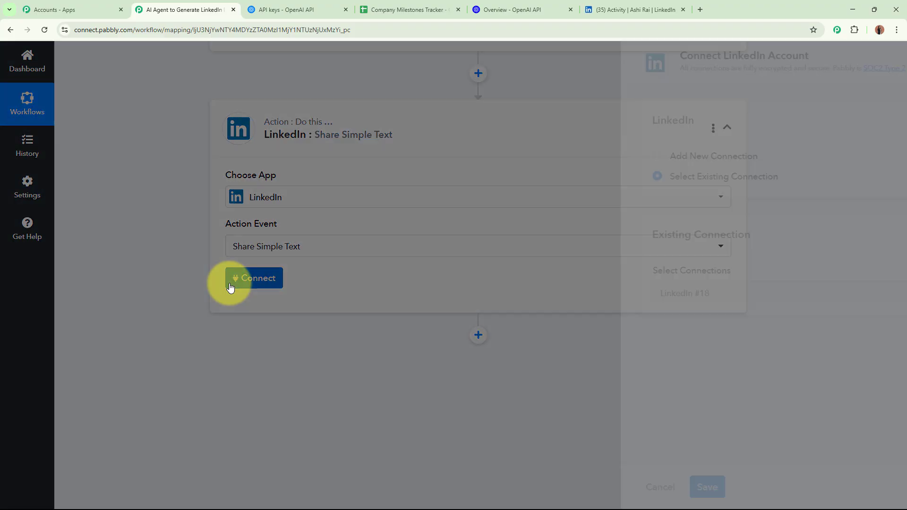
left_click(422, 157)
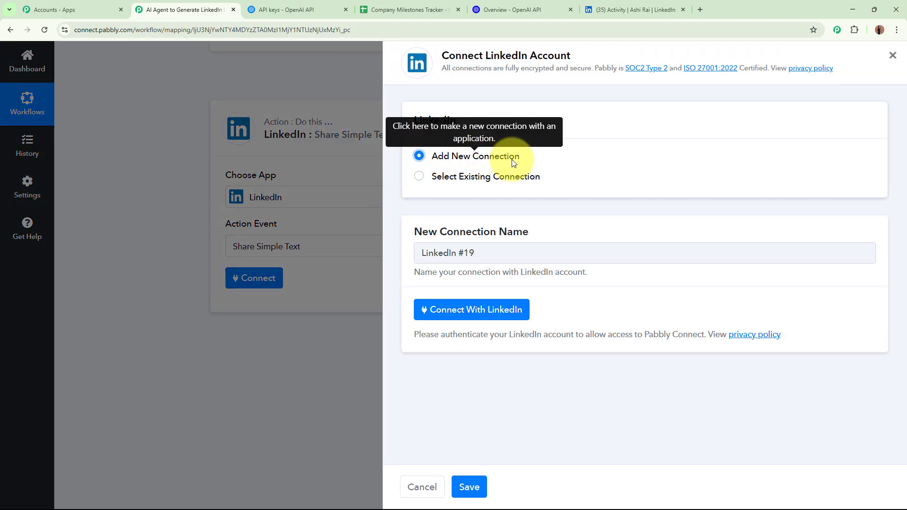
left_click(512, 315)
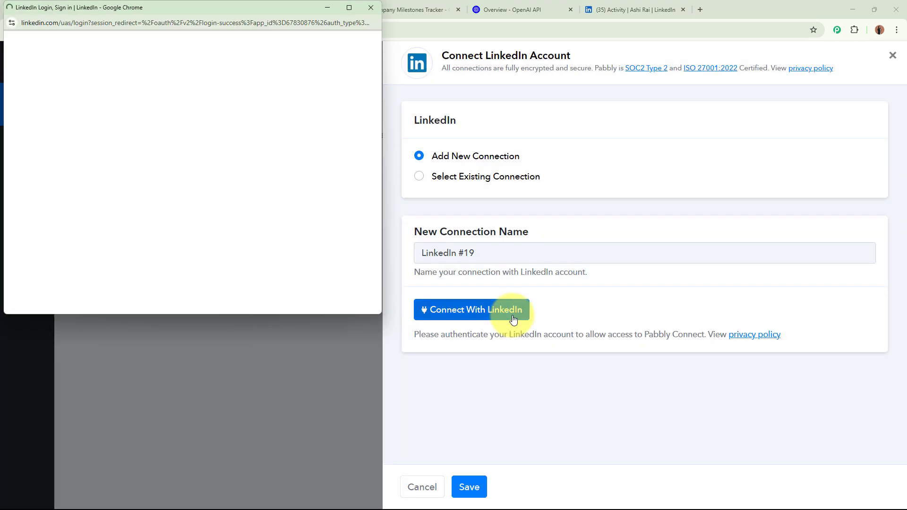
left_click(135, 265)
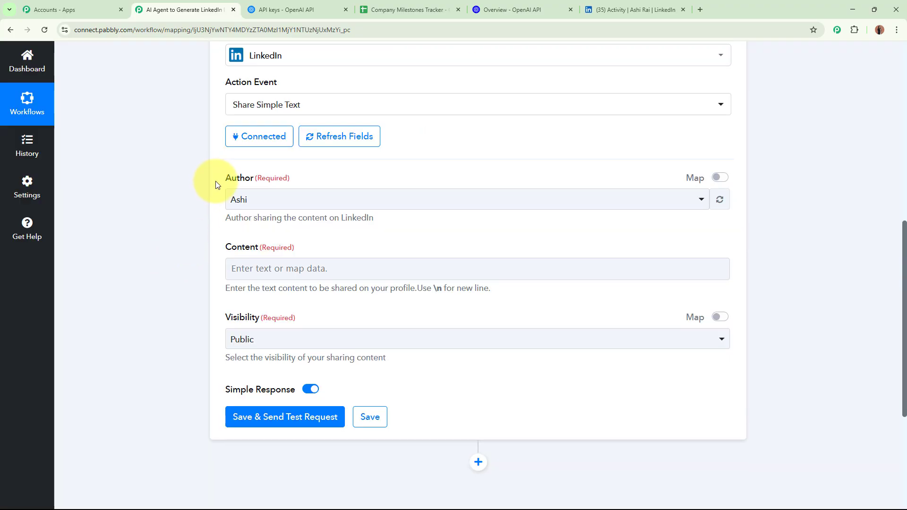
left_click_drag(217, 181, 310, 176)
left_click(158, 230)
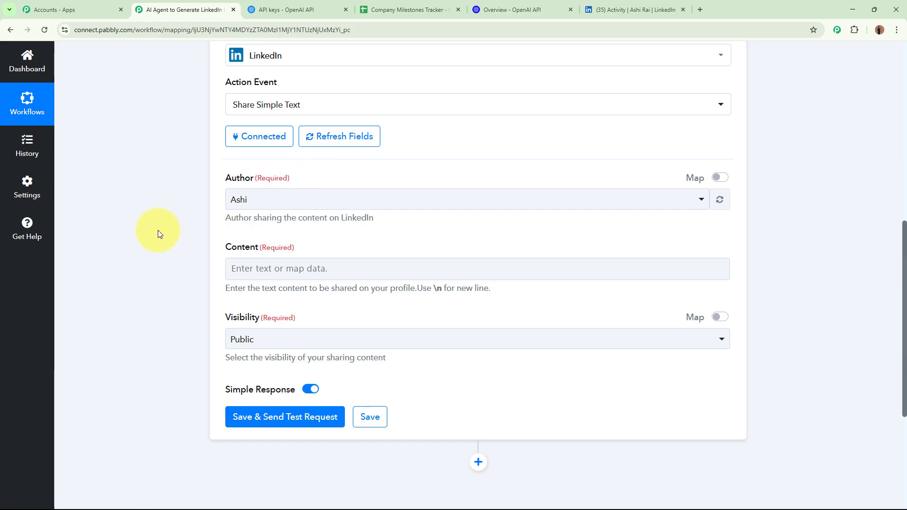
Select the LinkedIn profile as the author of the shared content in the LinkedIn action
left_click(347, 212)
left_click(324, 260)
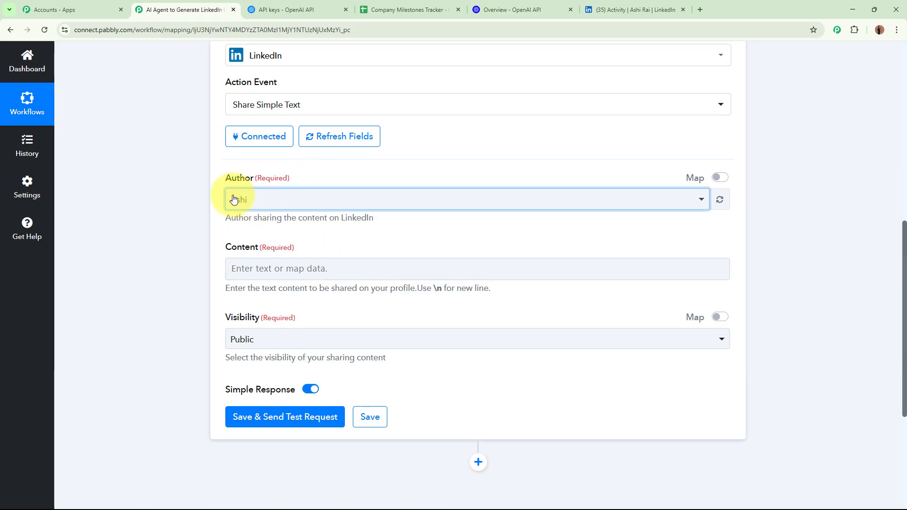
left_click(171, 244)
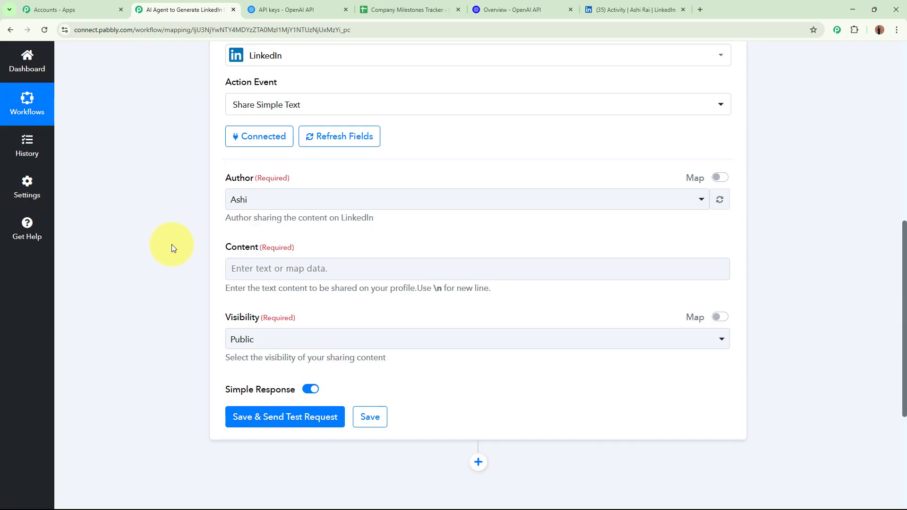
left_click_drag(171, 244, 316, 245)
left_click(158, 244)
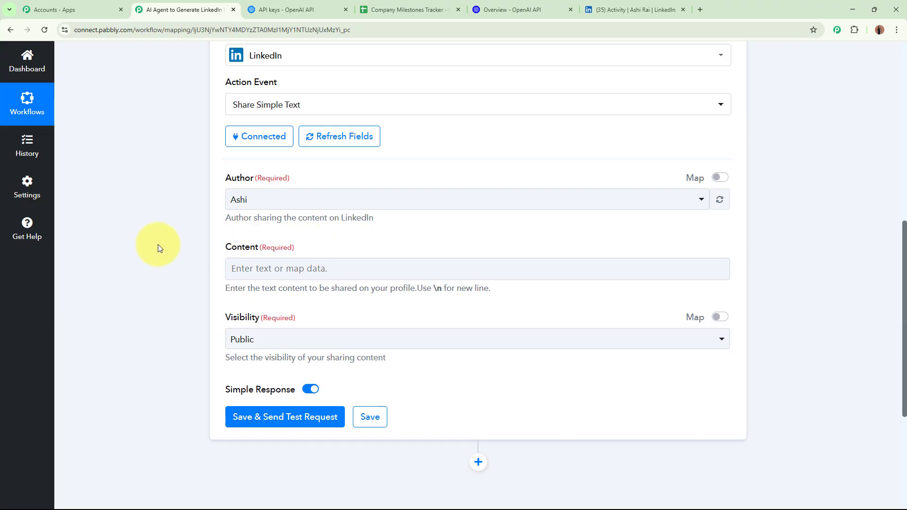
Map the Choices 0 Message Content from the ChatGPT step into the LinkedIn action's Content field
scroll(158, 244, "down", 1)
left_click(307, 221)
left_click(336, 341)
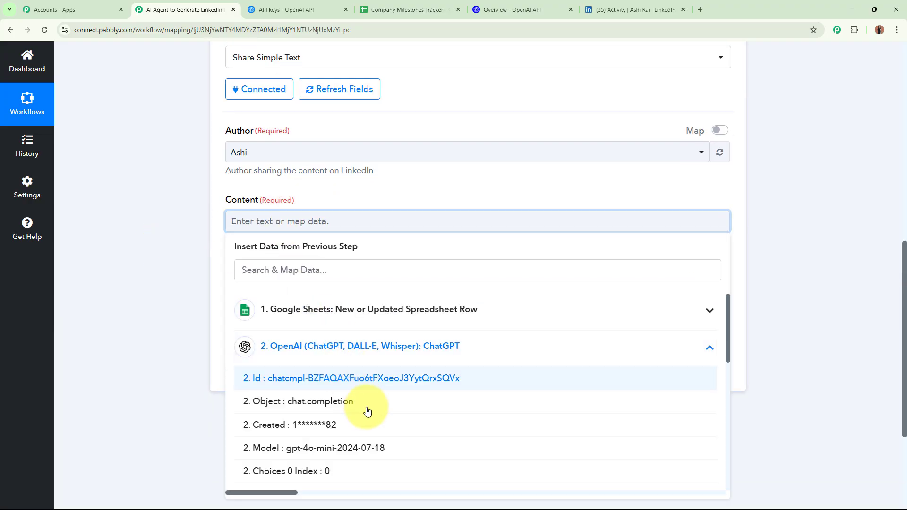
scroll(370, 413, "down", 3)
left_click(367, 384)
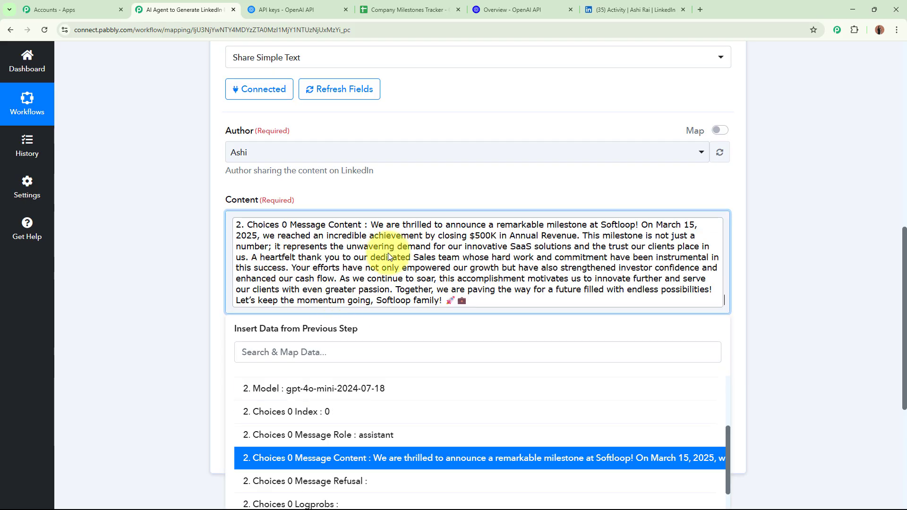
left_click(175, 304)
Set the LinkedIn post's visibility to Public, then save the action and send a test request
scroll(175, 304, "down", 3)
left_click(314, 231)
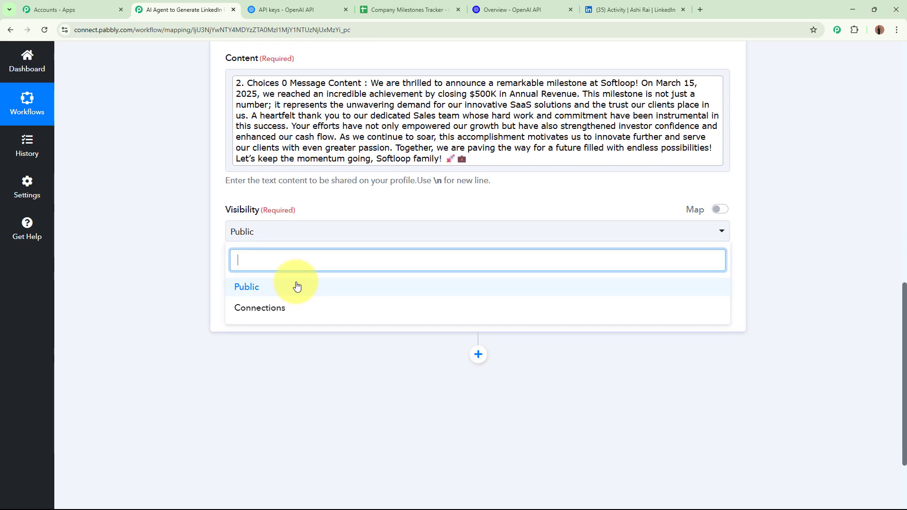
left_click(298, 285)
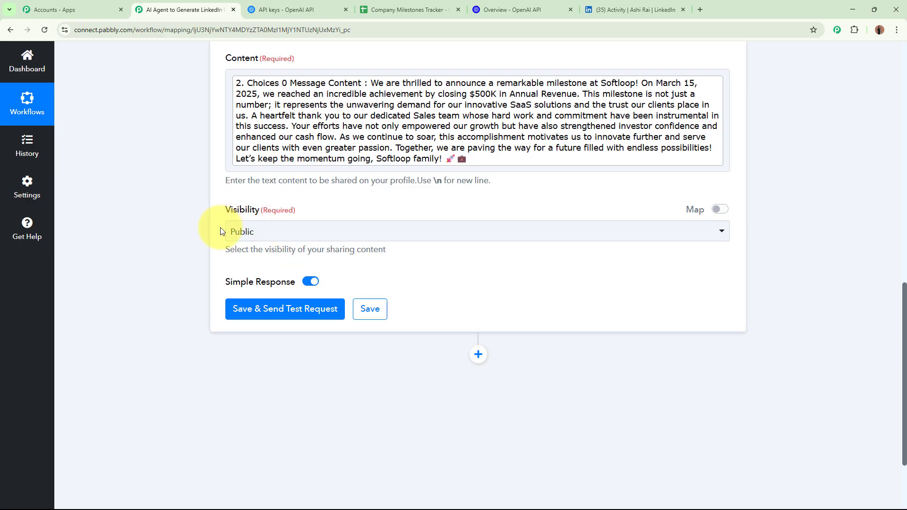
scroll(186, 247, "down", 2)
left_click(277, 217)
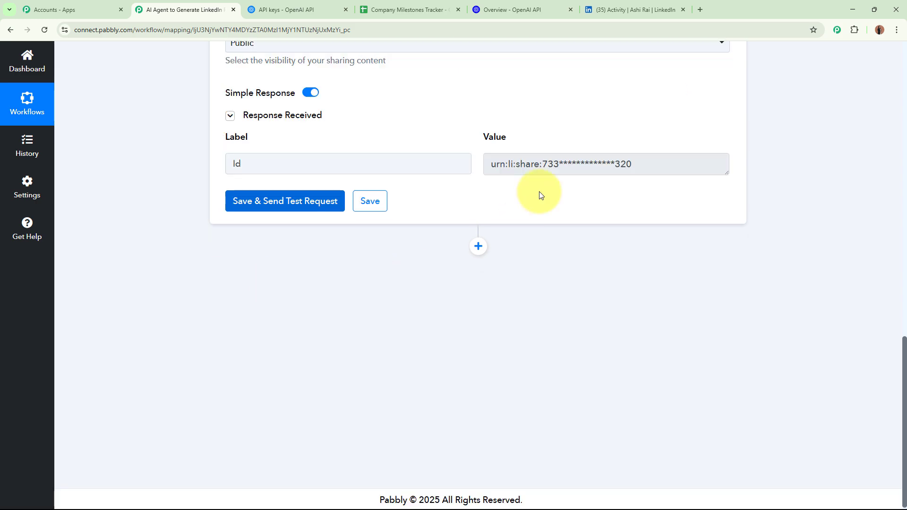
Review the Id label and its value in the LinkedIn action's received response
left_click_drag(250, 164, 195, 166)
left_click_drag(643, 162, 410, 161)
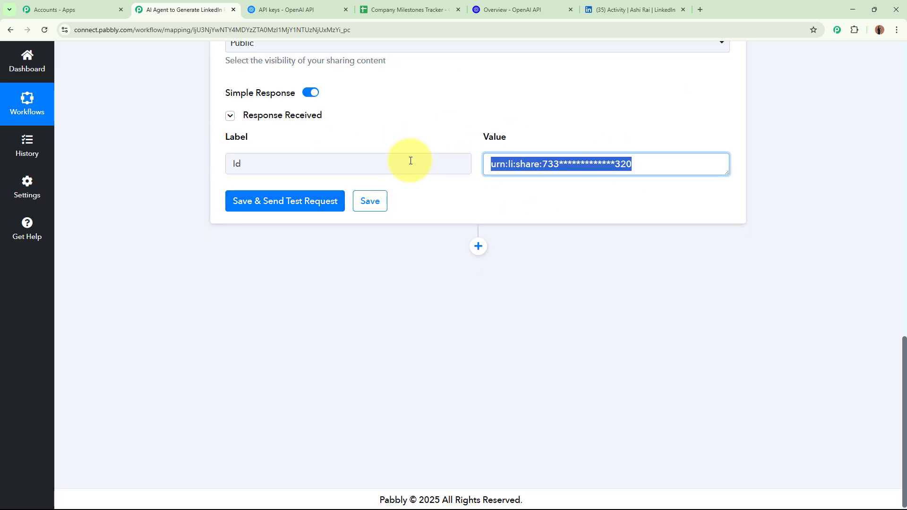
left_click(645, 263)
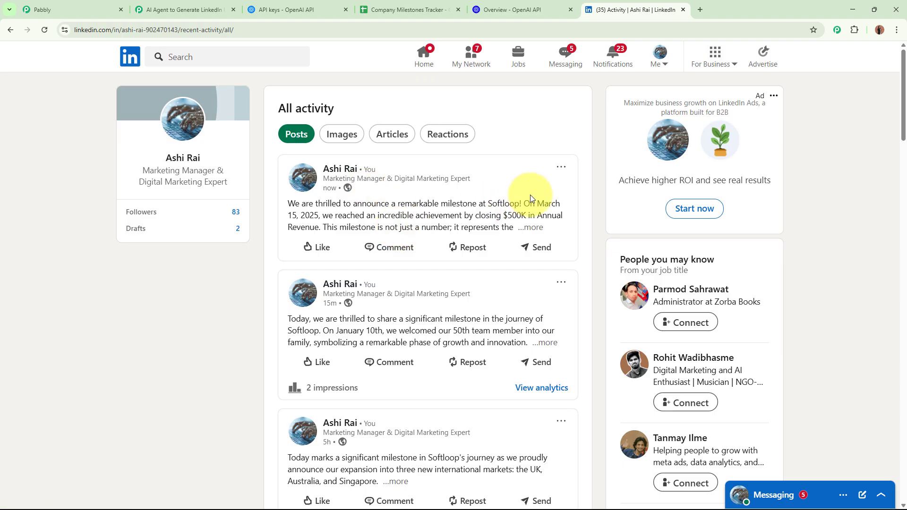
Expand the newest post in the LinkedIn activity feed and read its full text
left_click(530, 227)
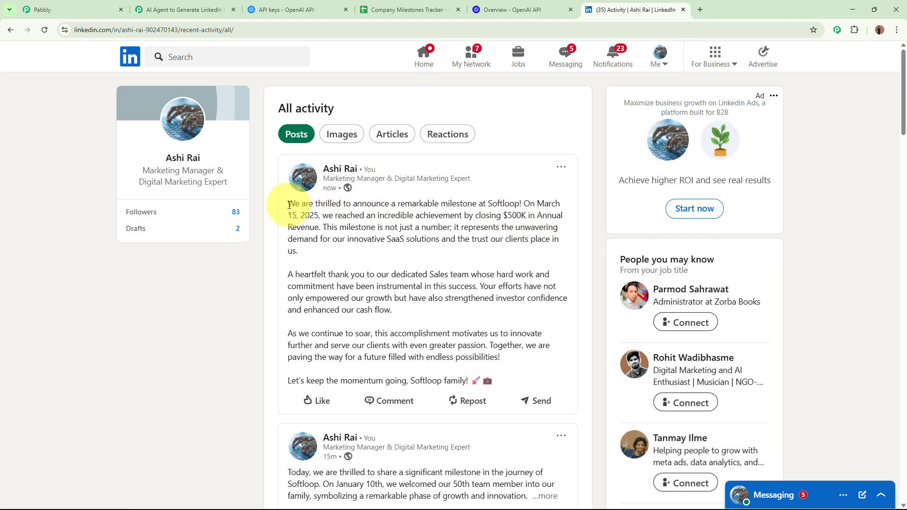
left_click_drag(289, 205, 516, 360)
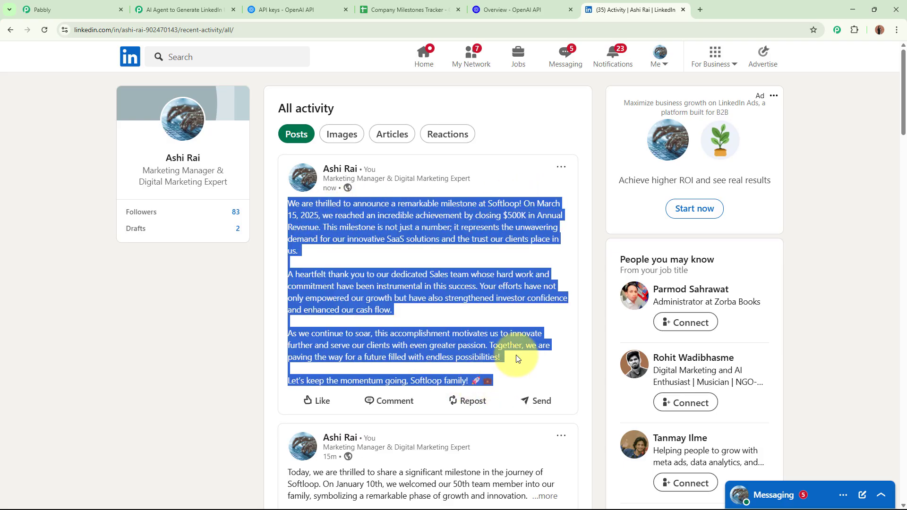
left_click(516, 359)
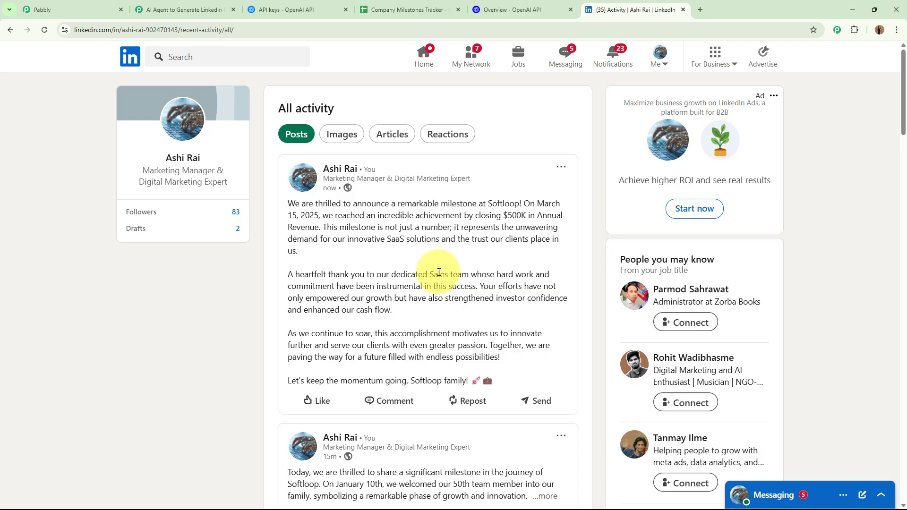
In the Company Milestones Tracker sheet, review row 4's milestone details and its Generated Post Content and Posted on LinkedIn cells
left_click(407, 10)
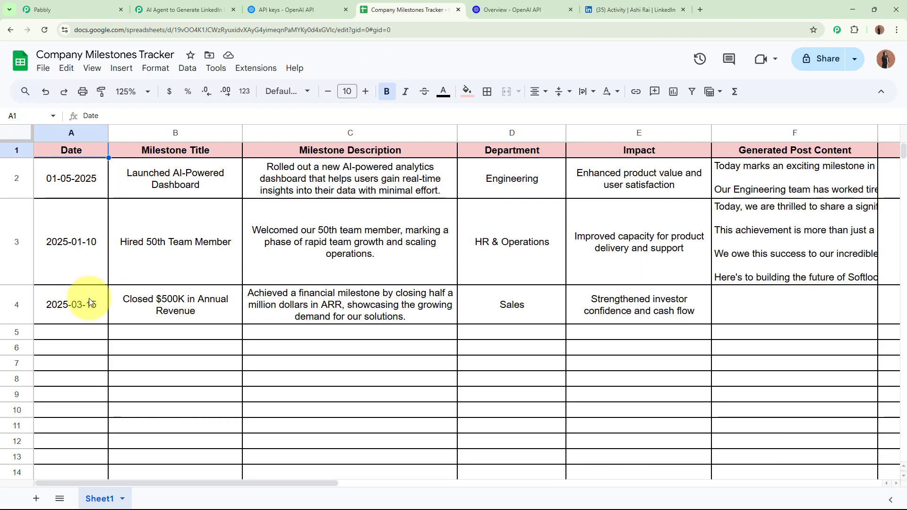
left_click_drag(90, 302, 642, 304)
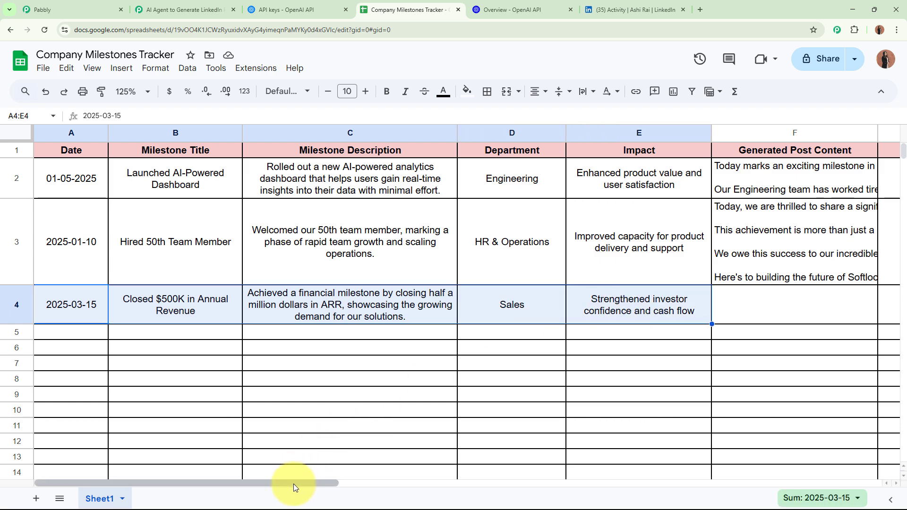
left_click_drag(294, 484, 425, 484)
left_click(429, 308)
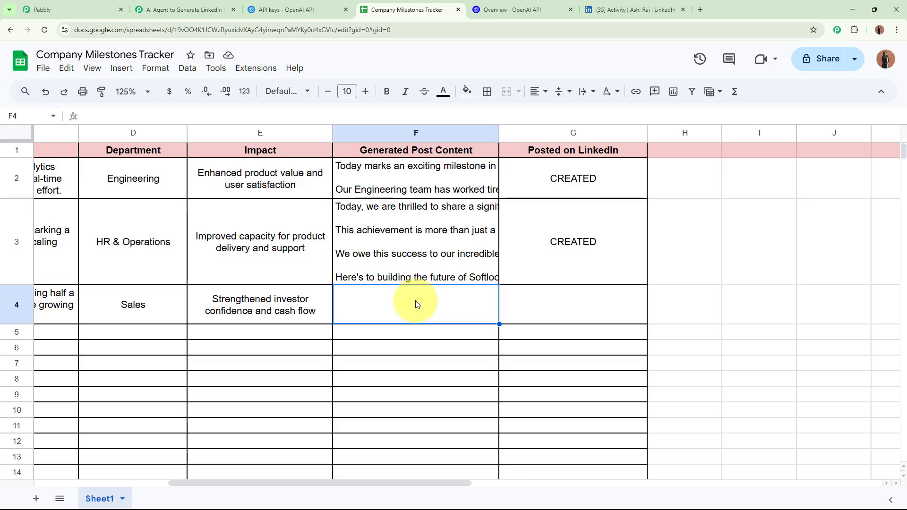
left_click(541, 303)
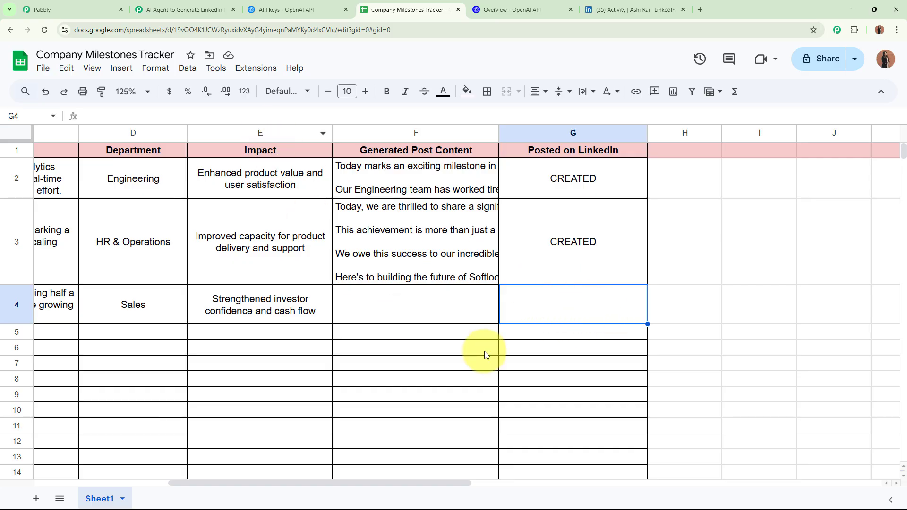
Return to the Pabbly Connect workflow and add a Google Sheets action with the Update Row event after the LinkedIn action
left_click(179, 7)
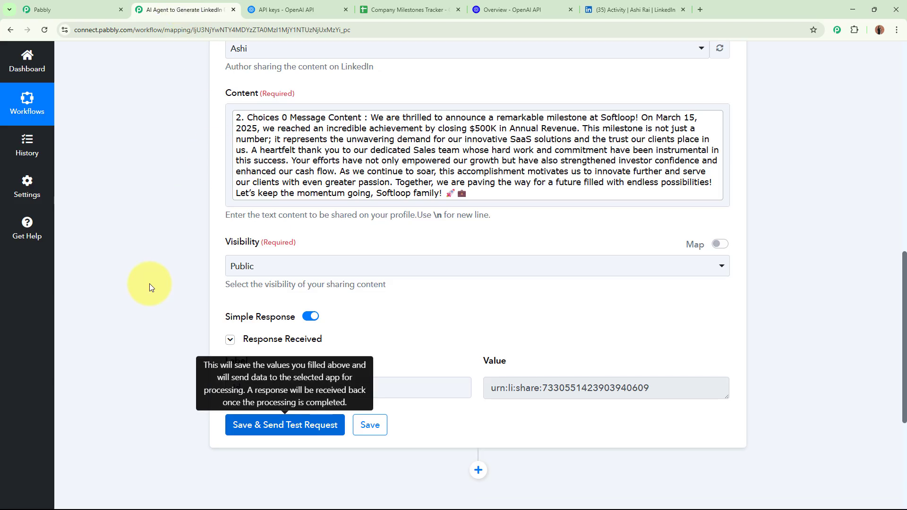
scroll(149, 287, "down", 4)
left_click(474, 290)
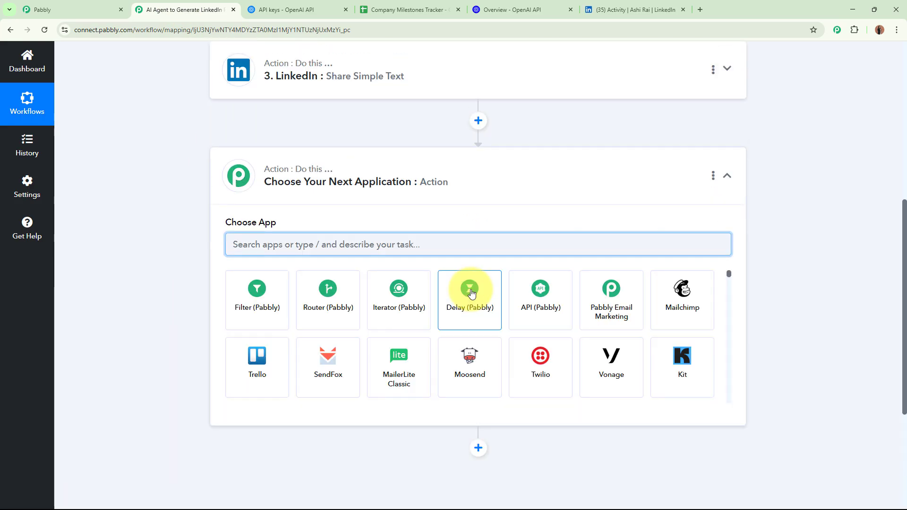
type("Google")
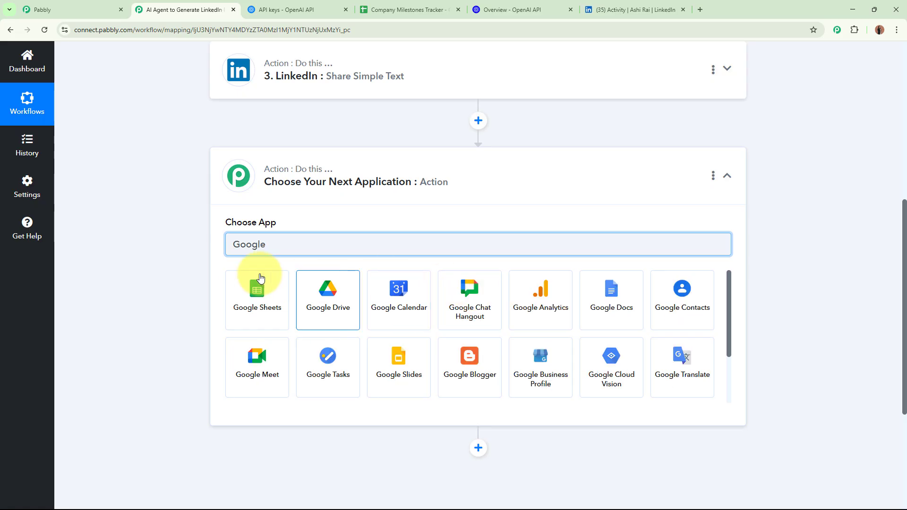
left_click(253, 295)
left_click(249, 293)
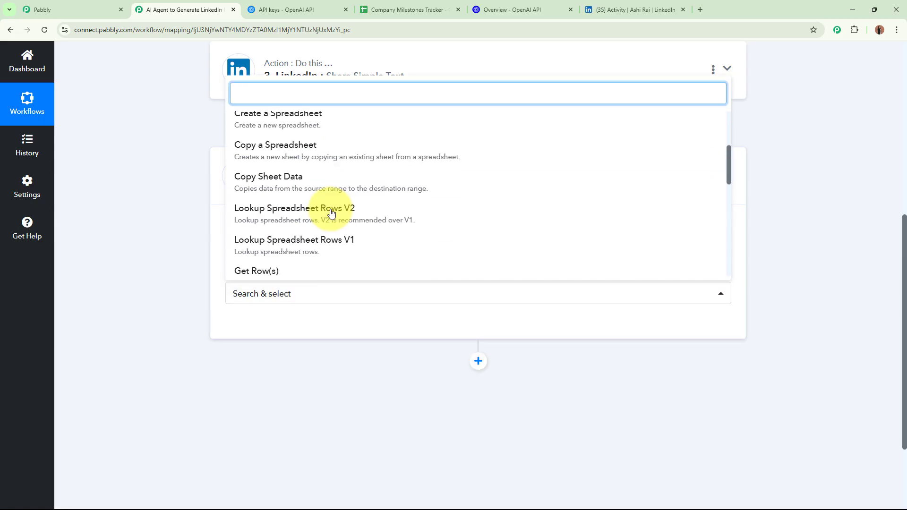
scroll(330, 212, "down", 3)
left_click(331, 213)
Add a new connection named Google Sheets #128 for the action and authorise it with the Google account
left_click(258, 326)
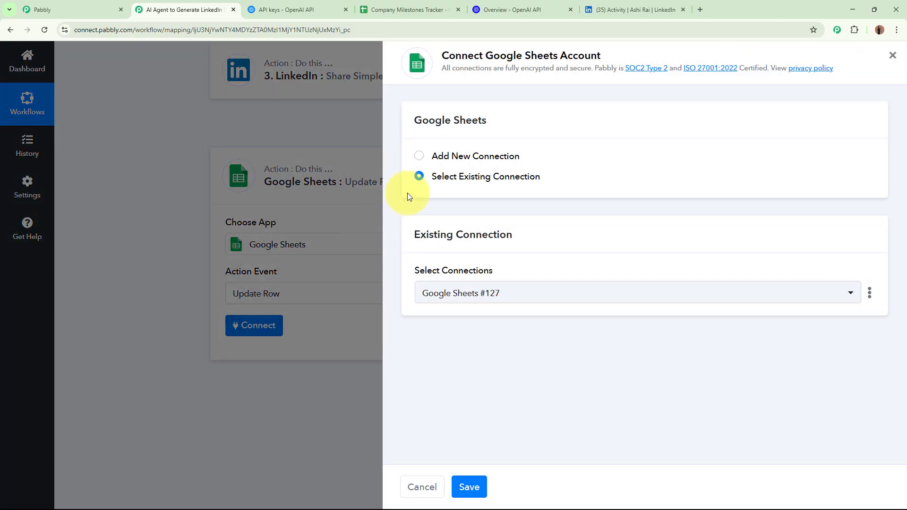
left_click(419, 156)
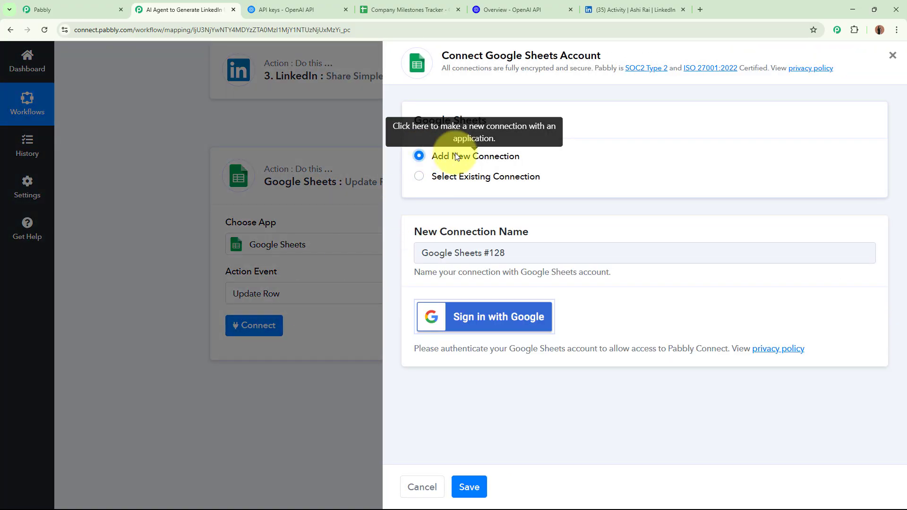
left_click(525, 322)
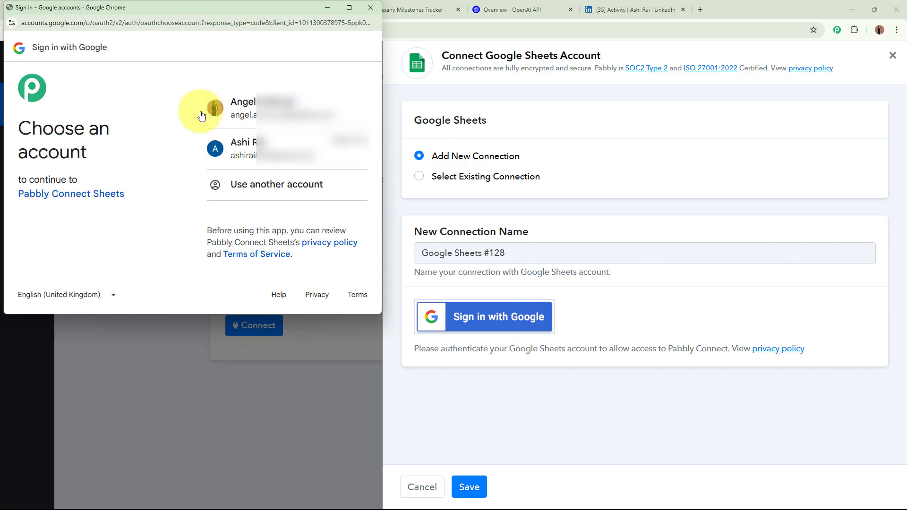
left_click_drag(20, 129, 109, 162)
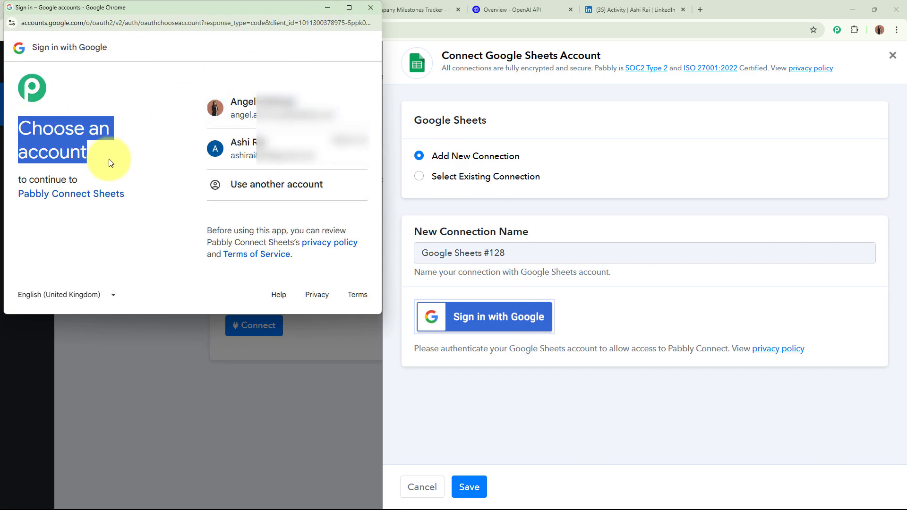
left_click(109, 159)
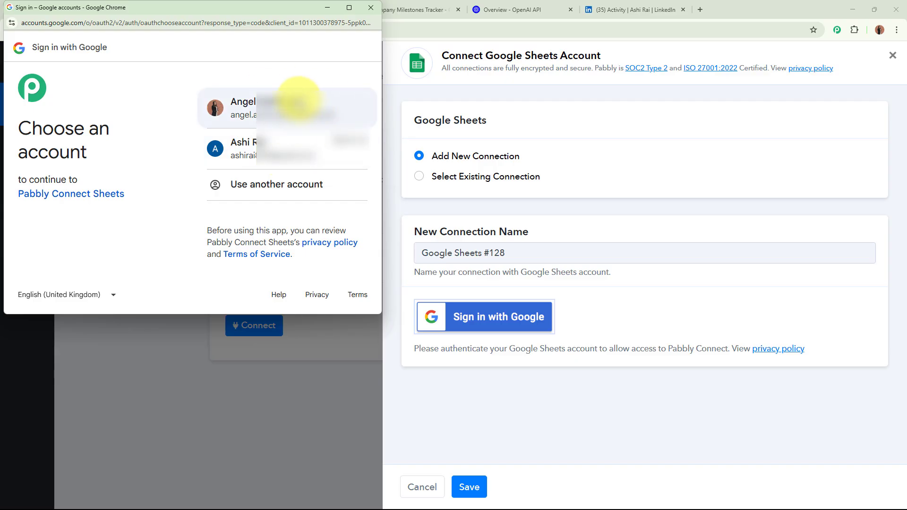
left_click(298, 99)
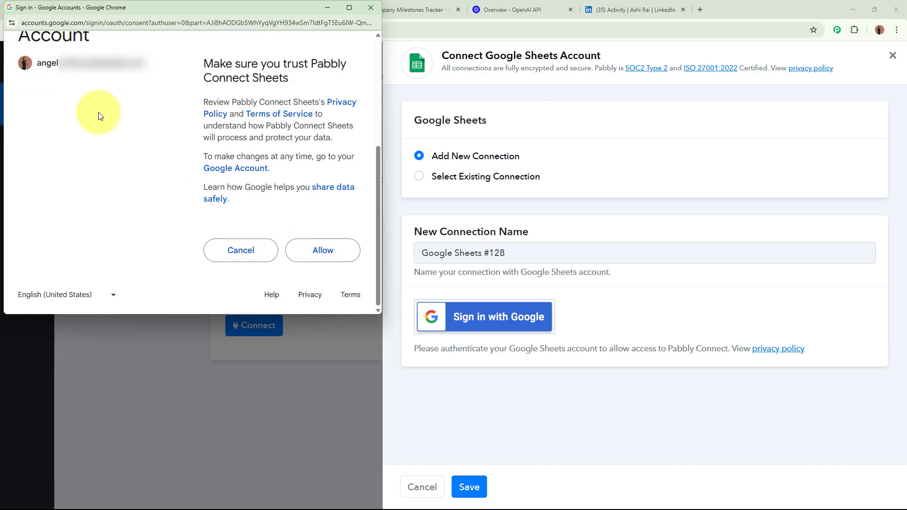
left_click_drag(204, 59, 288, 213)
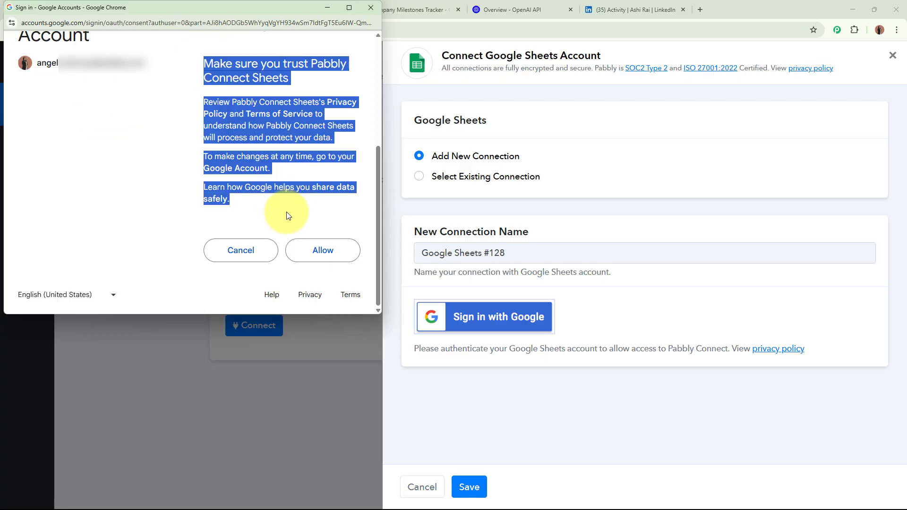
left_click(325, 260)
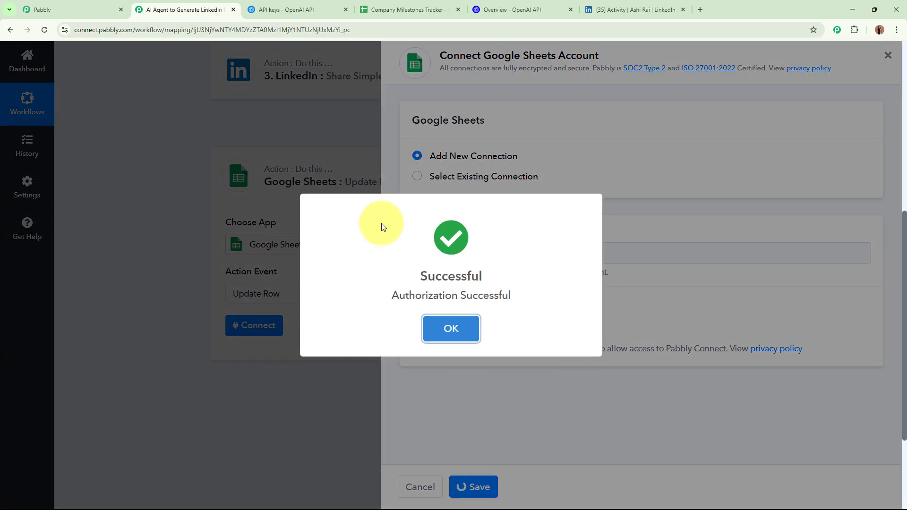
left_click(440, 325)
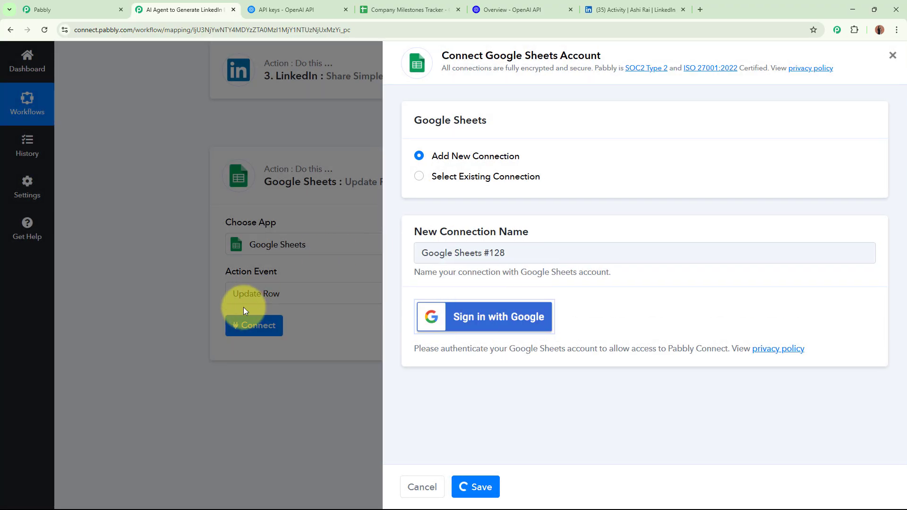
Select the Company Milestones Tracker spreadsheet and its Sheet1 for the Update Row action, checking the names against the open spreadsheet
scroll(145, 307, "down", 6)
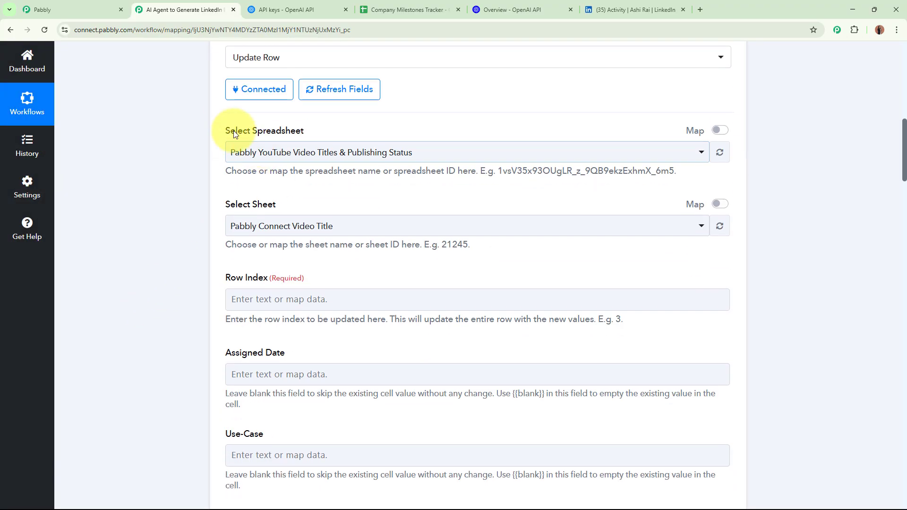
left_click_drag(223, 128, 354, 134)
left_click(396, 9)
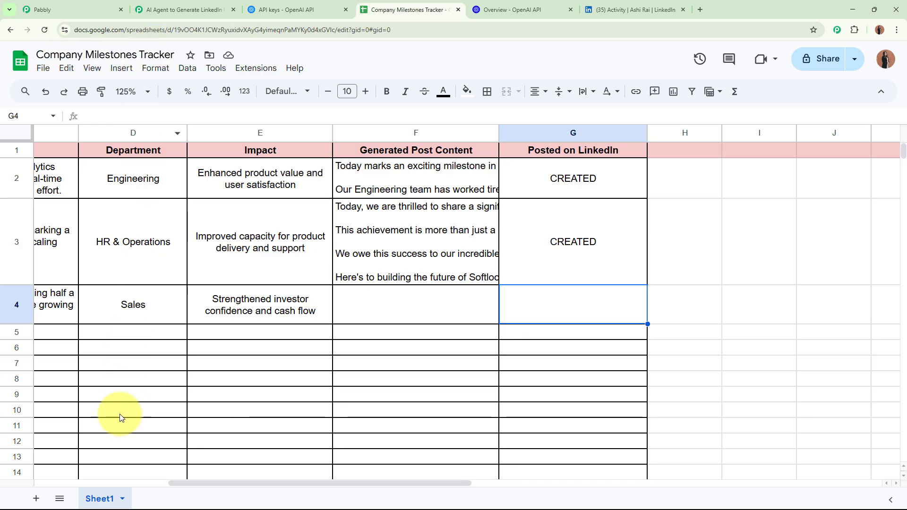
left_click(159, 10)
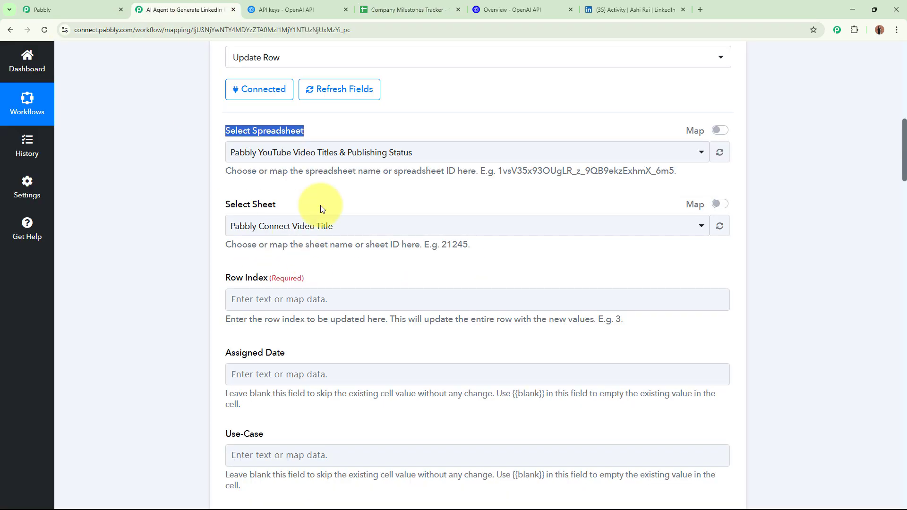
left_click(319, 152)
left_click(302, 228)
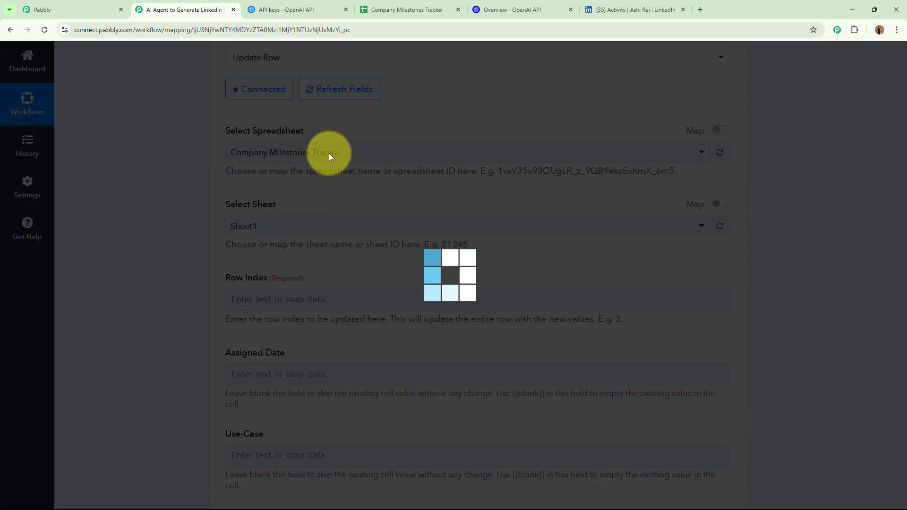
left_click(321, 226)
left_click(313, 282)
Map the Update Row action's Row Index to the RowIndex value from the Google Sheets trigger
left_click(274, 158)
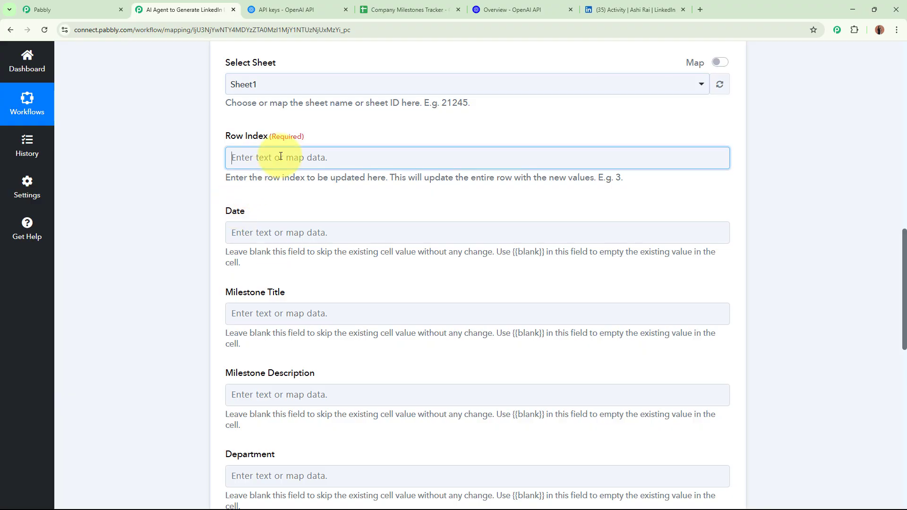
left_click(303, 249)
left_click(318, 396)
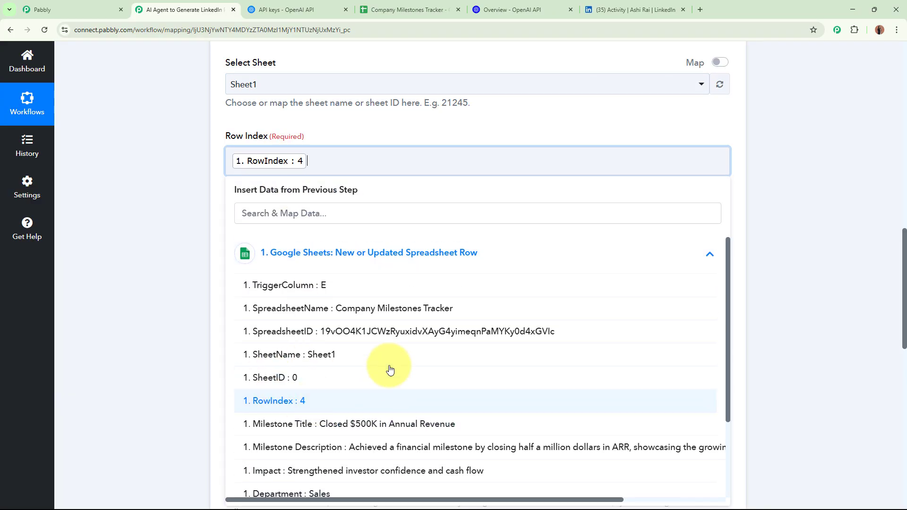
left_click(146, 195)
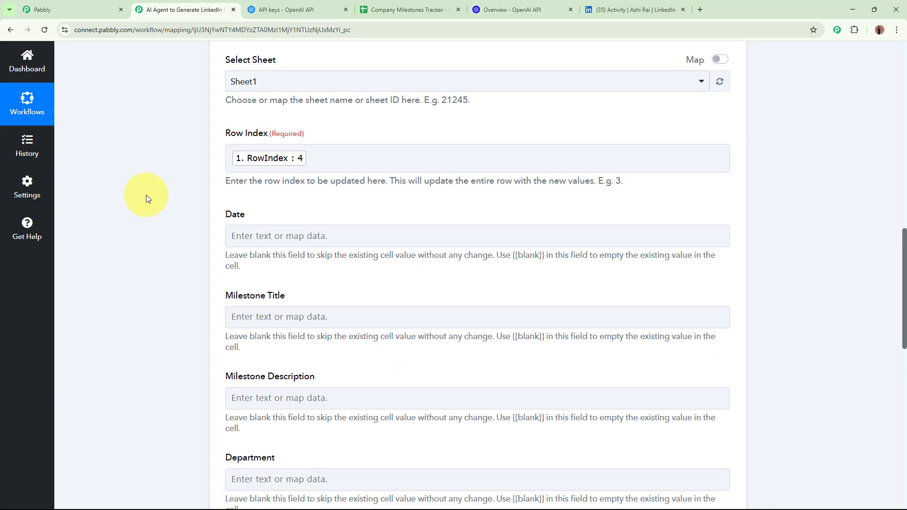
Map Generated Post Content to the ChatGPT step's Choices 0 Message Content, leaving the fields from Date to Impact blank
scroll(146, 195, "down", 3)
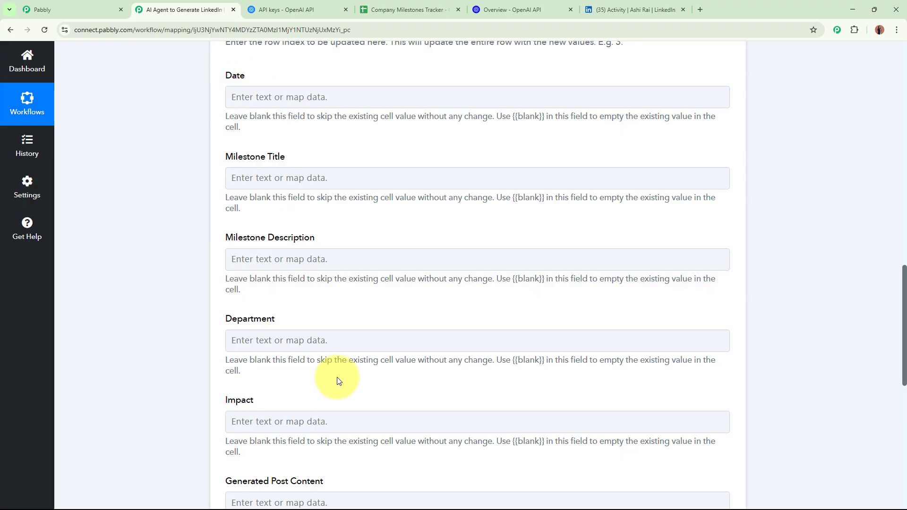
scroll(338, 373, "down", 4)
scroll(230, 305, "down", 2)
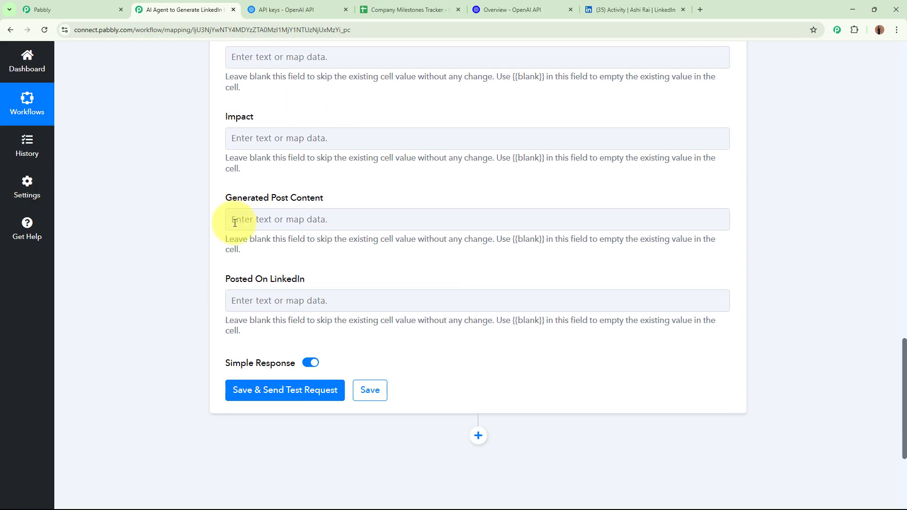
left_click(337, 218)
left_click(349, 348)
scroll(397, 454, "down", 3)
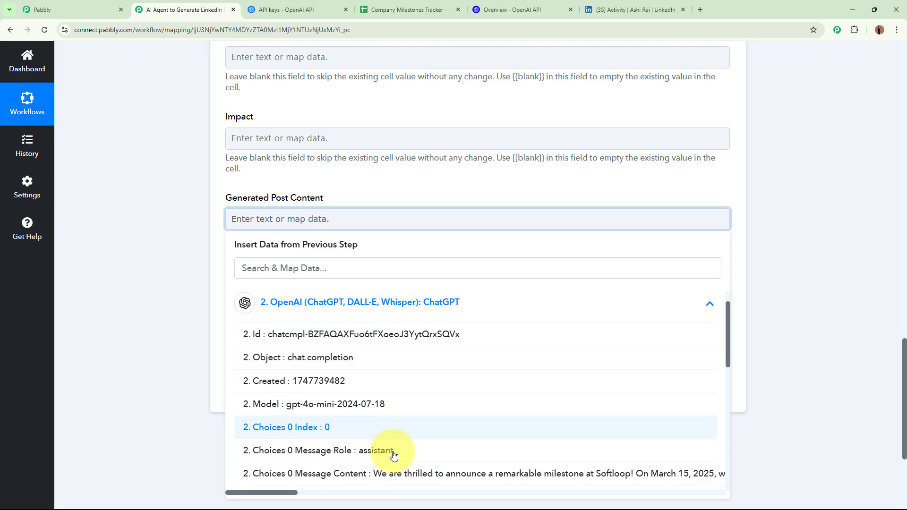
left_click(399, 375)
left_click(96, 240)
Set Posted On LinkedIn to CREATED, then save the Update Row action and send its test request
scroll(96, 240, "down", 2)
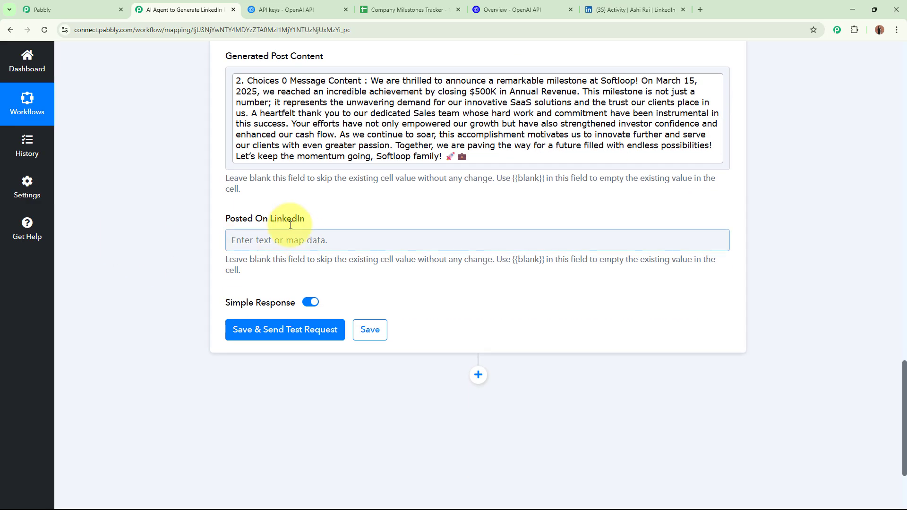
left_click(300, 240)
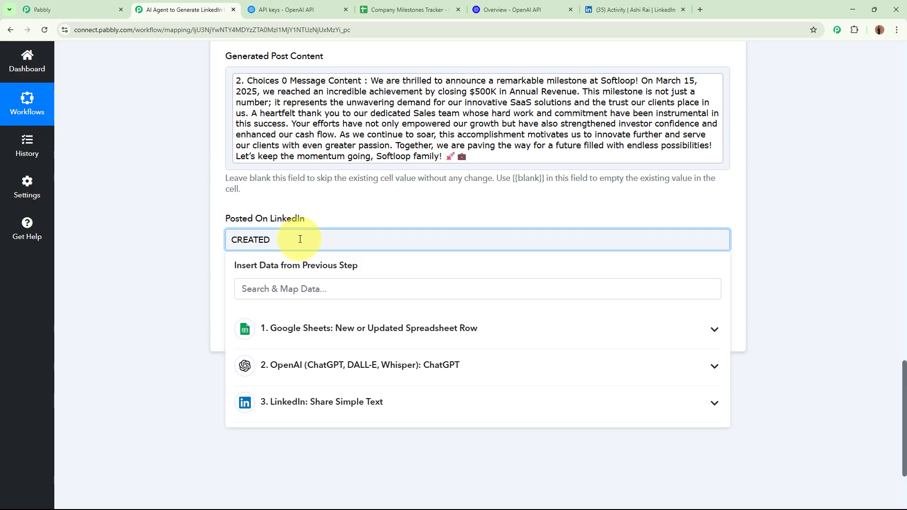
left_click(170, 283)
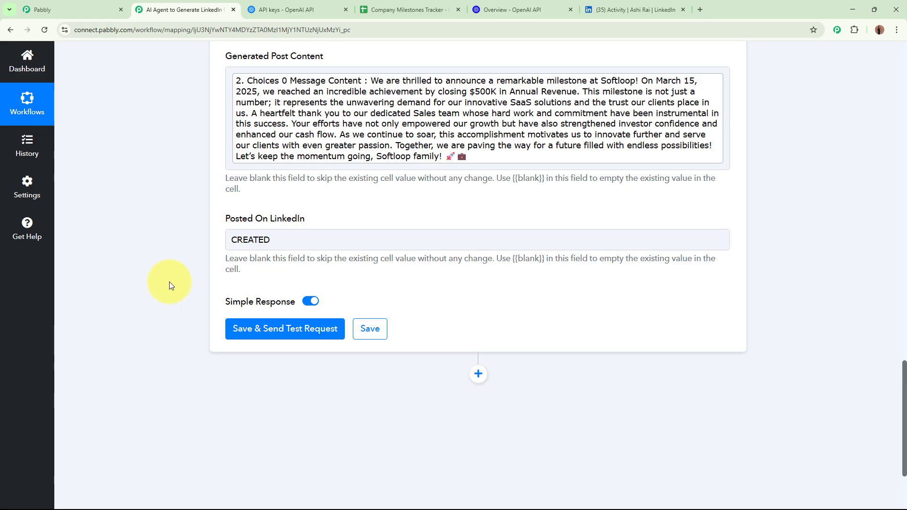
left_click(290, 329)
scroll(129, 267, "down", 3)
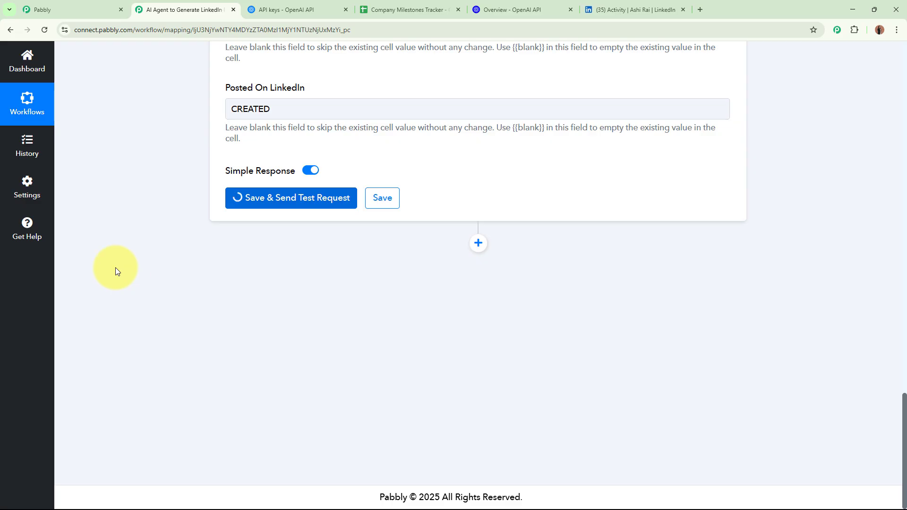
In the Company Milestones Tracker sheet, check row 4's Generated Post Content text and its Posted on LinkedIn cell
left_click(432, 9)
double_click(398, 338)
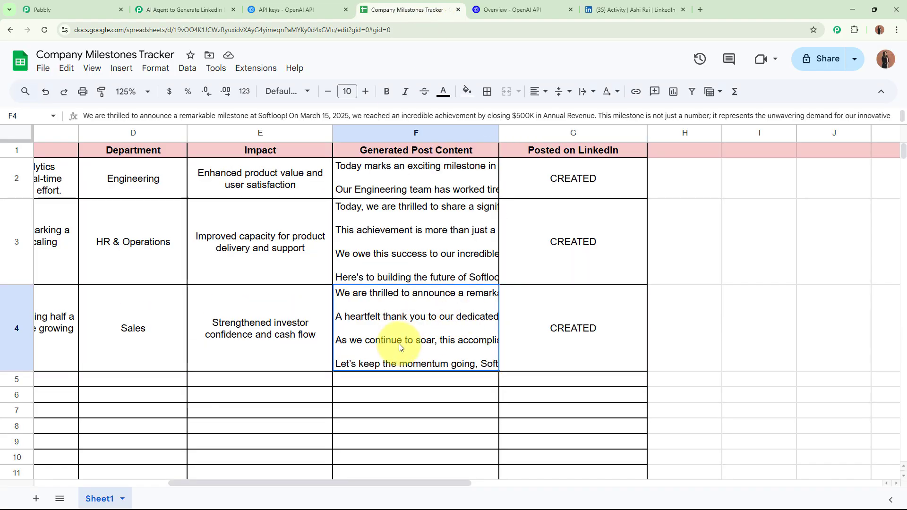
left_click_drag(334, 293, 607, 415)
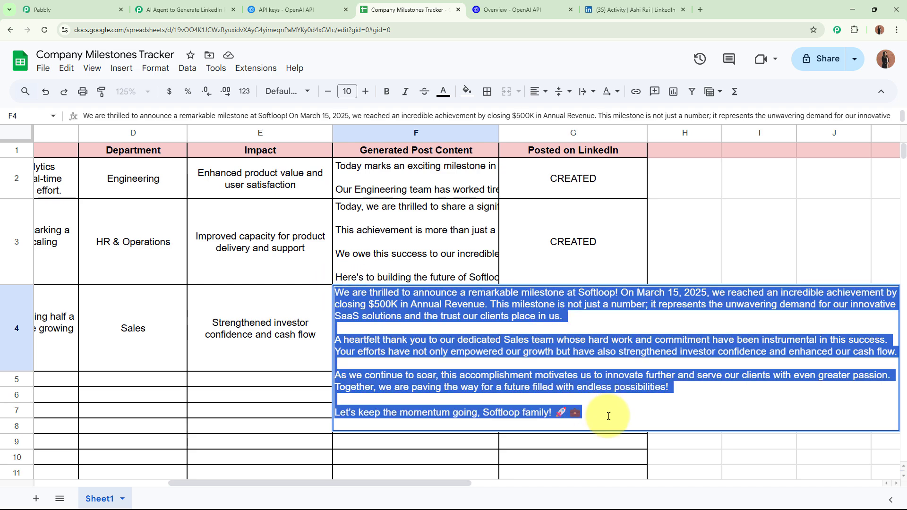
left_click(597, 446)
left_click(573, 348)
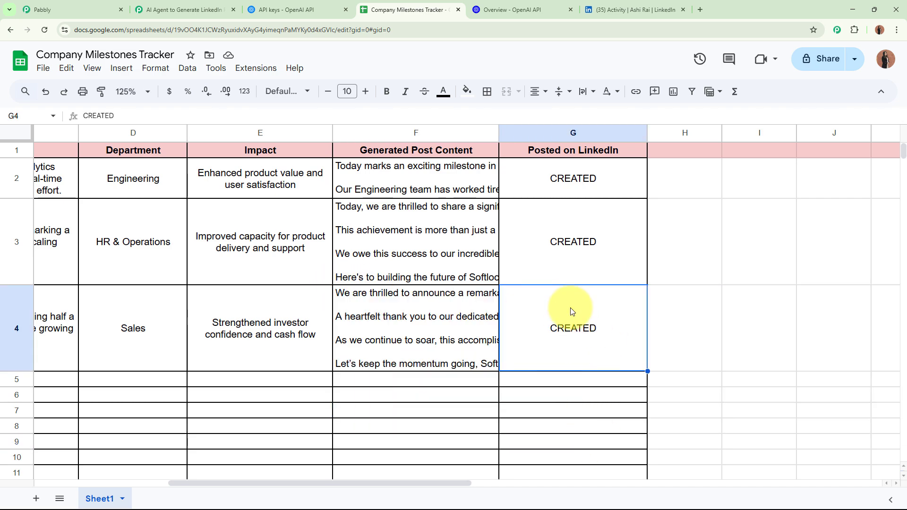
left_click_drag(339, 483, 72, 462)
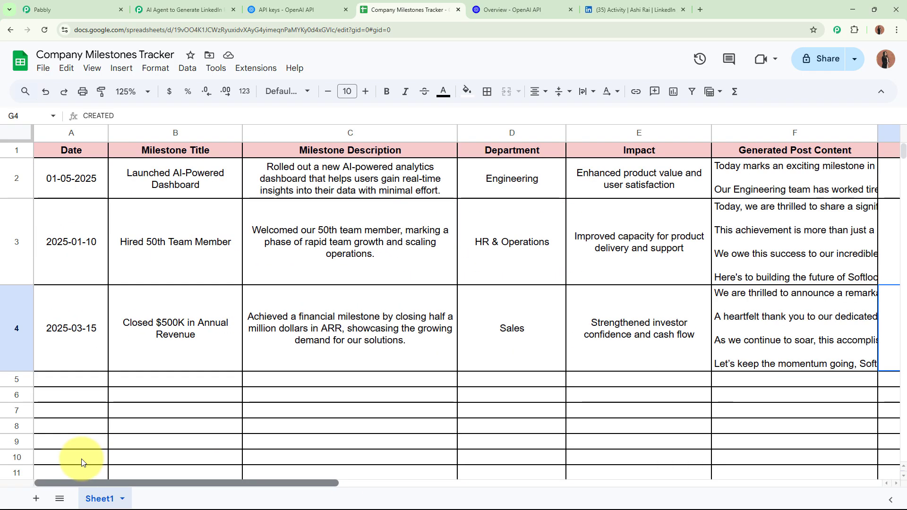
Return to the Pabbly Connect workflow, check the Update Row response and collapse that action
left_click(198, 6)
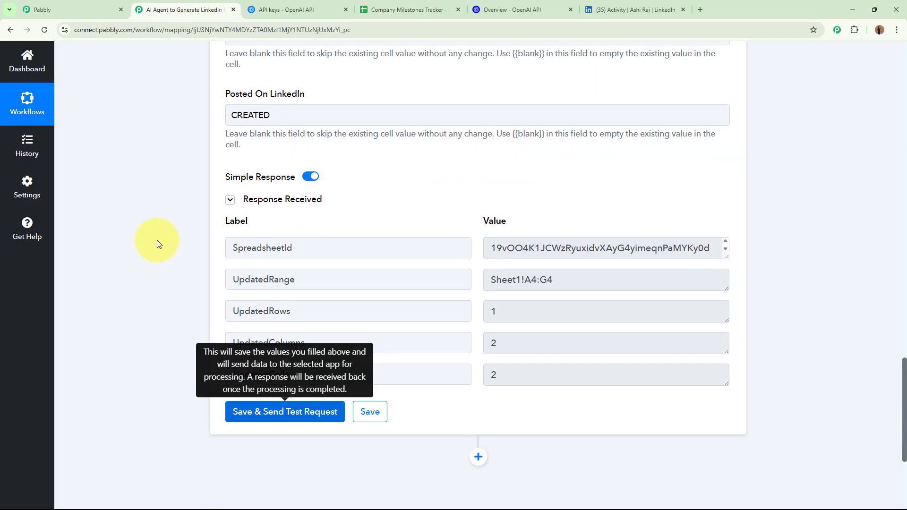
scroll(157, 239, "up", 20)
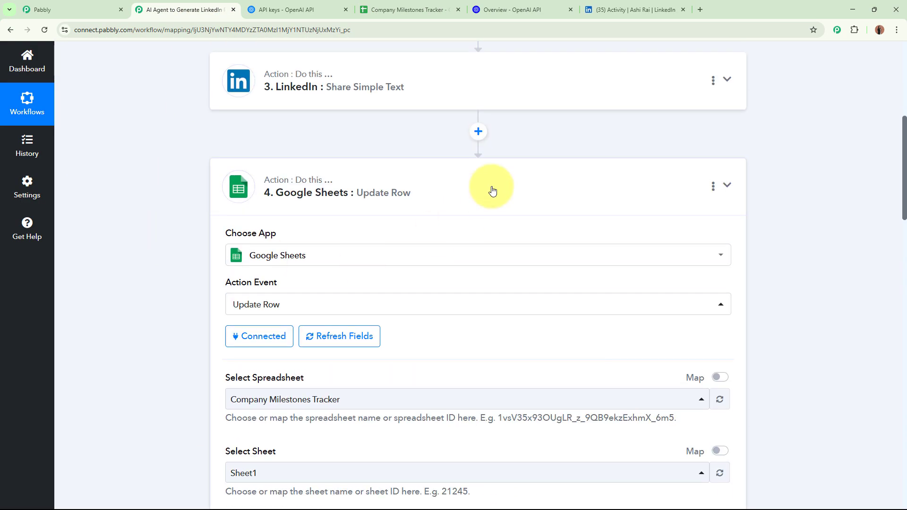
scroll(492, 188, "up", 8)
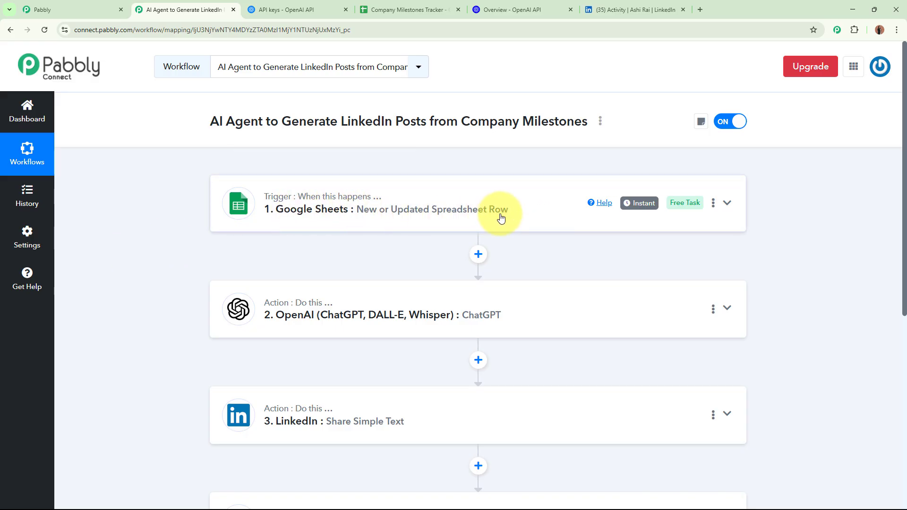
Close the OpenAI API keys page and review row 4's milestone details in the Company Milestones Tracker sheet
left_click(373, 10)
left_click(346, 9)
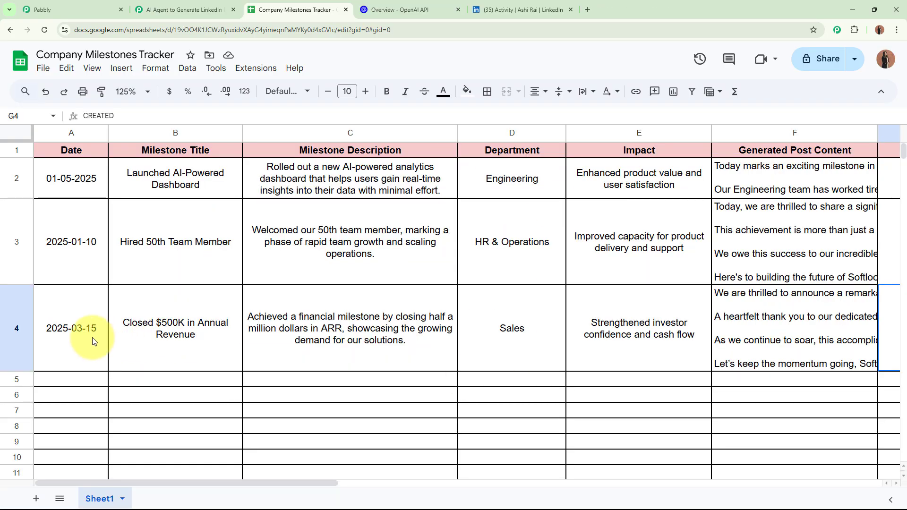
left_click_drag(93, 337, 720, 337)
Return to the Pabbly Connect workflow and review its sequence from the Google Sheets trigger through ChatGPT and LinkedIn to Update Row
left_click(189, 9)
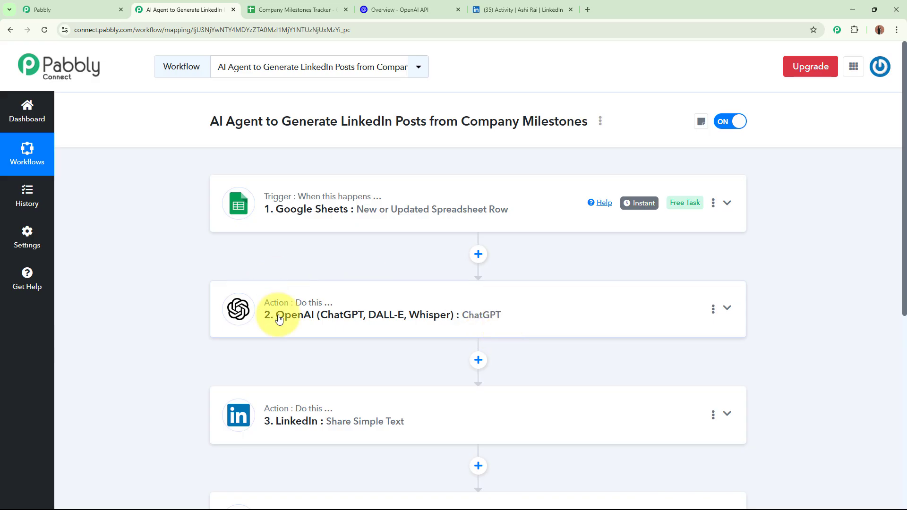
scroll(150, 258, "down", 2)
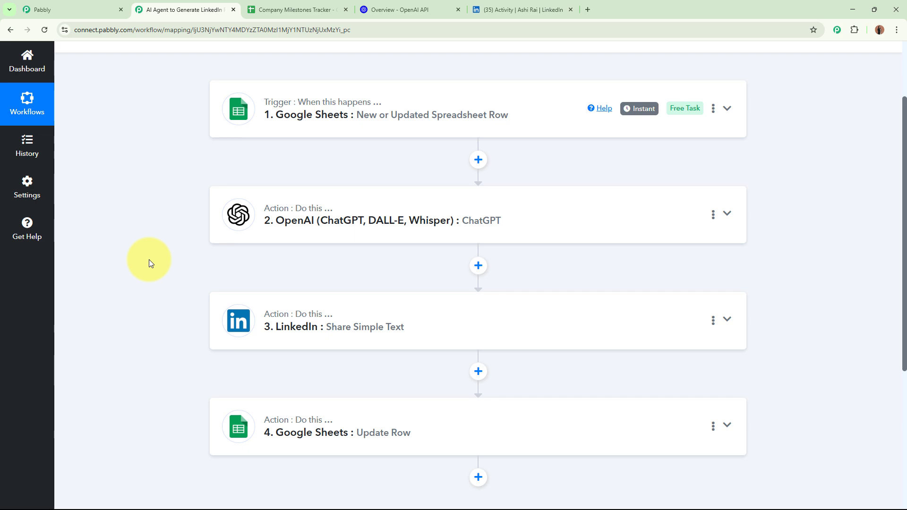
scroll(149, 261, "down", 1)
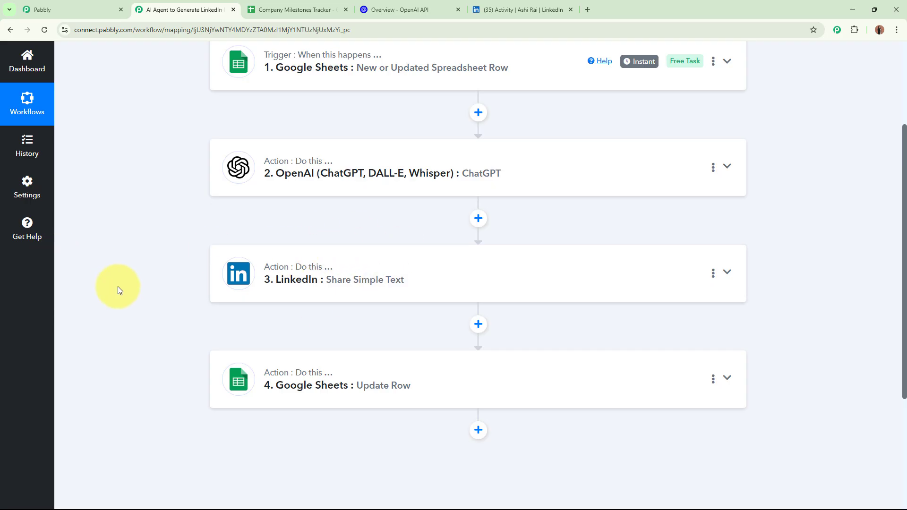
scroll(118, 286, "down", 2)
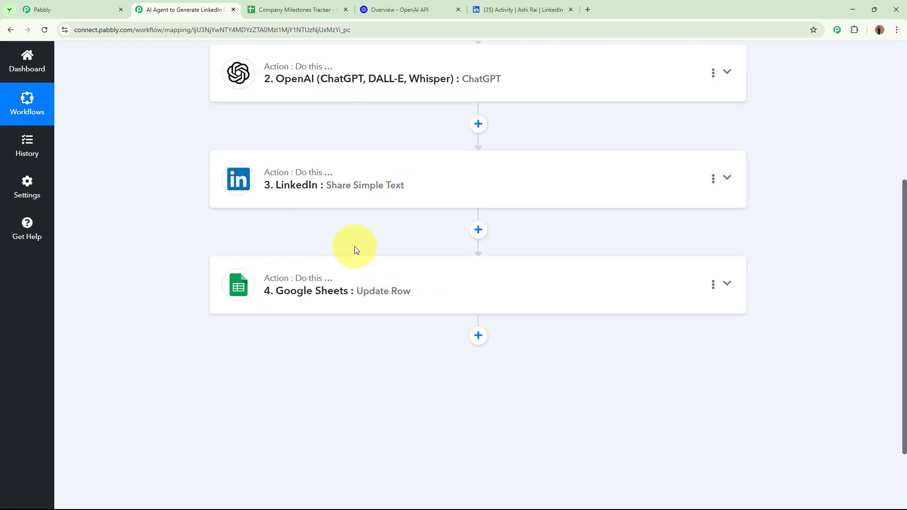
scroll(403, 298, "up", 5)
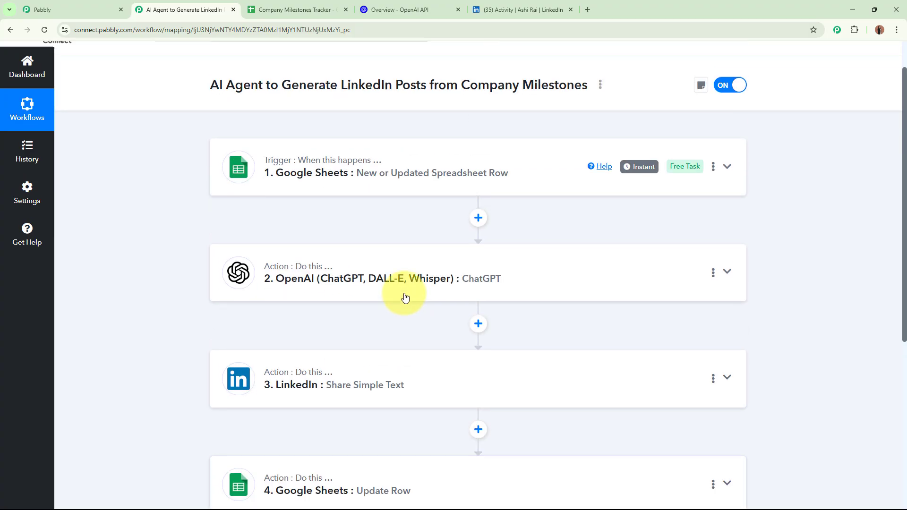